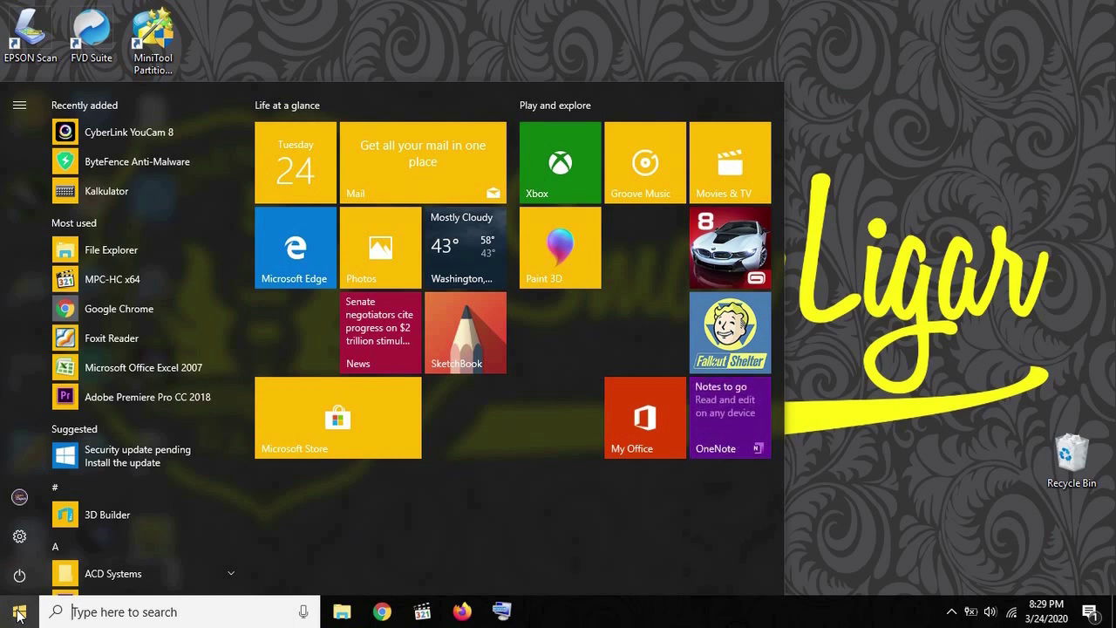
Launch Microsoft Office Word 2007 and open the recent document praktikum word.docx.
text(wo)
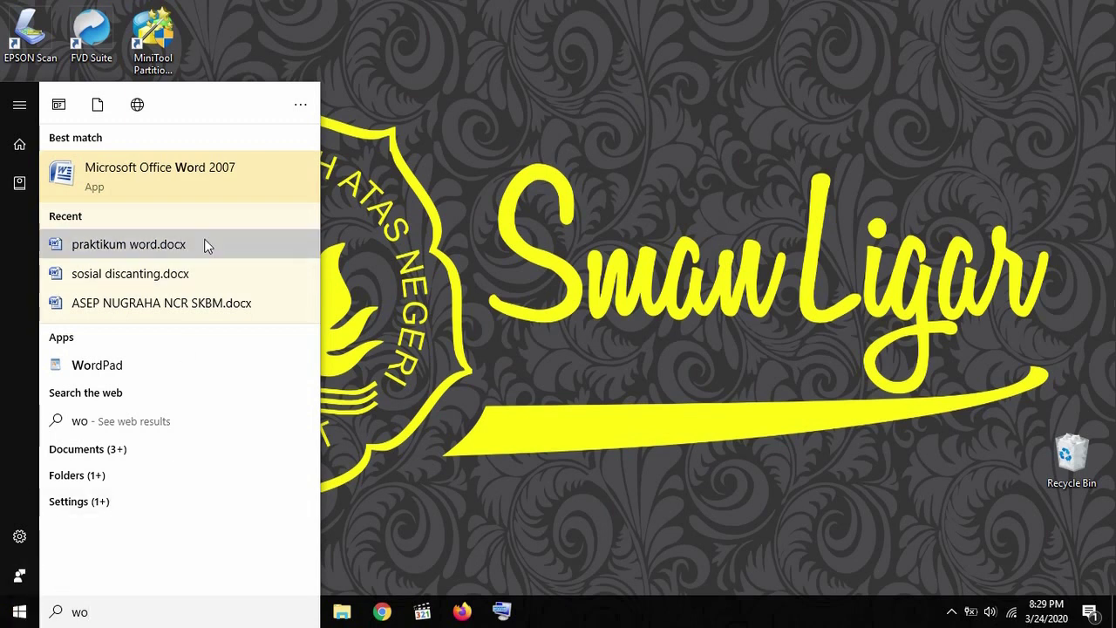
click(182, 172)
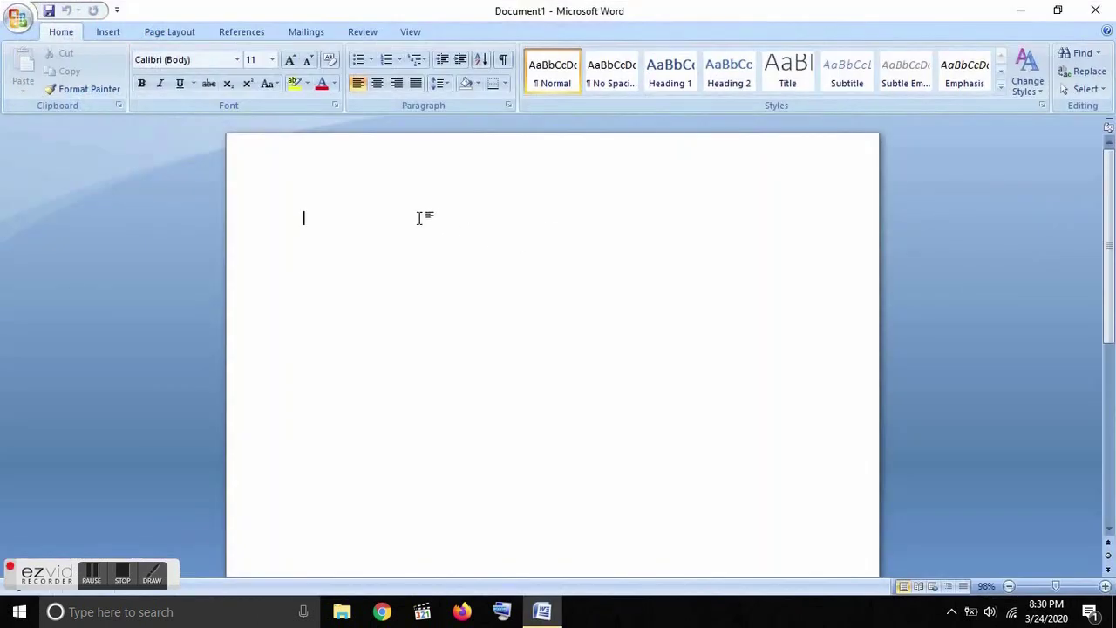
click(18, 19)
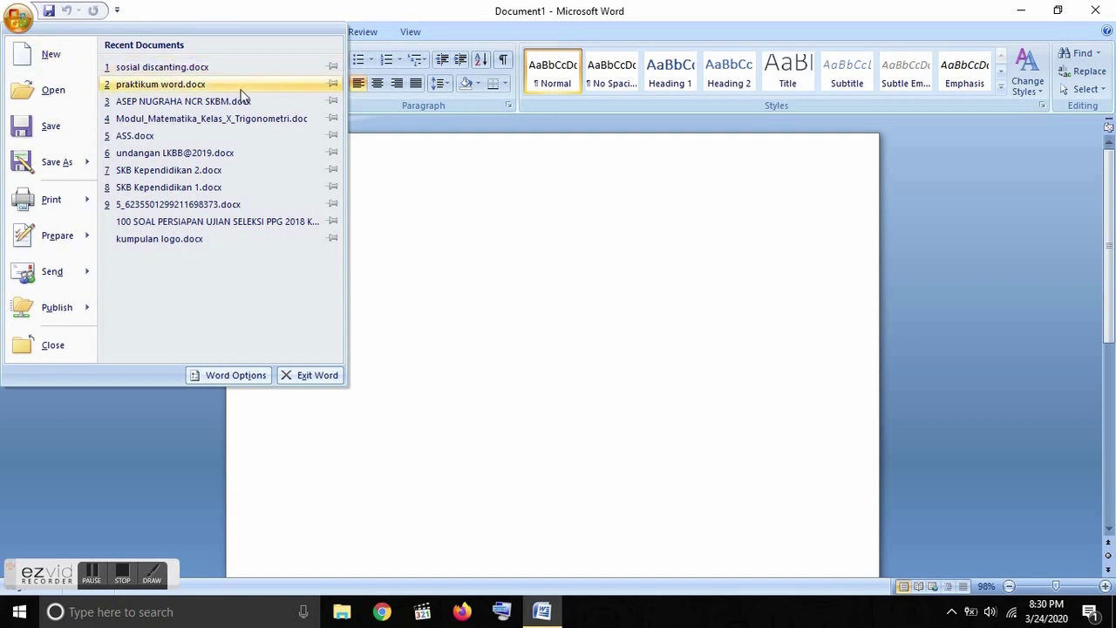
click(166, 87)
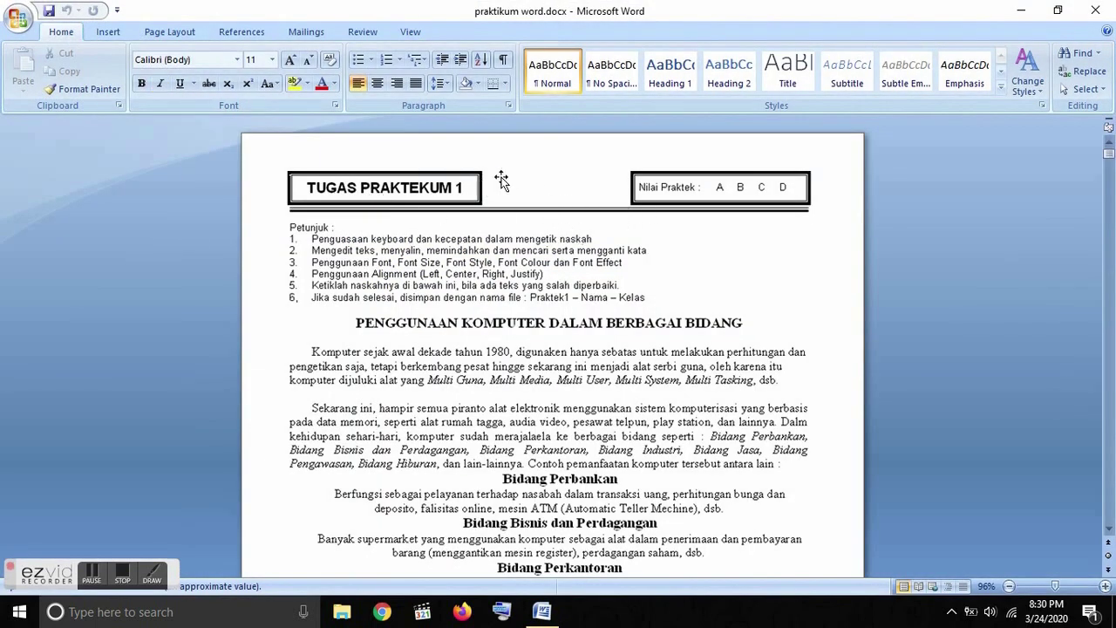
Look through the practice assignments in praktikum word.docx, from Tugas Praktekum 1 to Tugas Praktekum 7.
scroll(485, 183, down, 12)
scroll(480, 186, down, 5)
scroll(517, 313, down, 15)
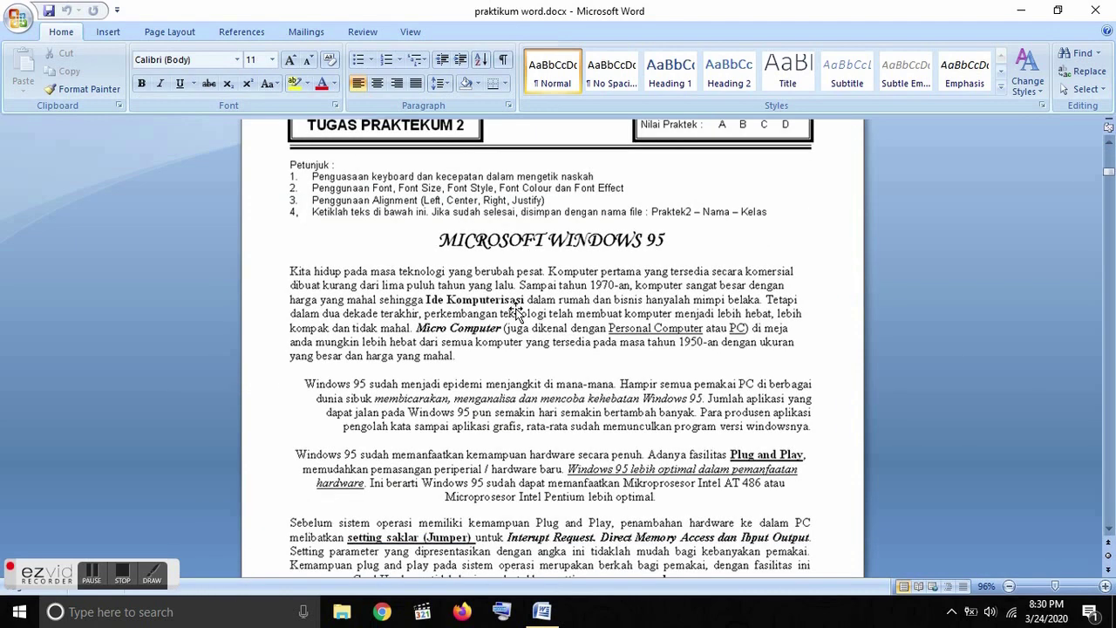
scroll(517, 313, down, 15)
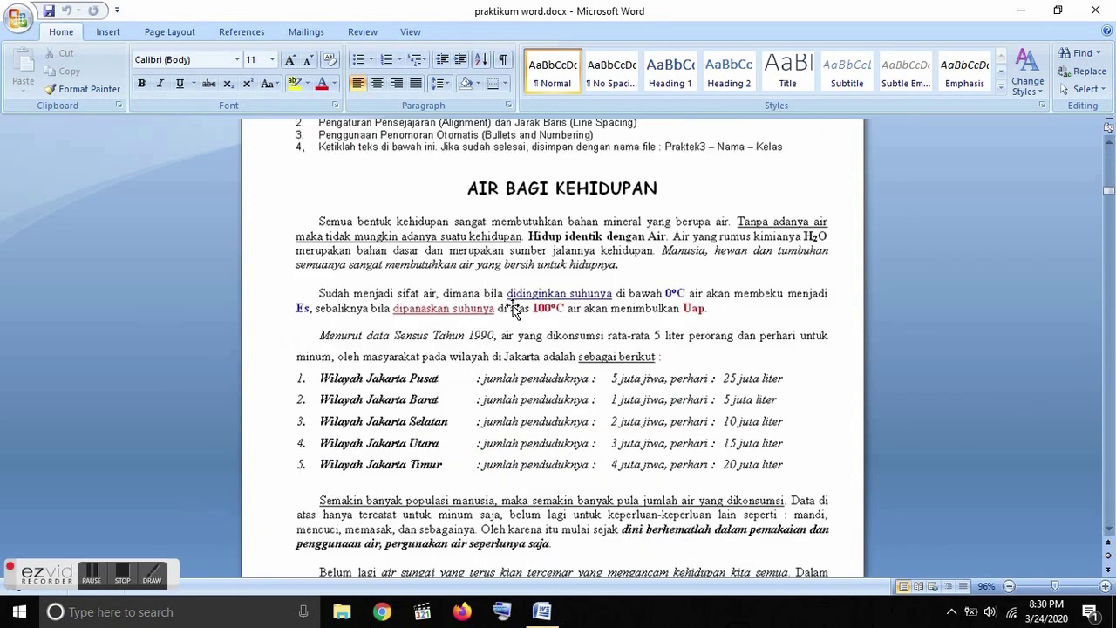
scroll(513, 308, down, 20)
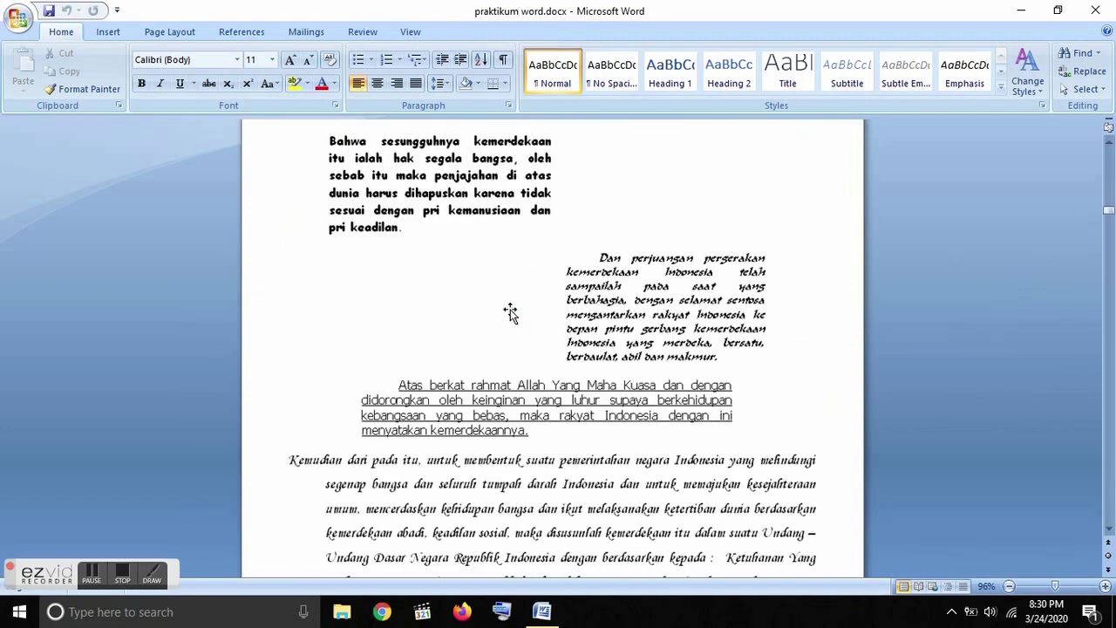
scroll(510, 312, down, 11)
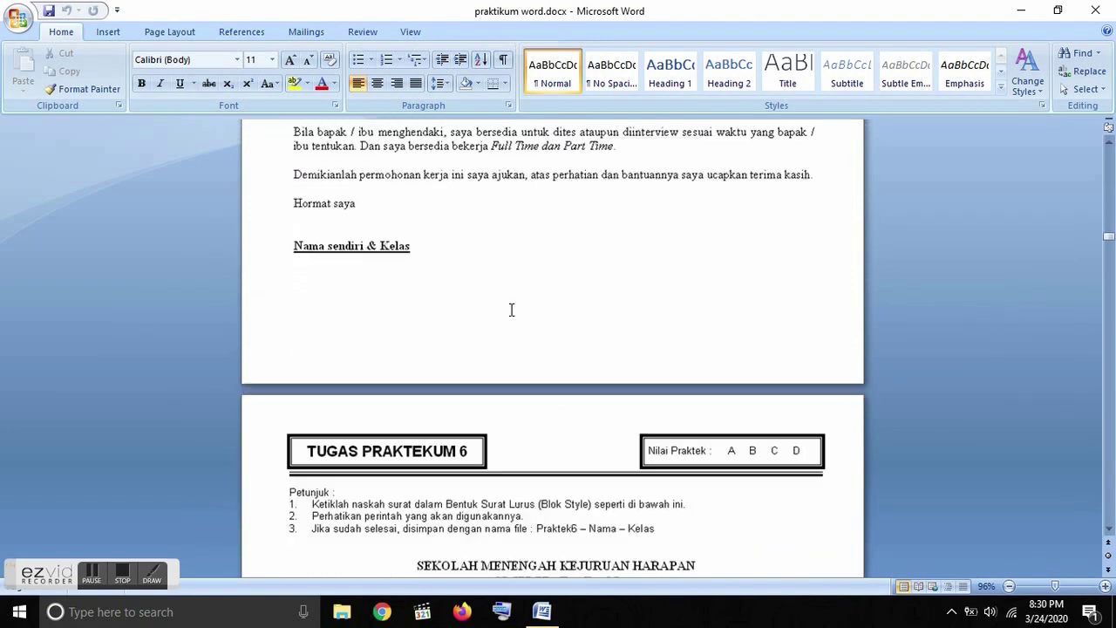
scroll(510, 312, up, 7)
scroll(510, 313, up, 20)
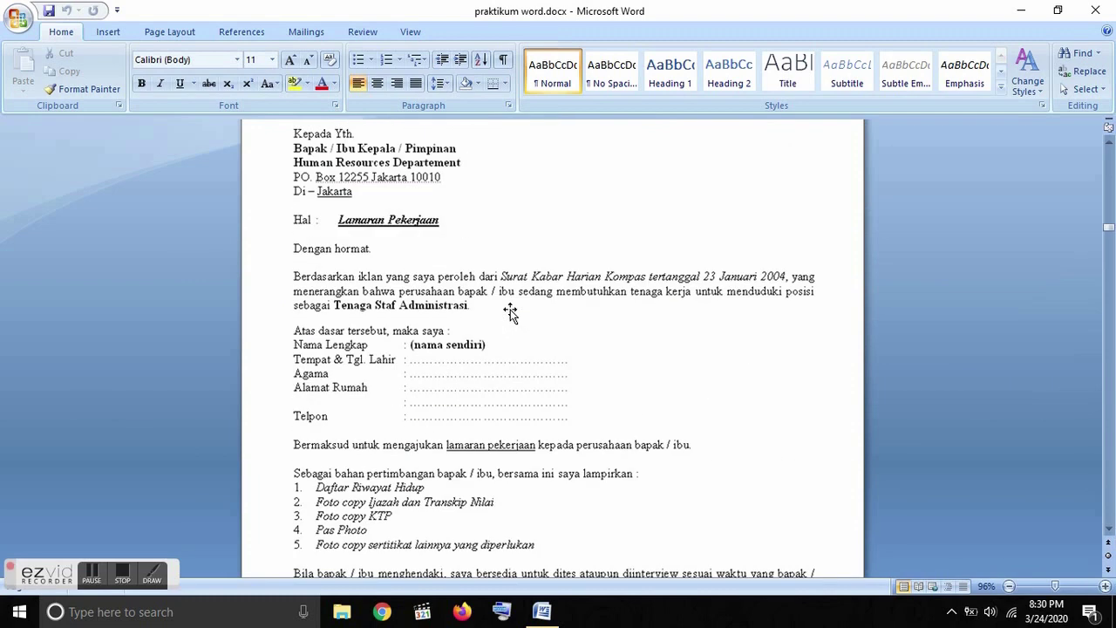
scroll(510, 312, up, 6)
scroll(512, 311, down, 16)
scroll(512, 309, down, 3)
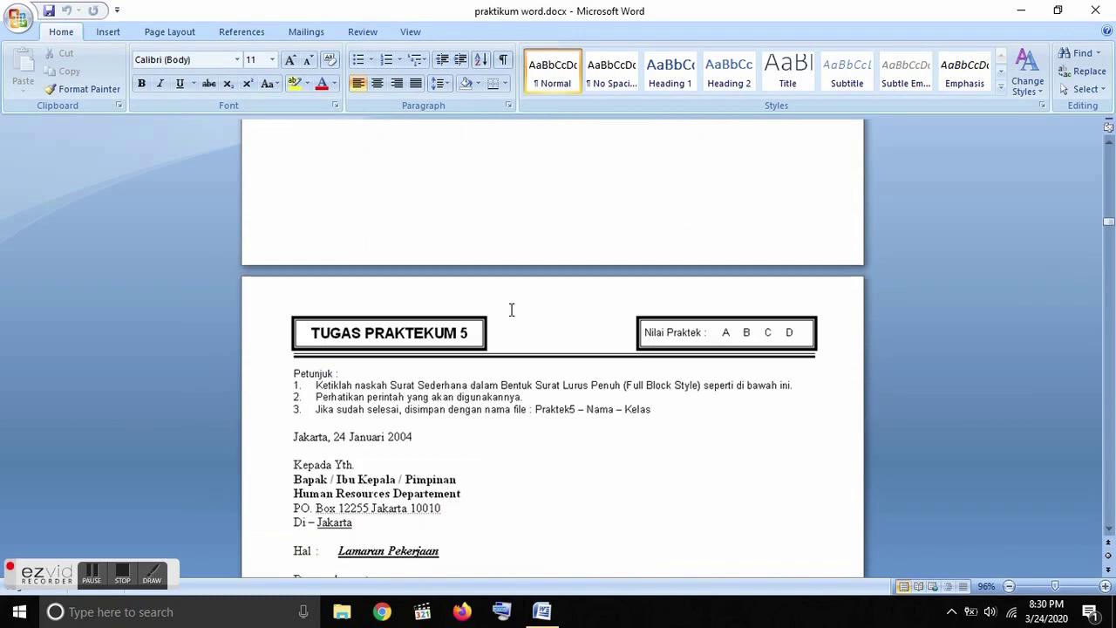
scroll(509, 247, down, 10)
scroll(509, 249, down, 20)
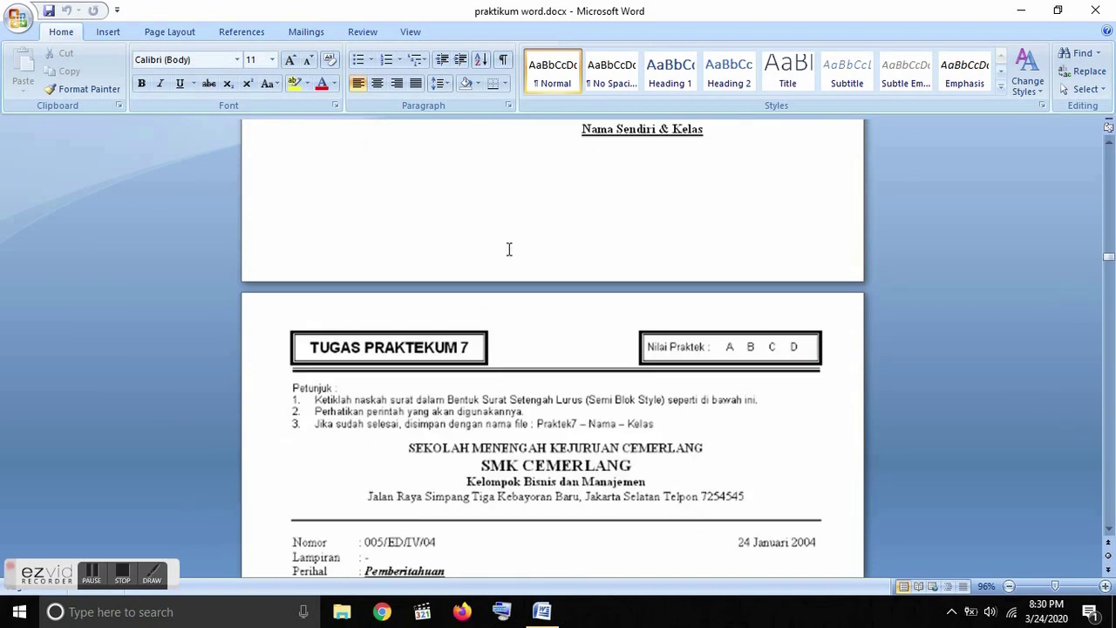
scroll(501, 258, down, 4)
scroll(471, 311, up, 18)
scroll(474, 307, up, 15)
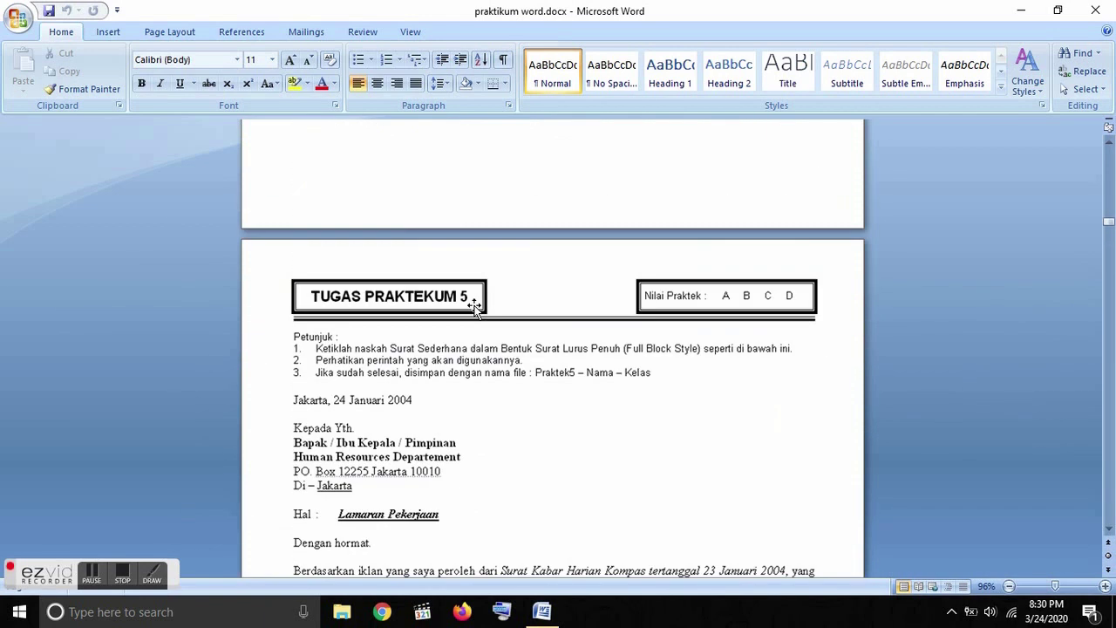
Examine the full block style job application letter in Tugas Praktekum 5, from its instructions to the signature.
click(529, 201)
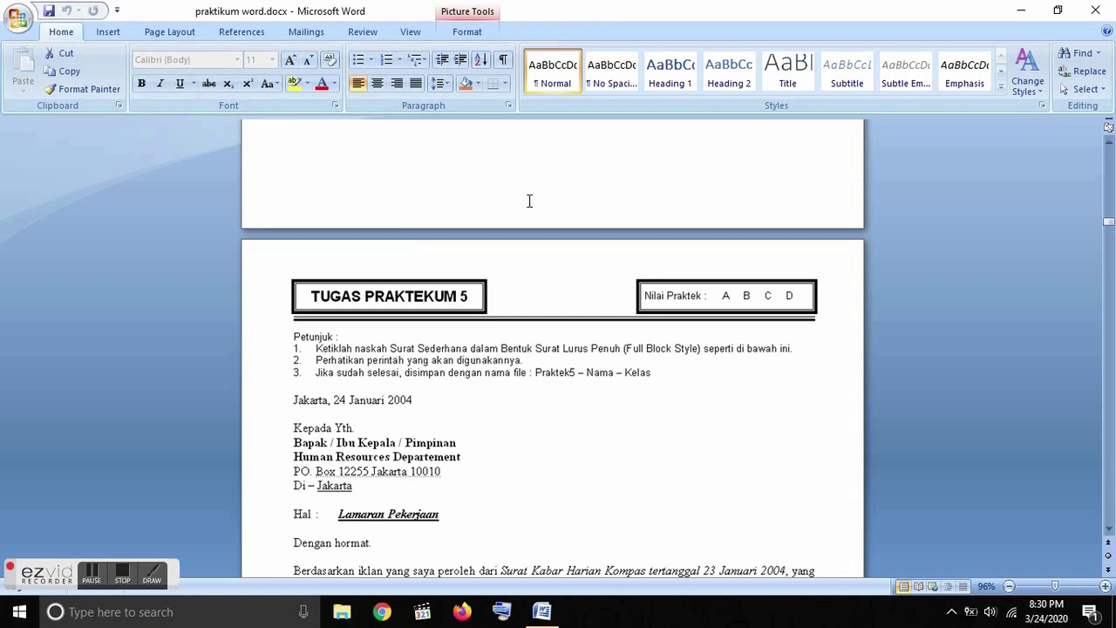
scroll(528, 201, down, 2)
scroll(514, 326, down, 8)
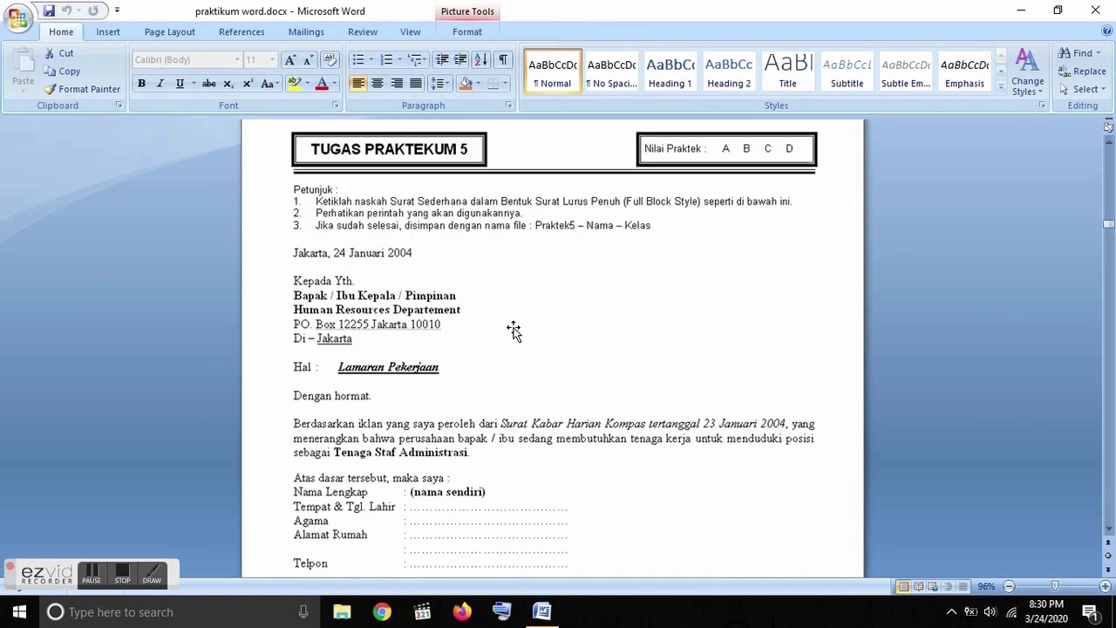
scroll(514, 329, up, 8)
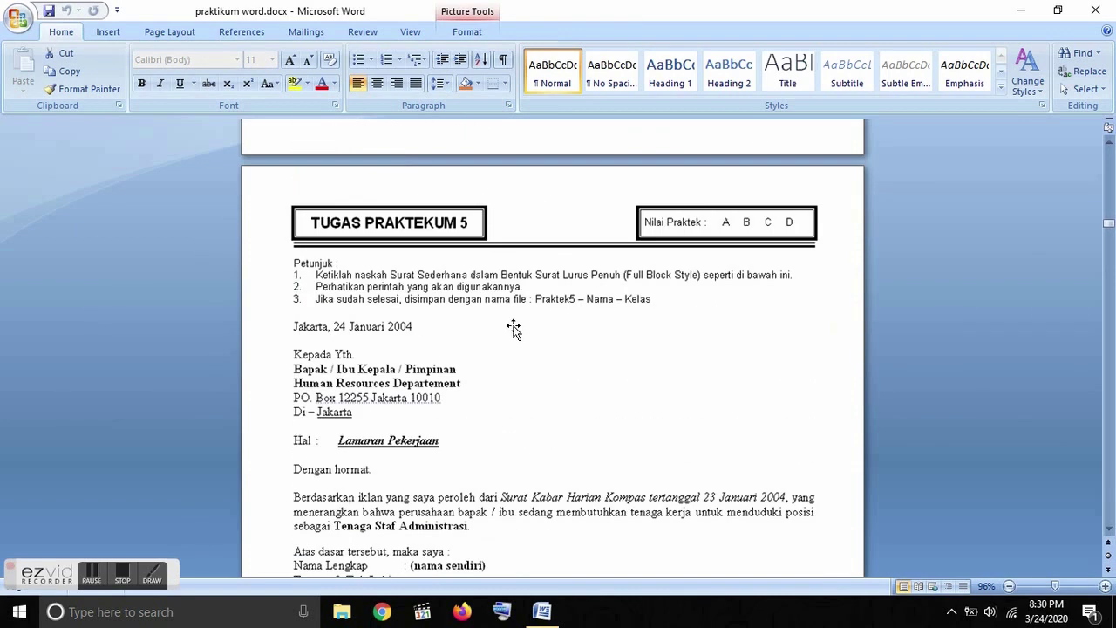
click(851, 265)
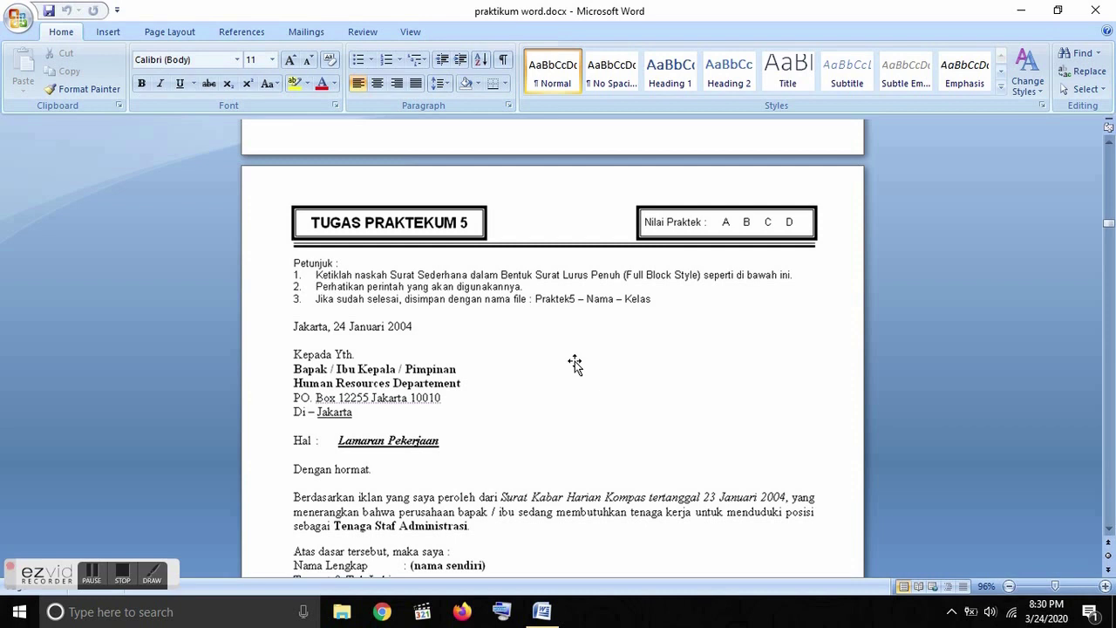
scroll(562, 358, down, 3)
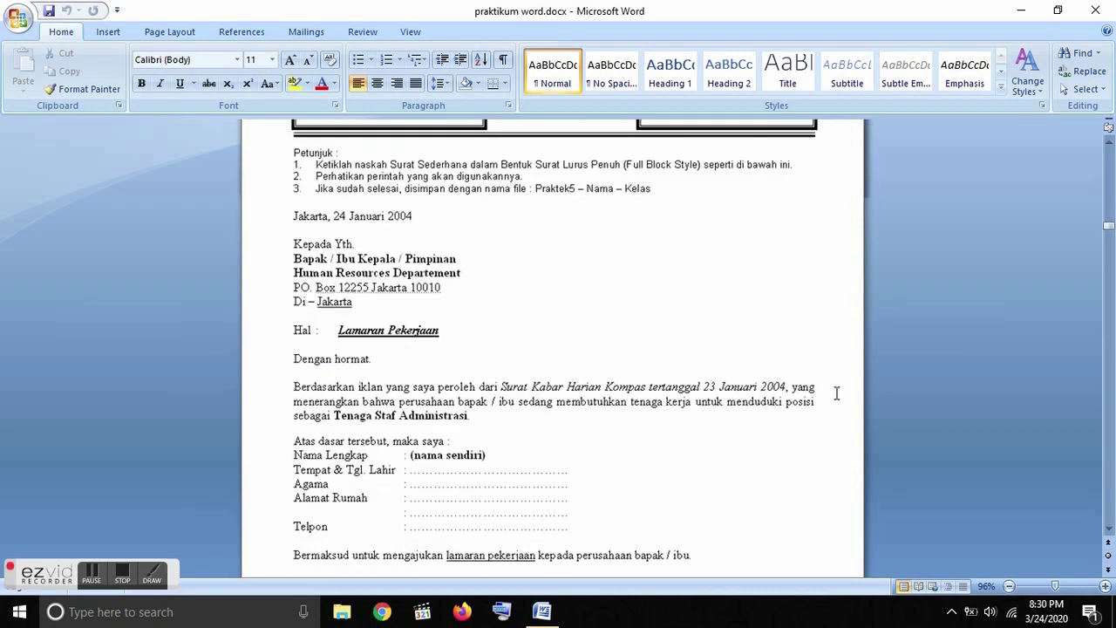
scroll(574, 274, up, 3)
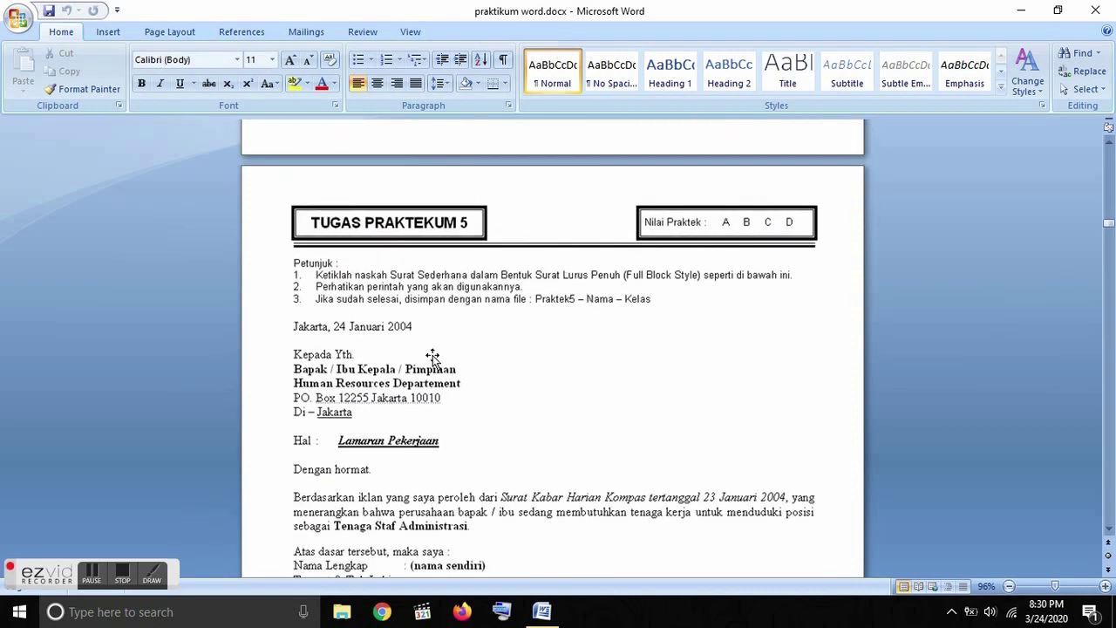
scroll(427, 375, down, 2)
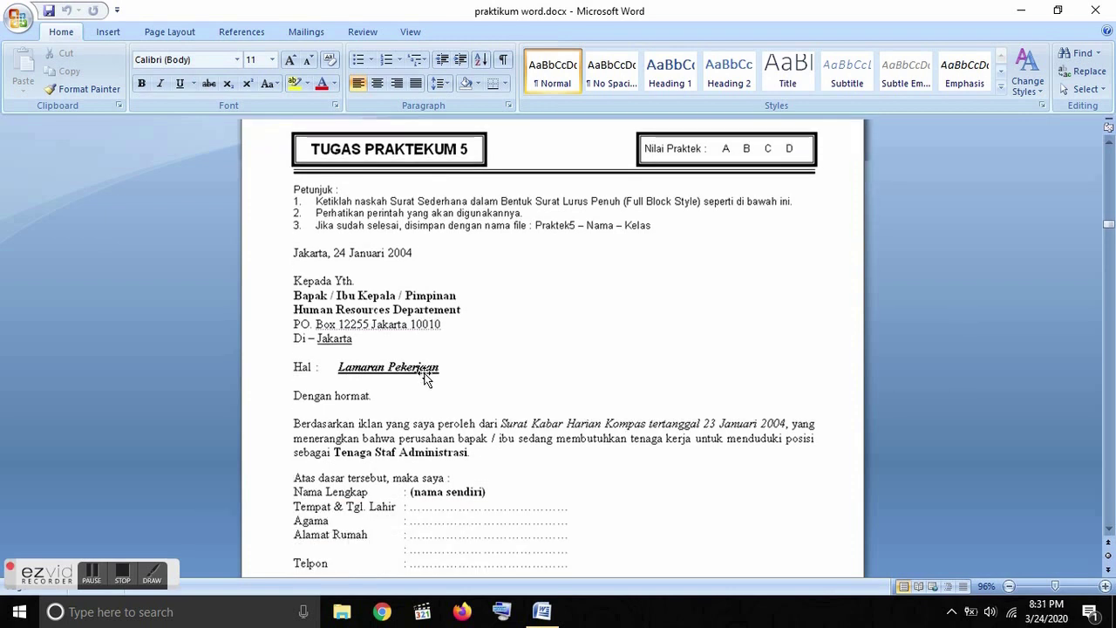
scroll(426, 375, down, 3)
scroll(474, 362, down, 3)
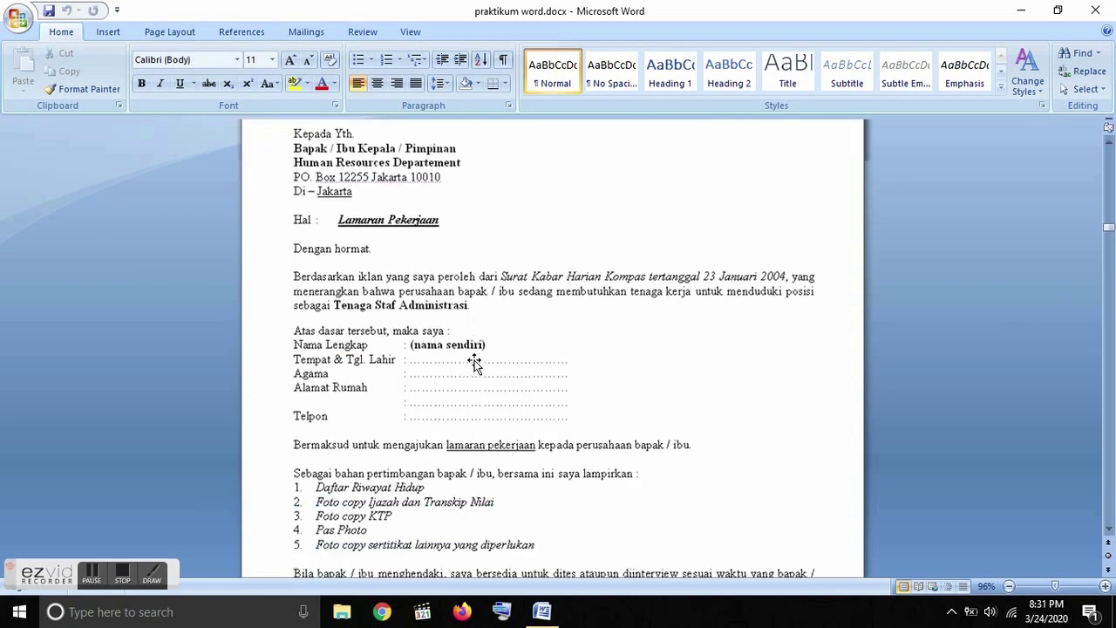
scroll(472, 362, down, 3)
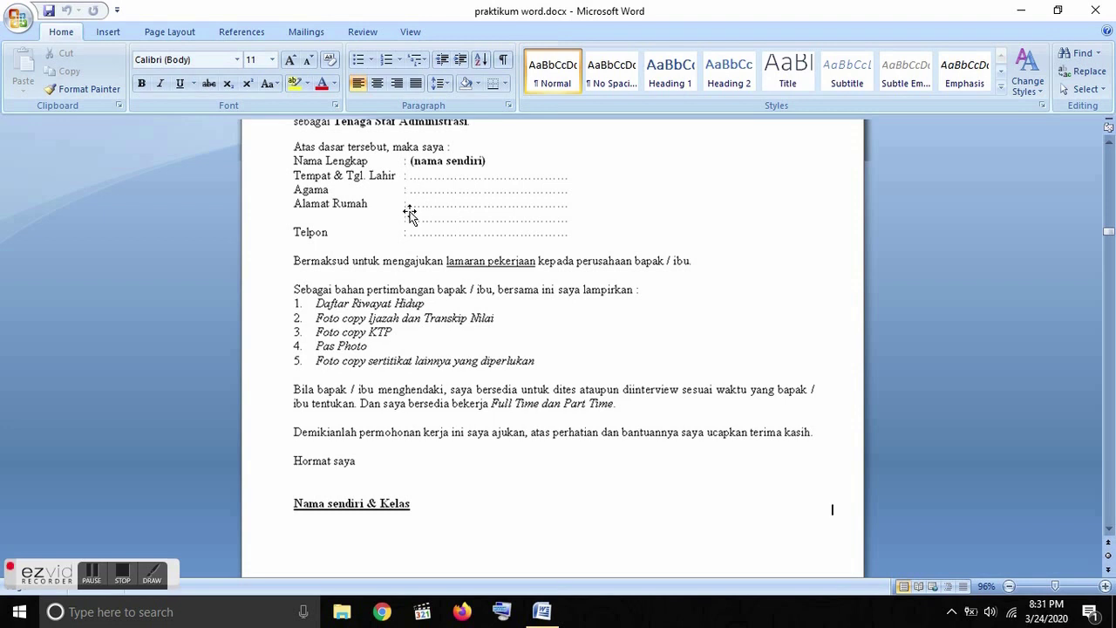
scroll(409, 236, up, 4)
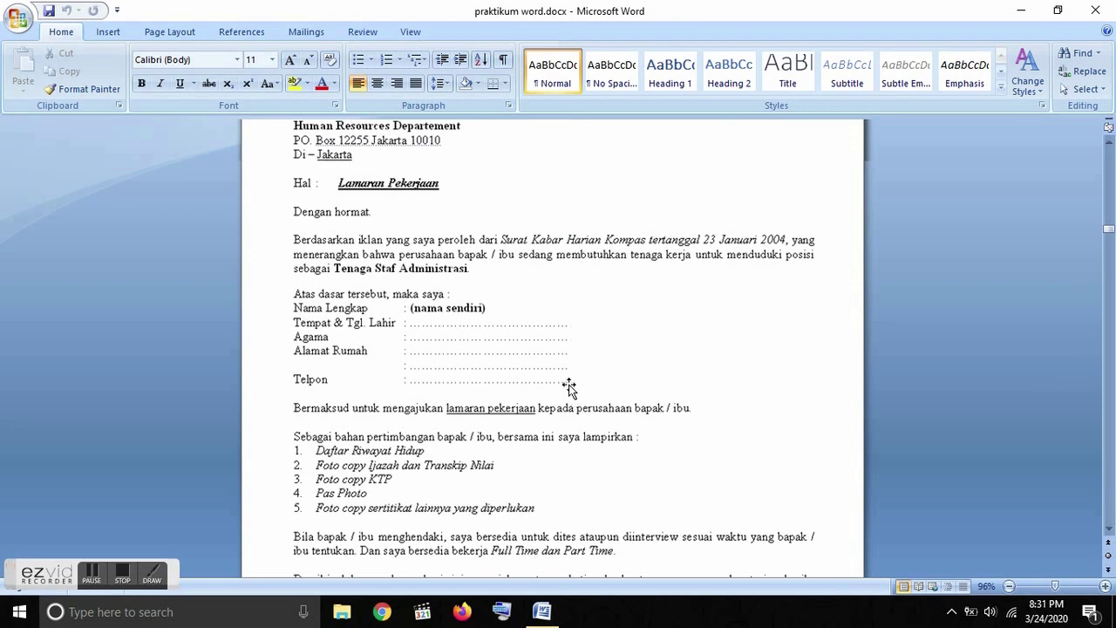
scroll(452, 349, up, 7)
Examine the block style statement letter in Tugas Praktekum 6, including its letterhead, bulleted rules and closing.
scroll(452, 347, down, 15)
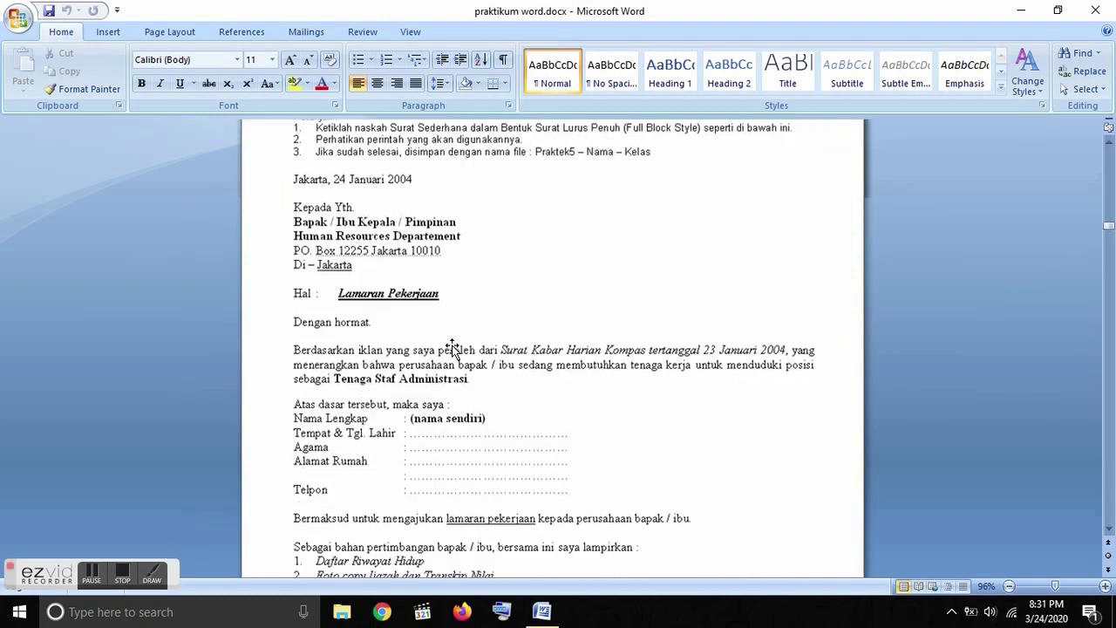
scroll(452, 346, down, 8)
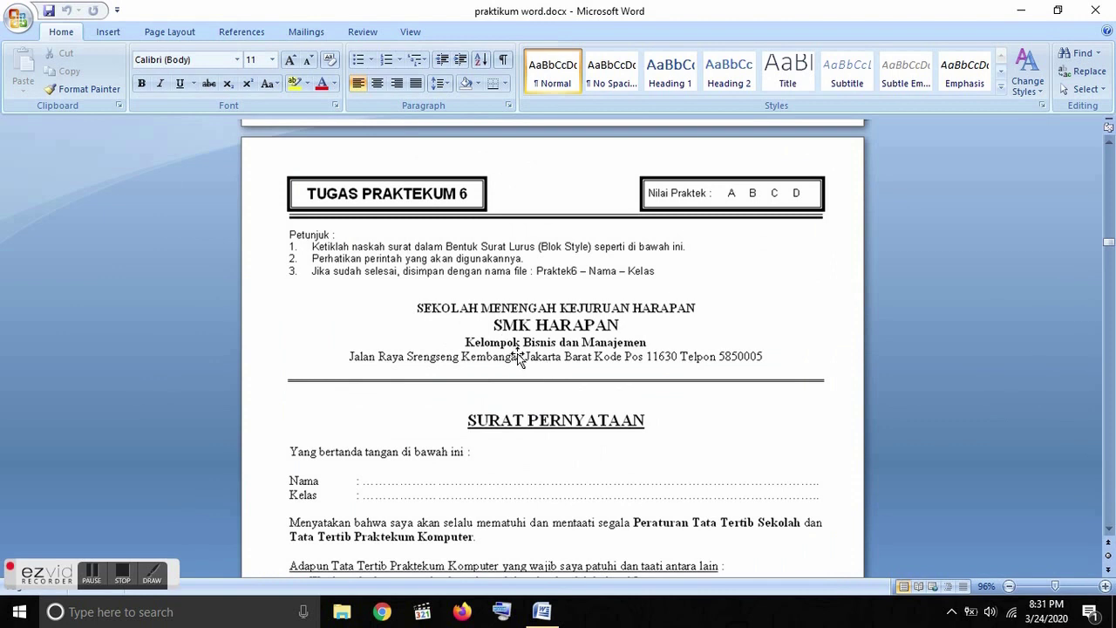
scroll(522, 352, down, 1)
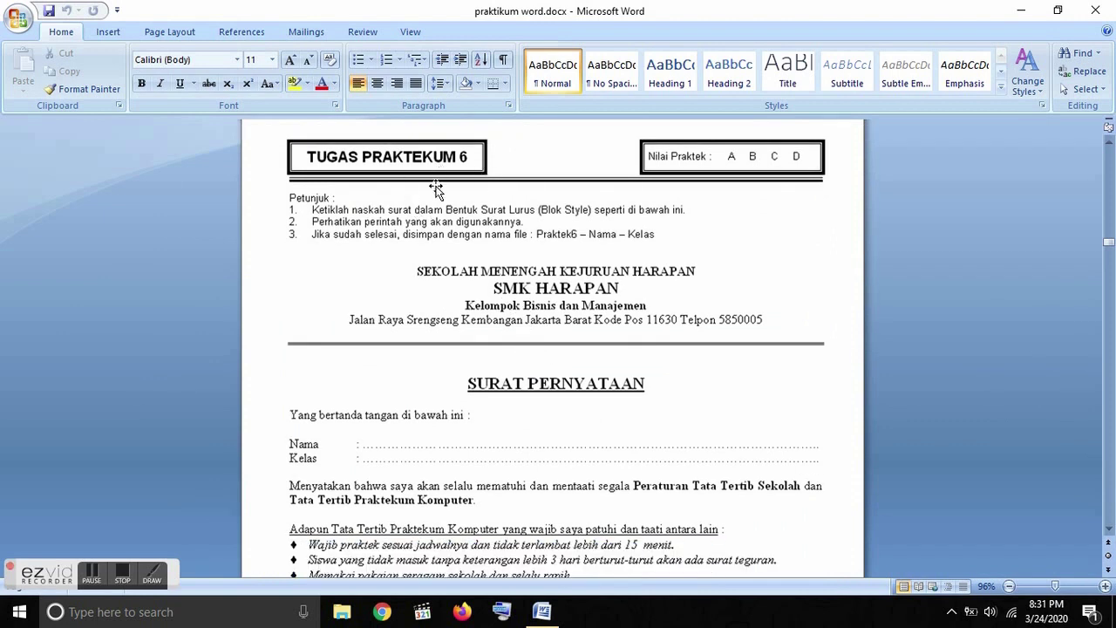
scroll(527, 309, down, 1)
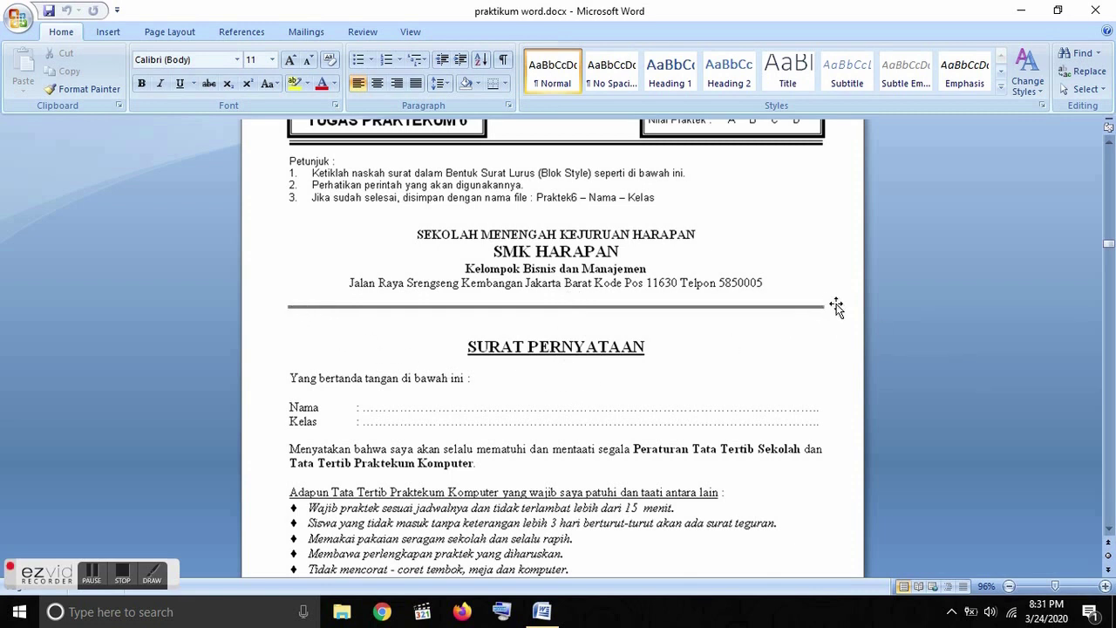
scroll(698, 331, down, 4)
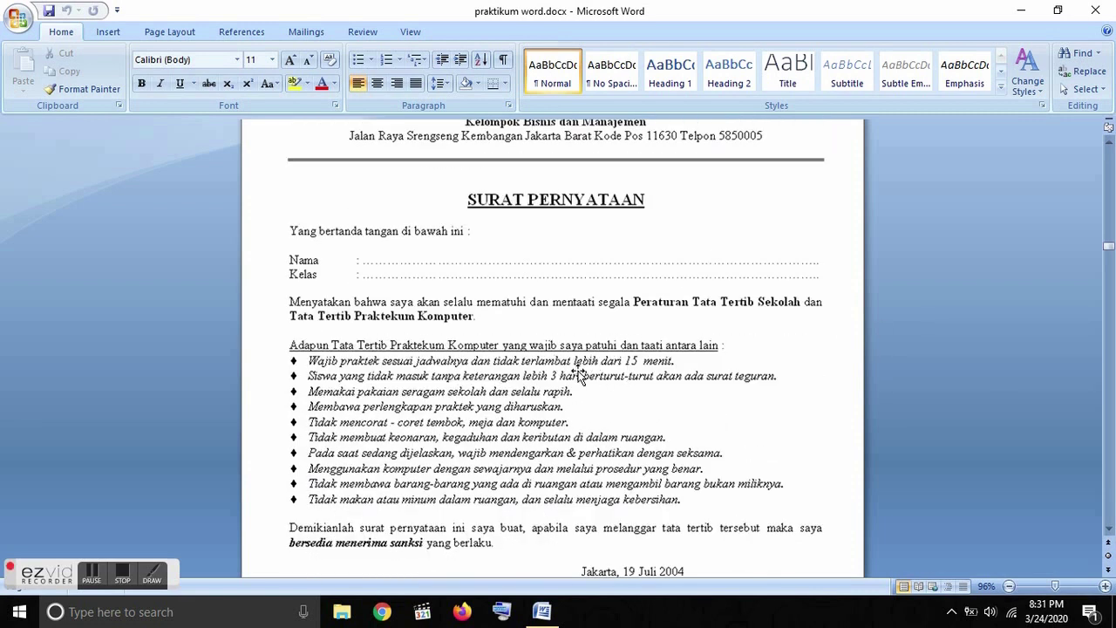
scroll(578, 375, down, 4)
scroll(461, 442, up, 9)
Open the recent document sosial discanting.docx and read through its unformatted statement letter.
click(18, 18)
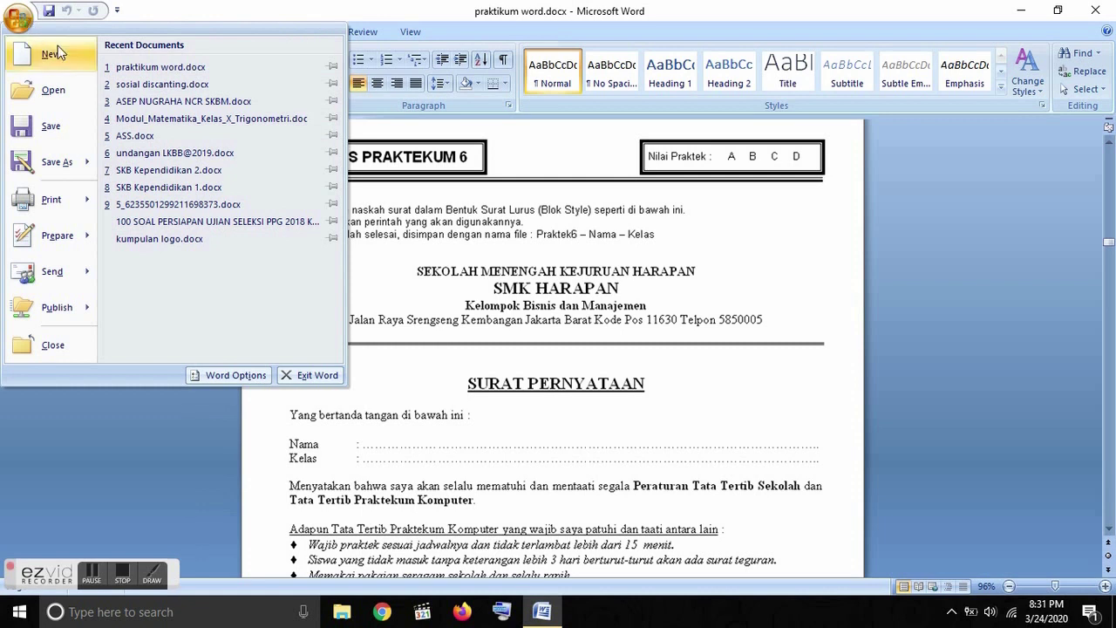
click(160, 85)
scroll(500, 292, down, 13)
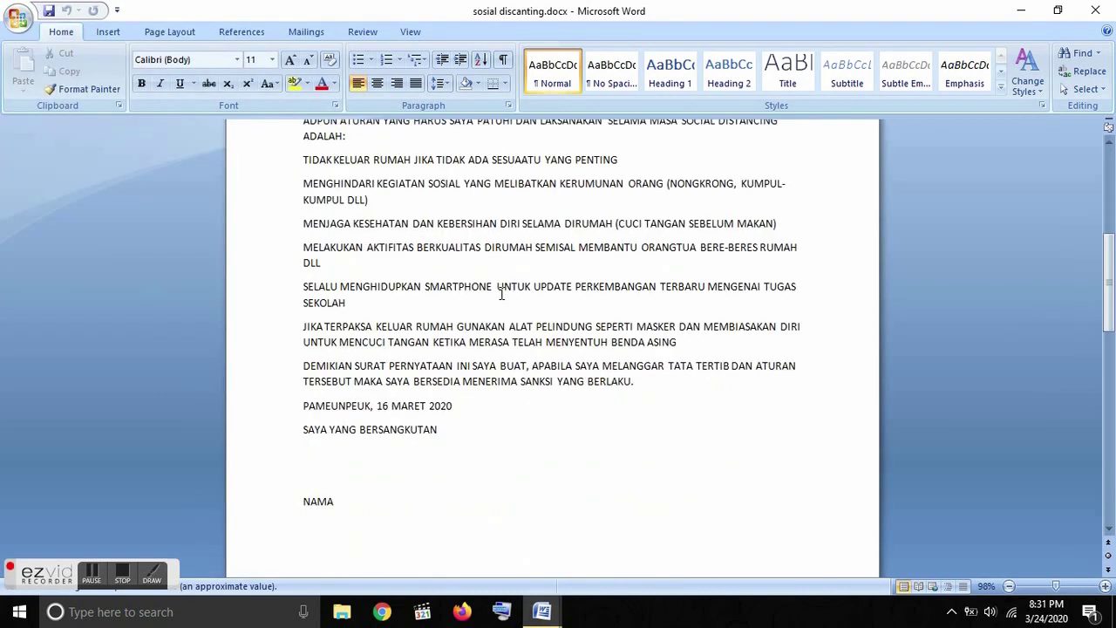
scroll(436, 366, up, 13)
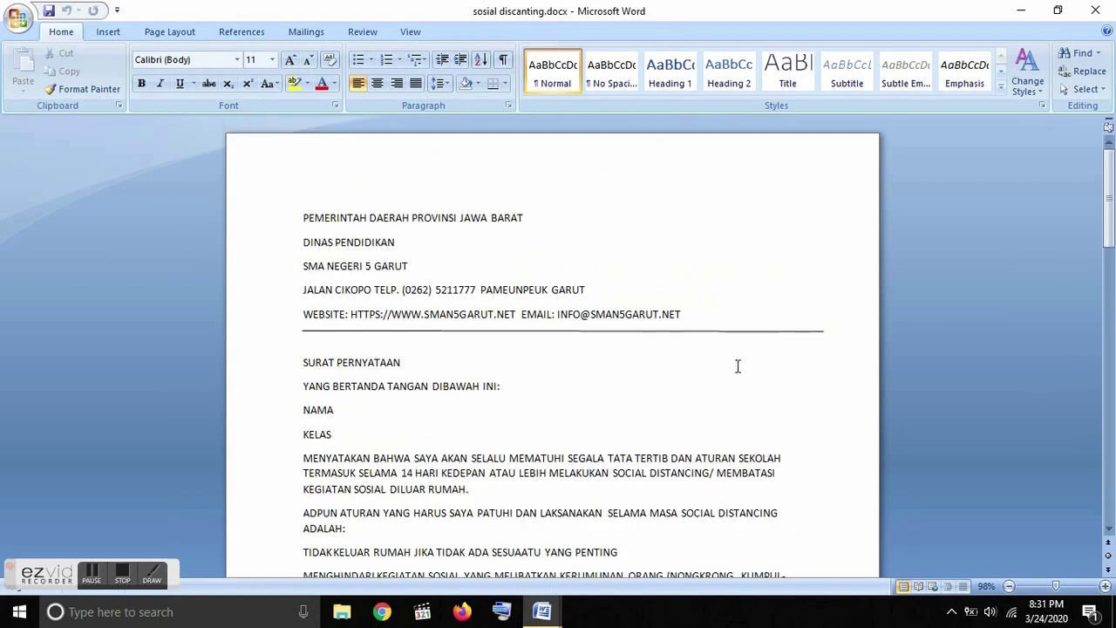
scroll(730, 375, down, 5)
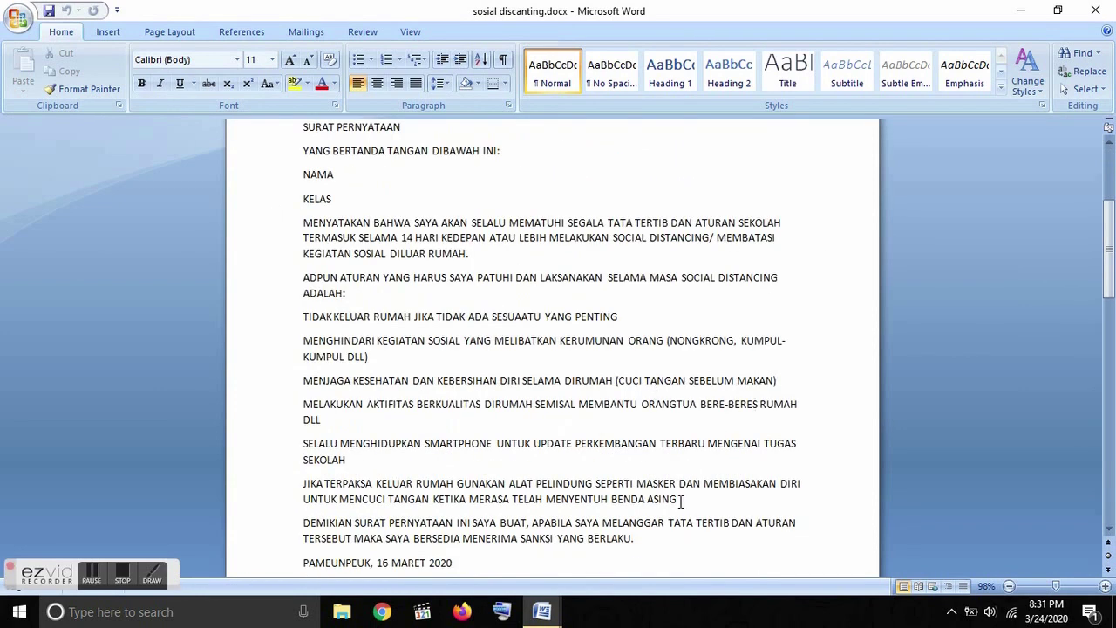
scroll(558, 526, down, 5)
scroll(528, 541, up, 9)
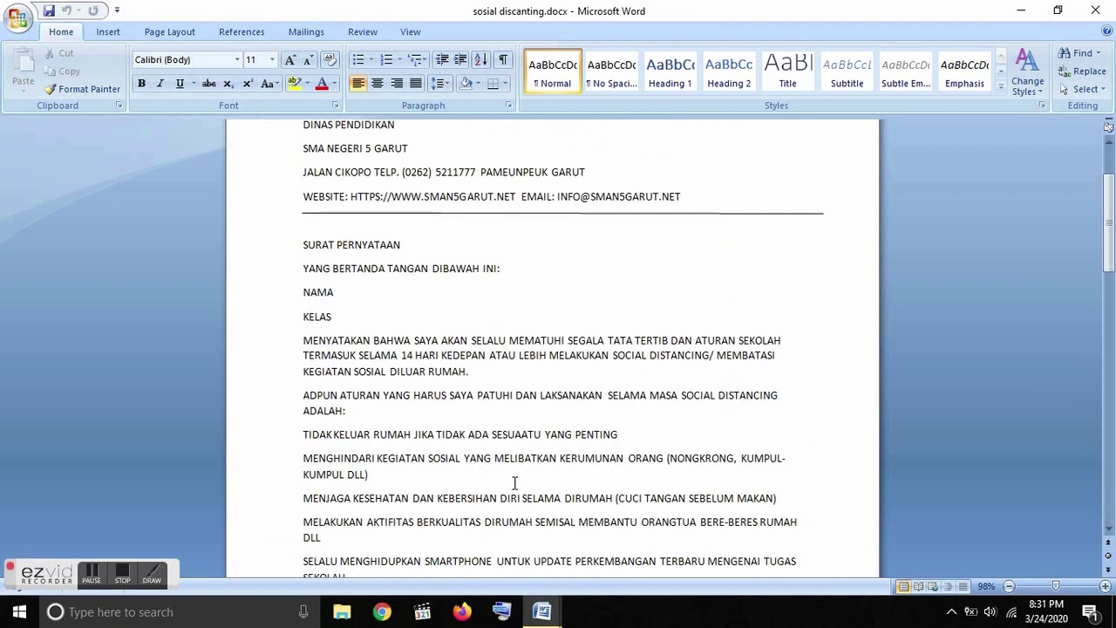
scroll(514, 482, up, 3)
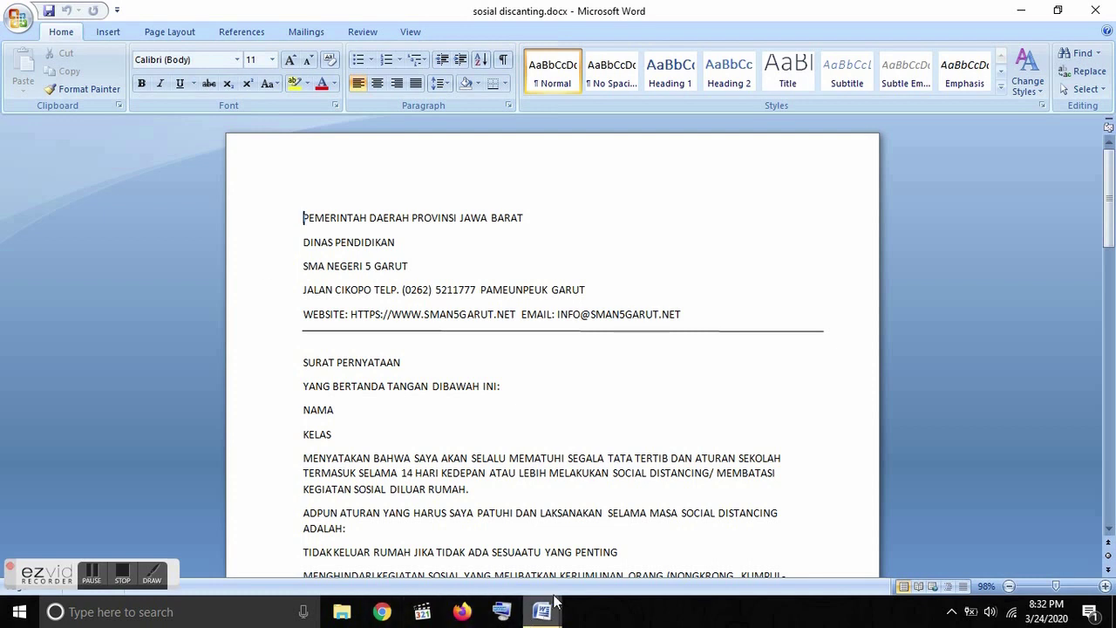
Check the sample letterhead in praktikum word.docx and centre the five letterhead lines in sosial discanting.docx.
drag(275, 222, 264, 319)
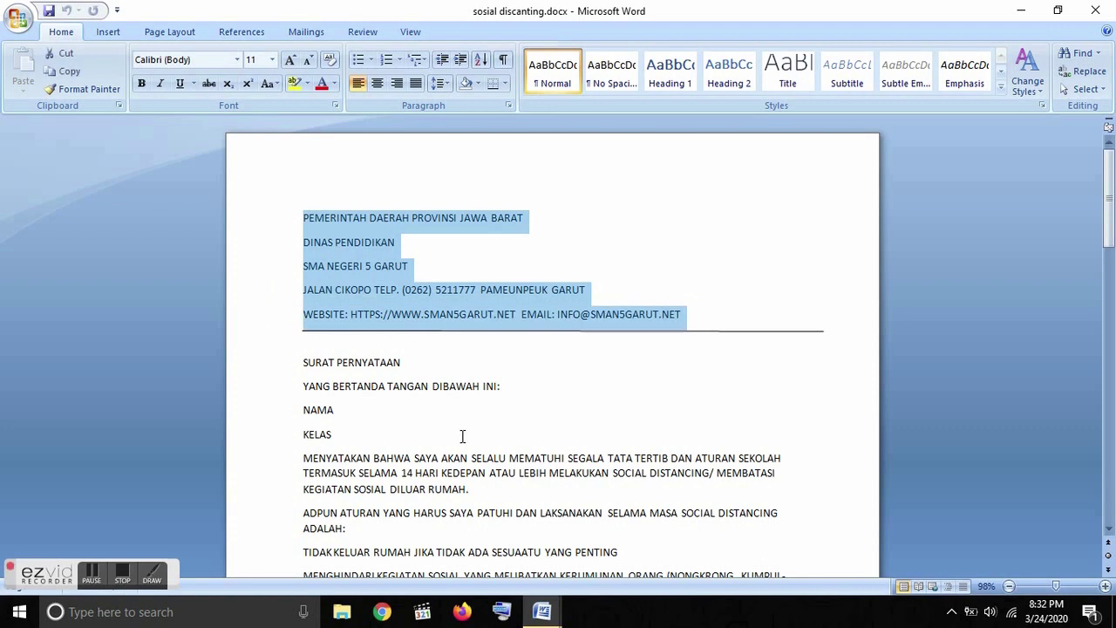
mouse_move(571, 615)
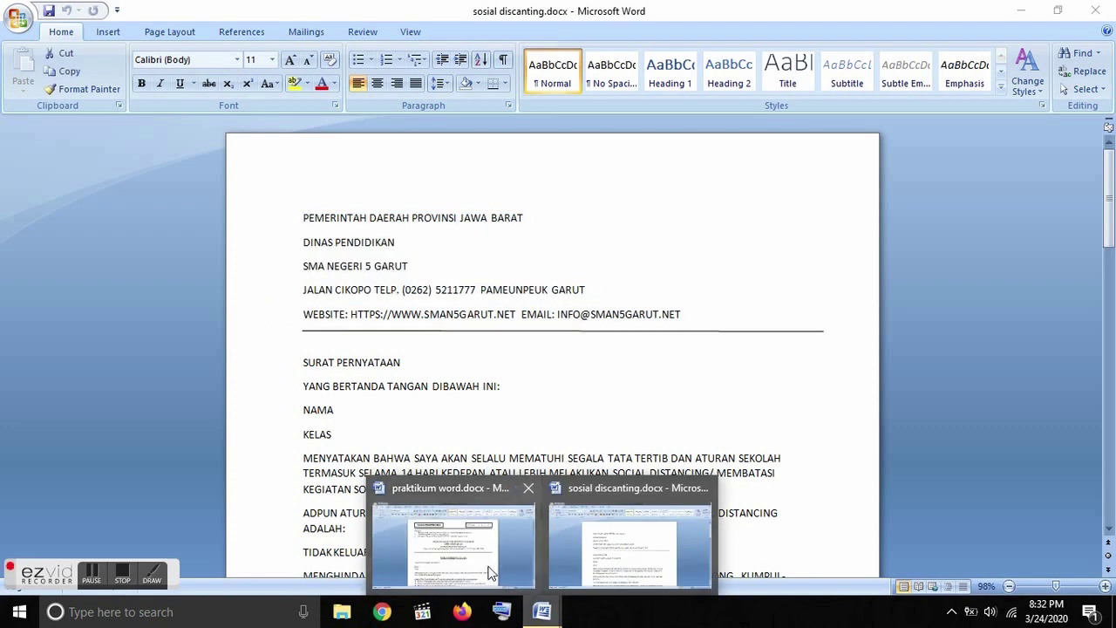
click(491, 571)
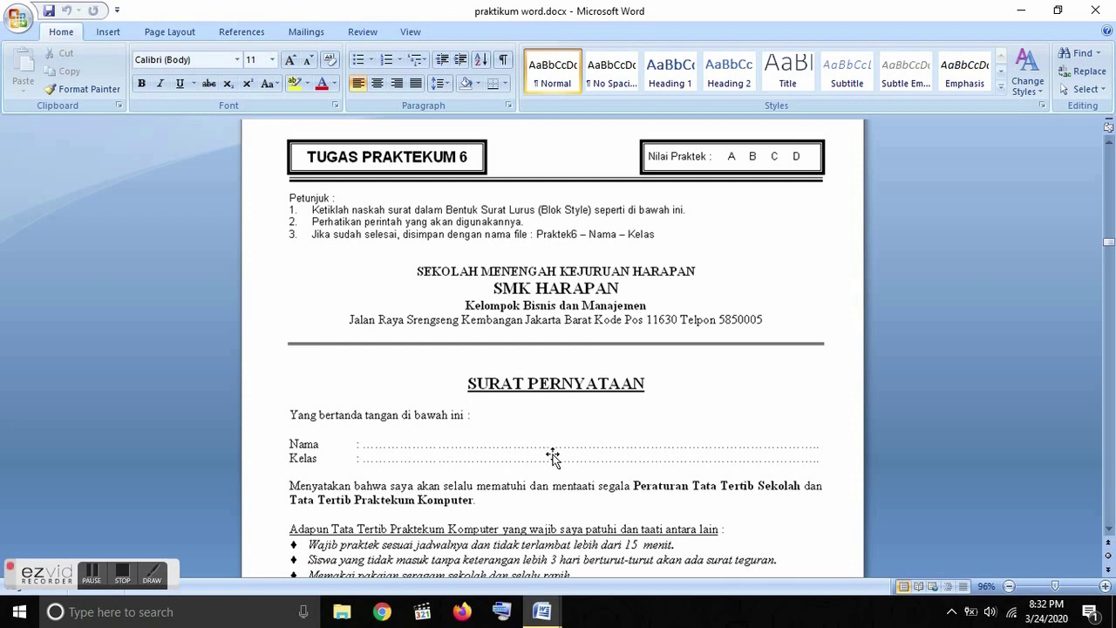
mouse_move(541, 612)
click(627, 565)
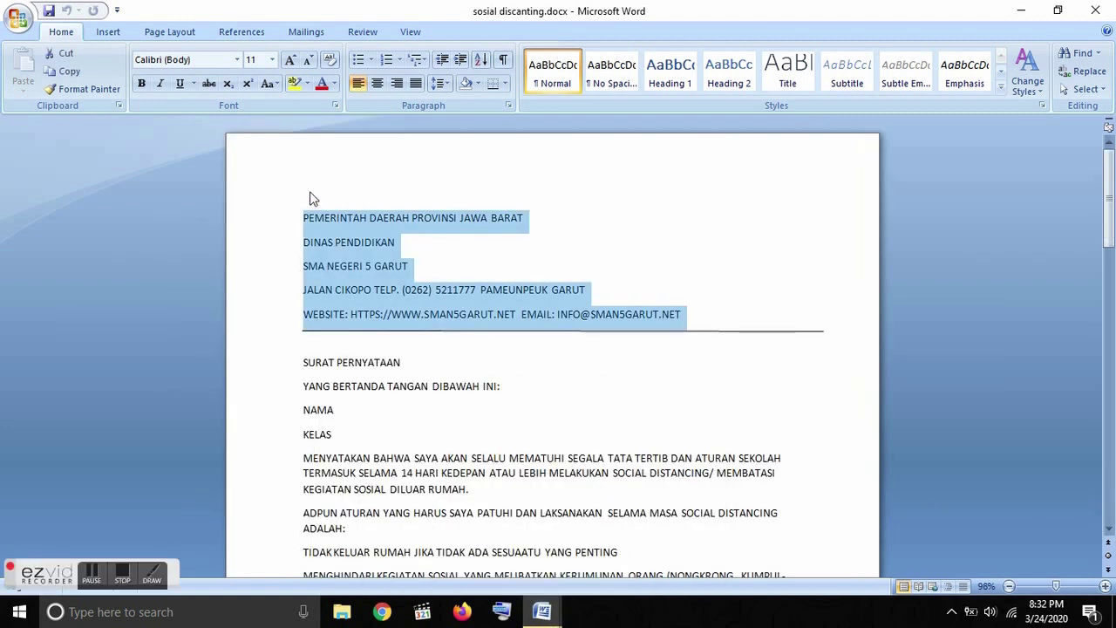
click(380, 81)
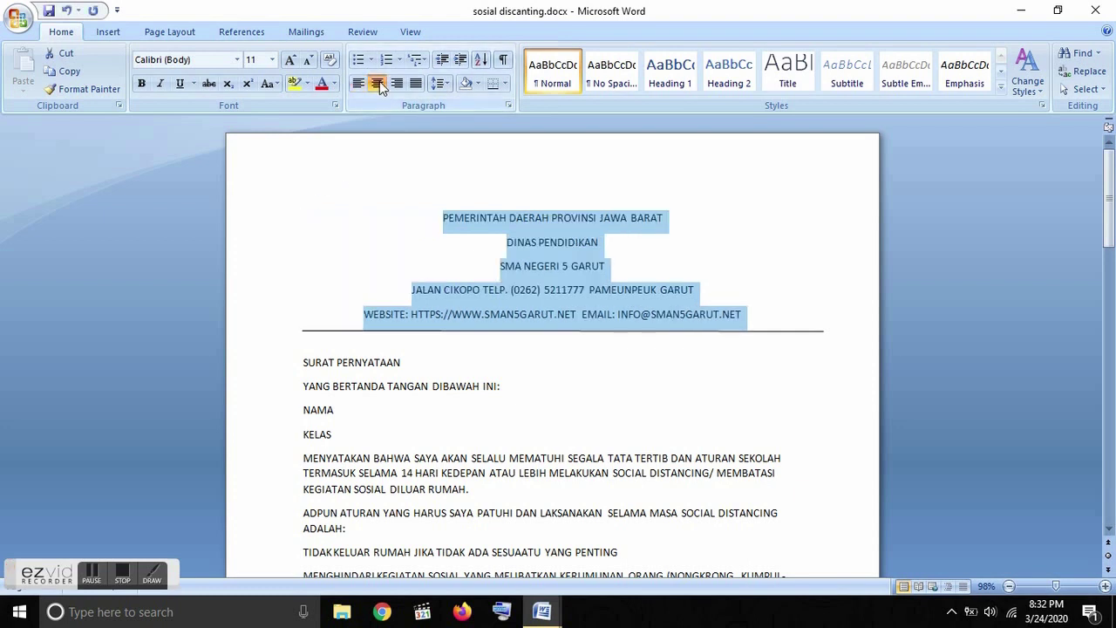
Compare with the sample letterhead again and remove the space after each paragraph in the five letterhead lines of sosial discanting.docx.
click(541, 611)
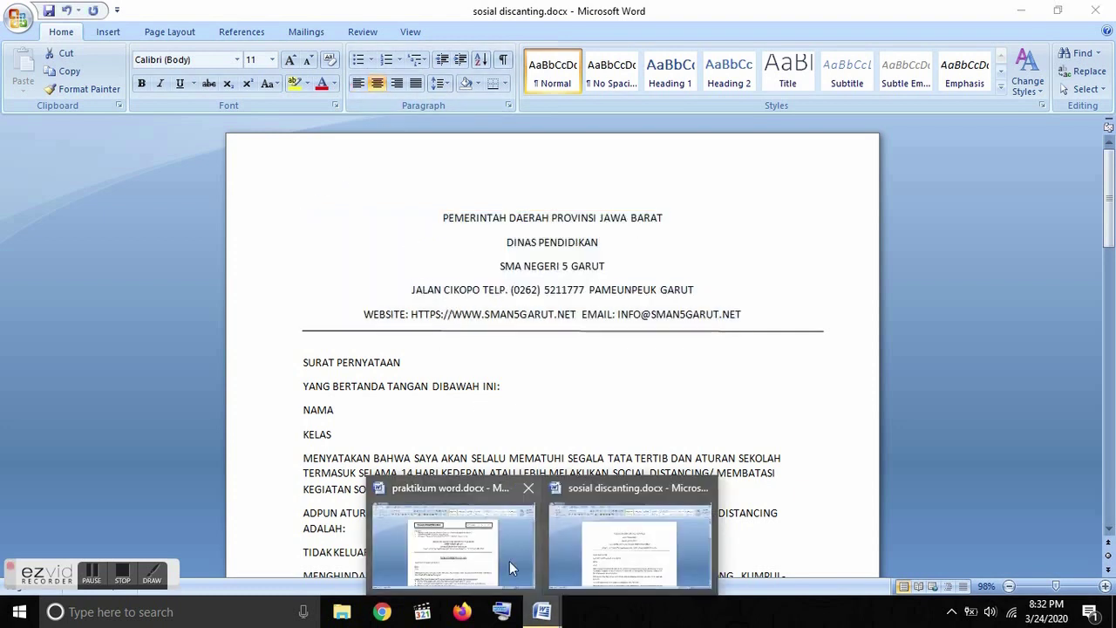
click(529, 578)
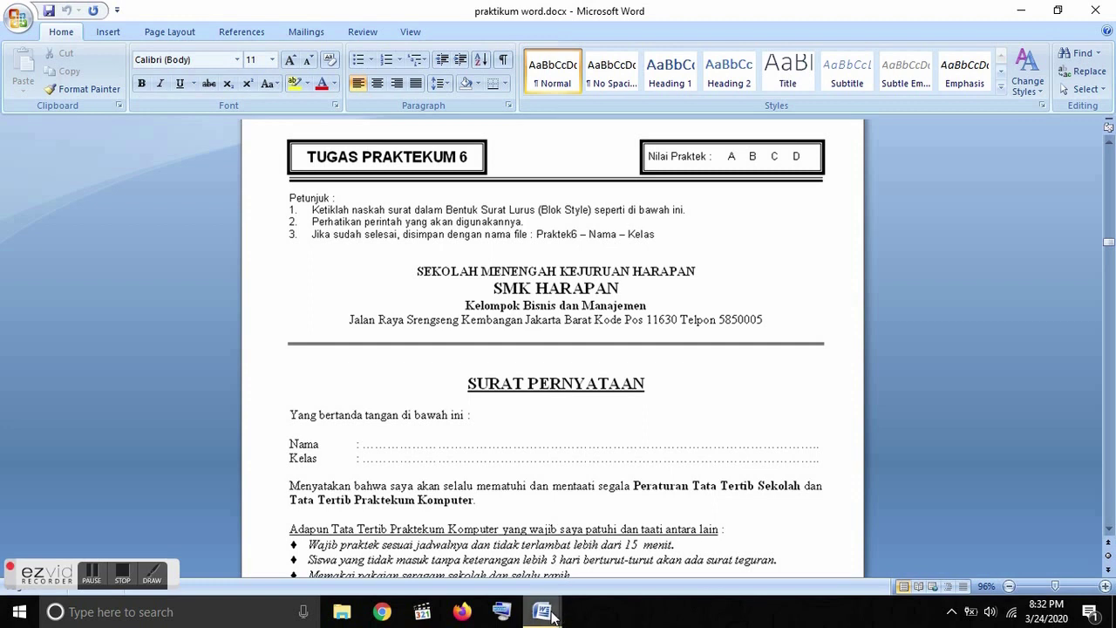
mouse_move(557, 610)
click(628, 567)
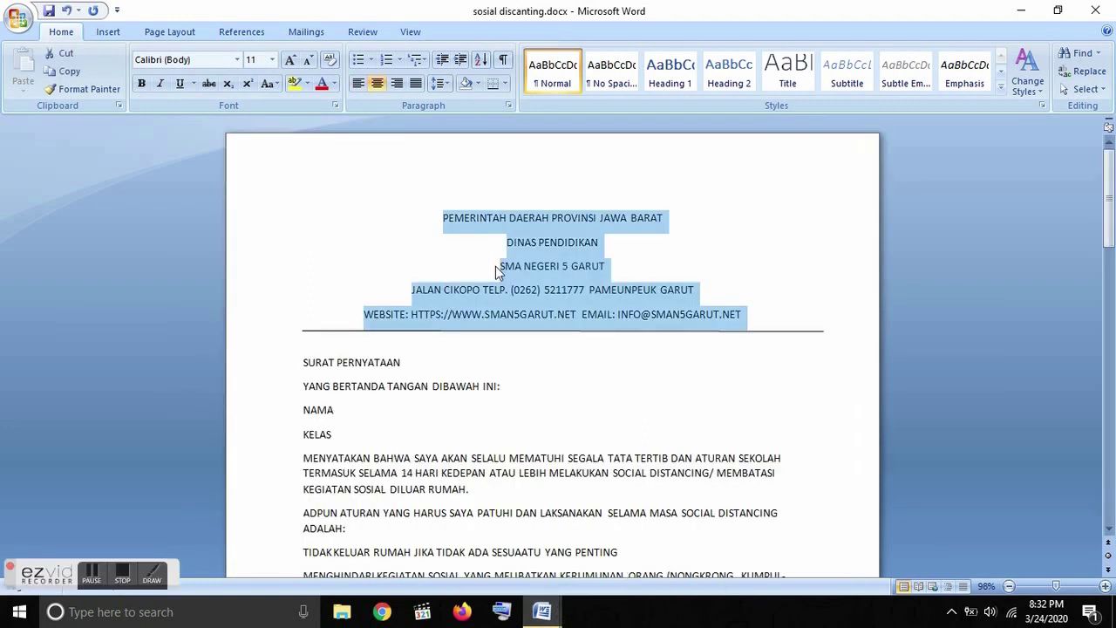
click(448, 90)
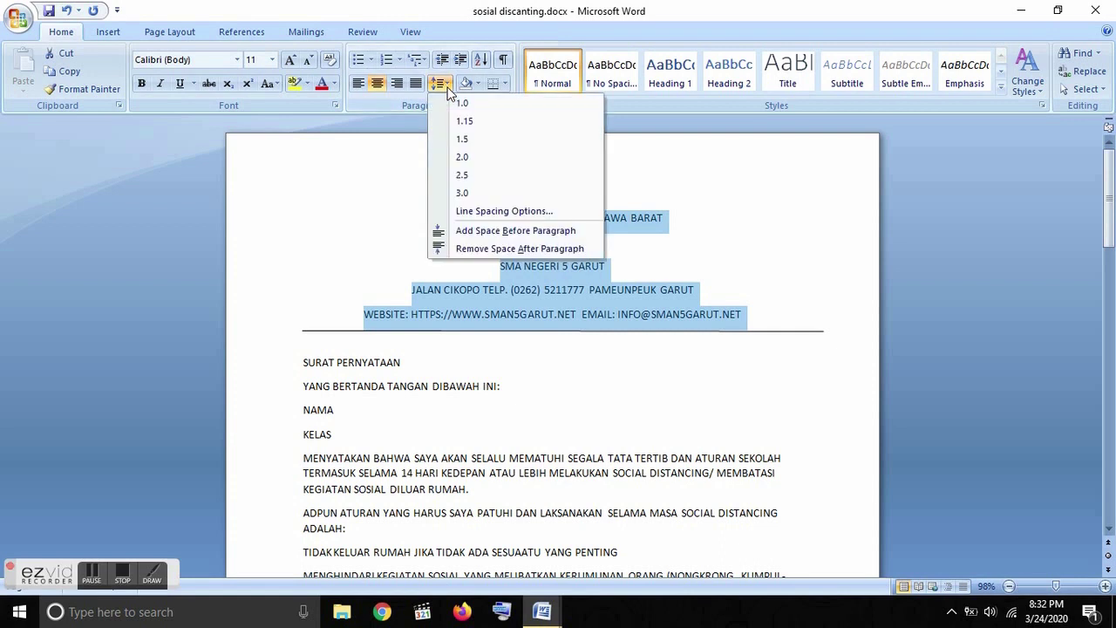
click(470, 251)
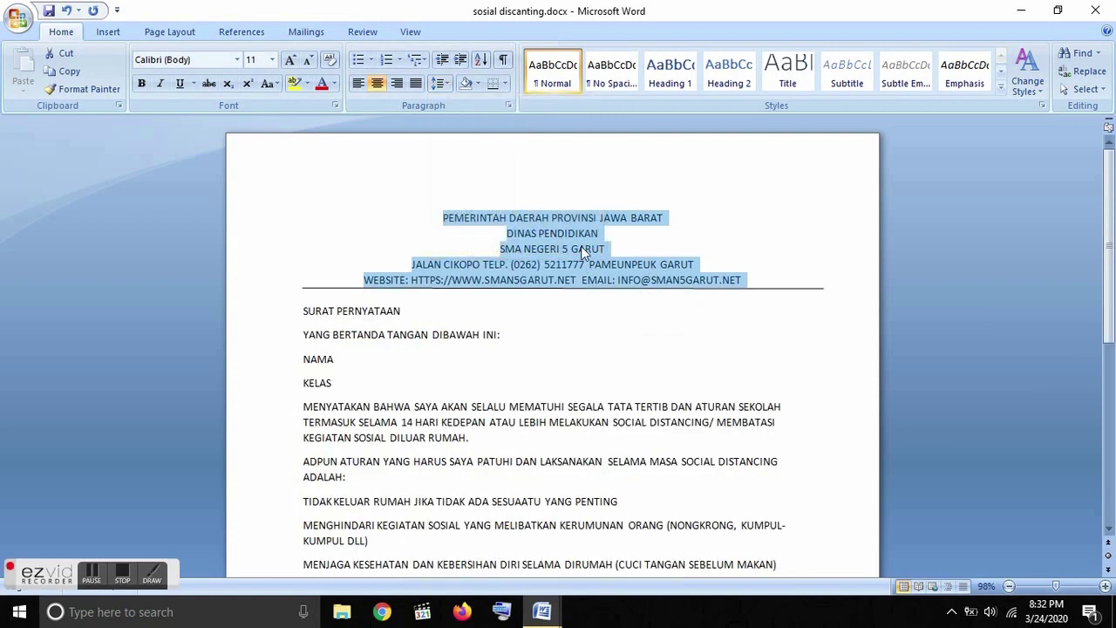
Review the sample's bold letterhead text and make the first three letterhead lines bold, down to SMA NEGERI 5 GARUT.
click(542, 611)
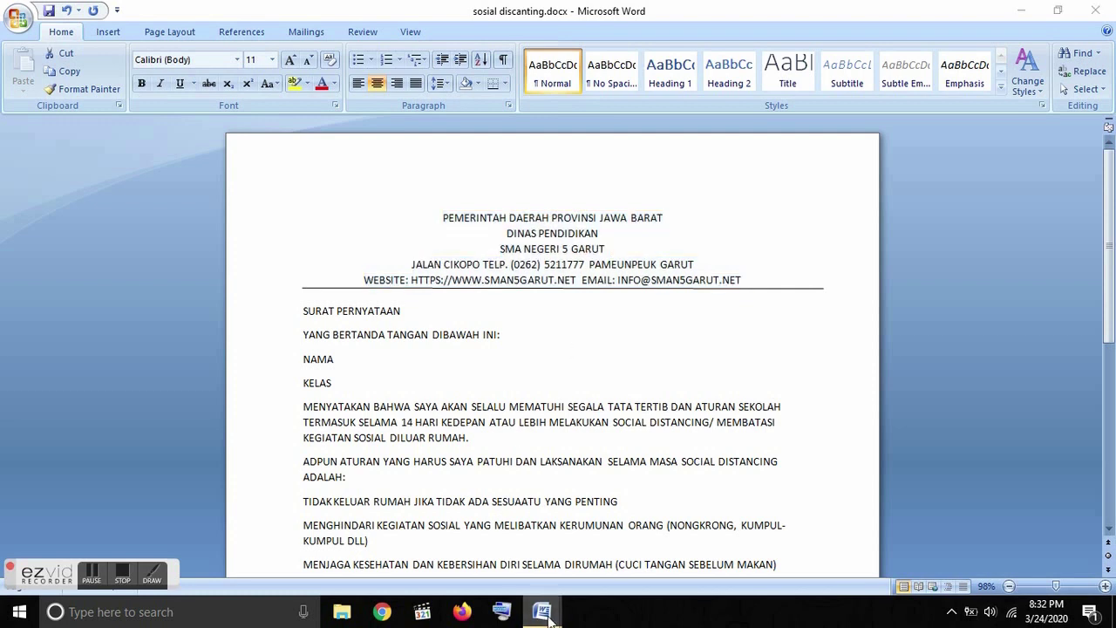
click(502, 550)
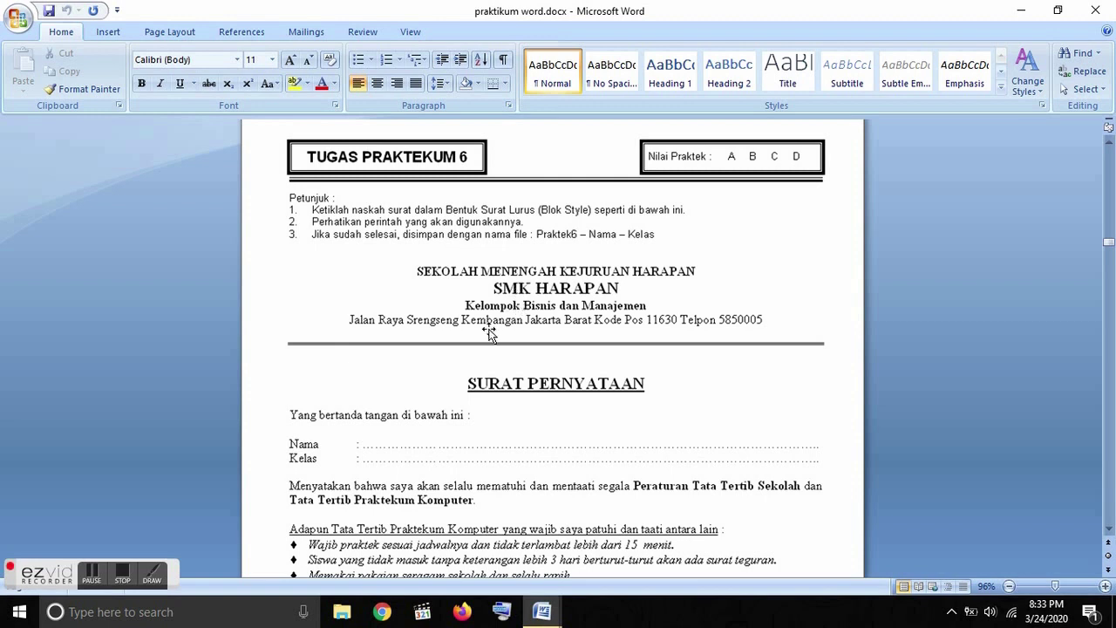
click(549, 614)
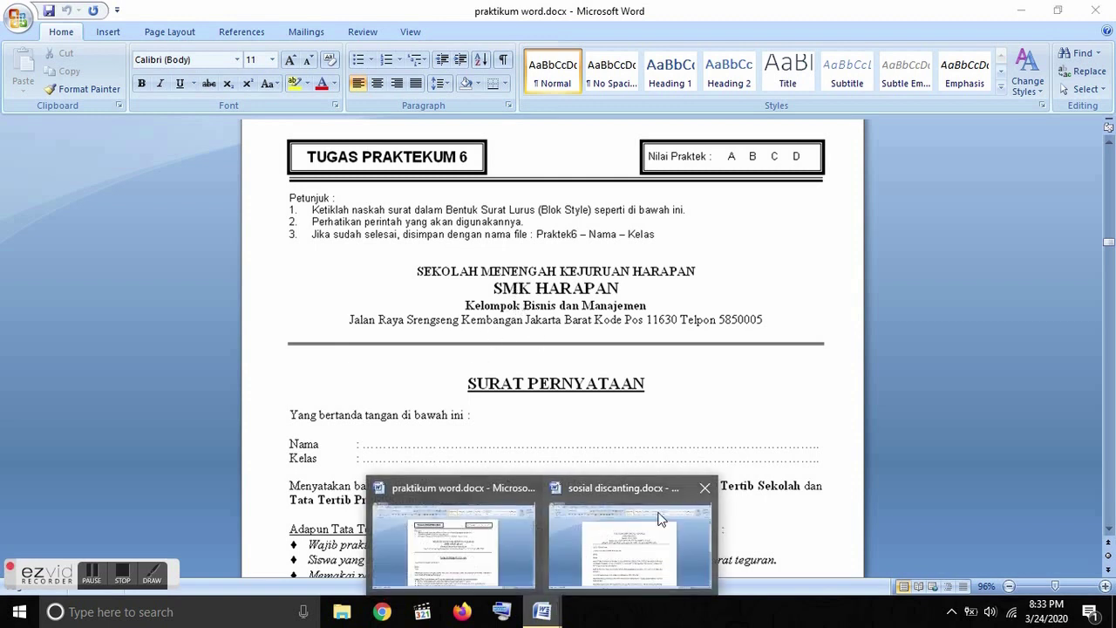
click(642, 532)
click(666, 251)
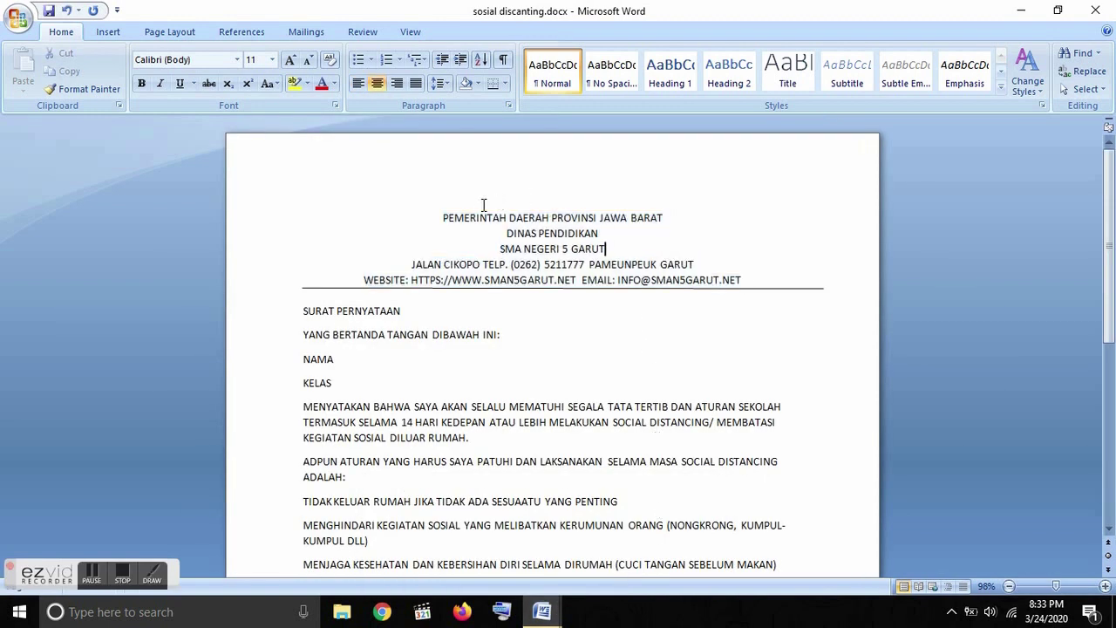
drag(436, 214, 606, 251)
click(141, 83)
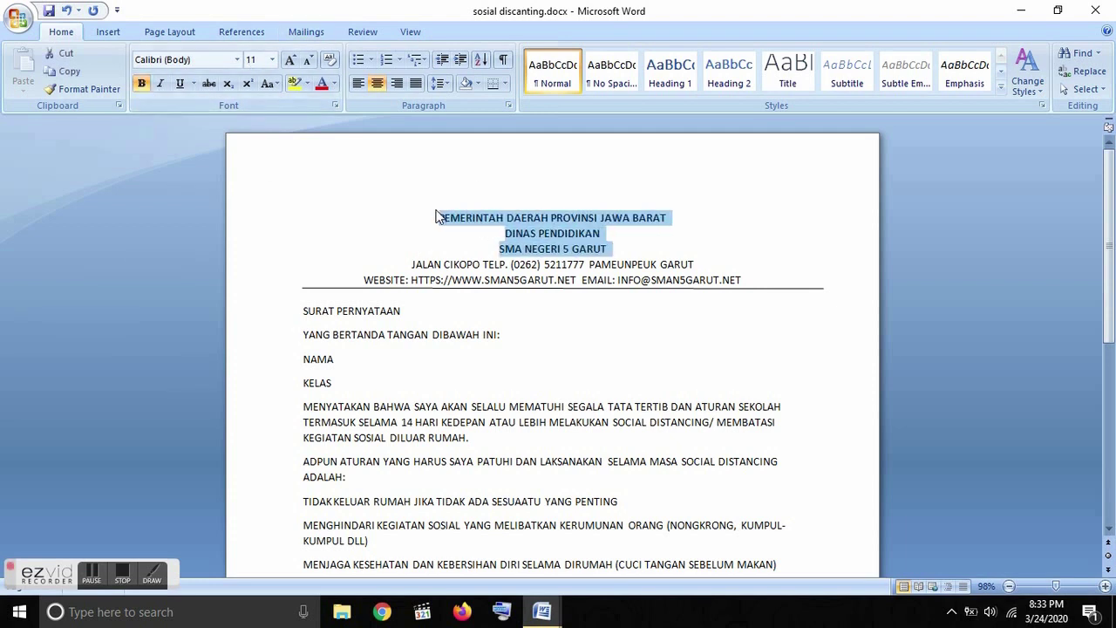
Set the first two letterhead lines, PEMERINTAH DAERAH PROVINSI JAWA BARAT and DINAS PENDIDIKAN, to font size 14.
click(404, 218)
drag(431, 220, 612, 236)
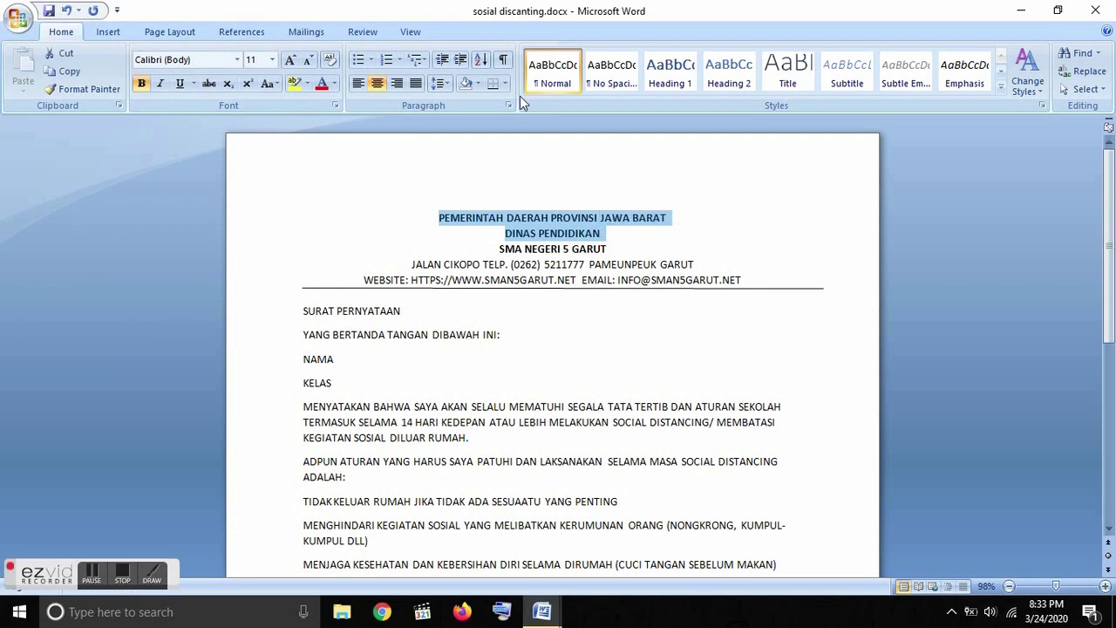
click(290, 60)
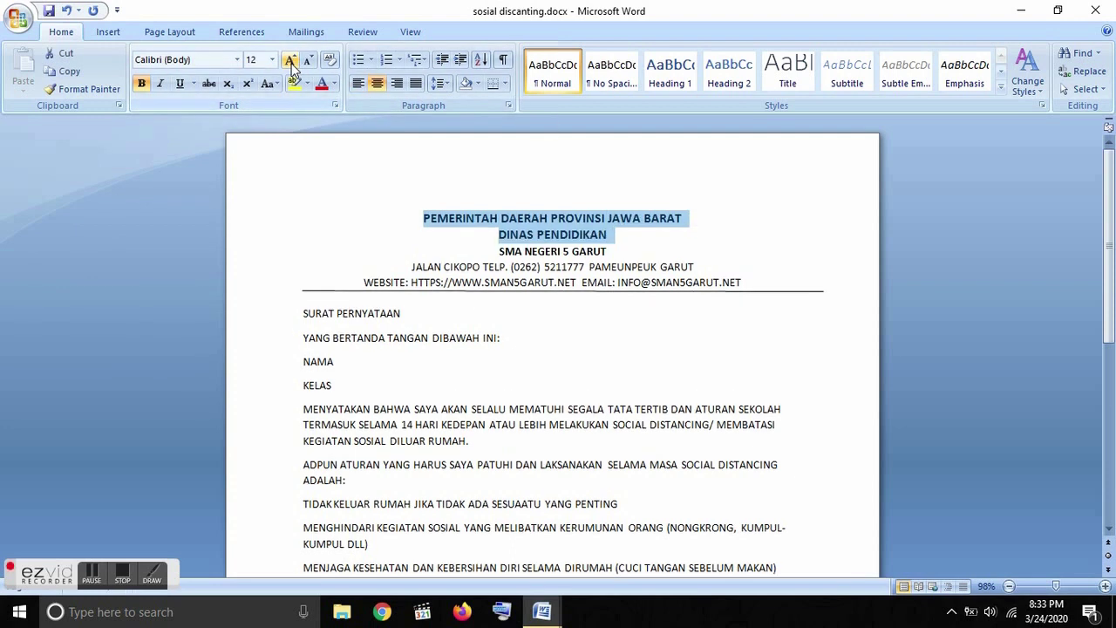
click(290, 59)
click(291, 59)
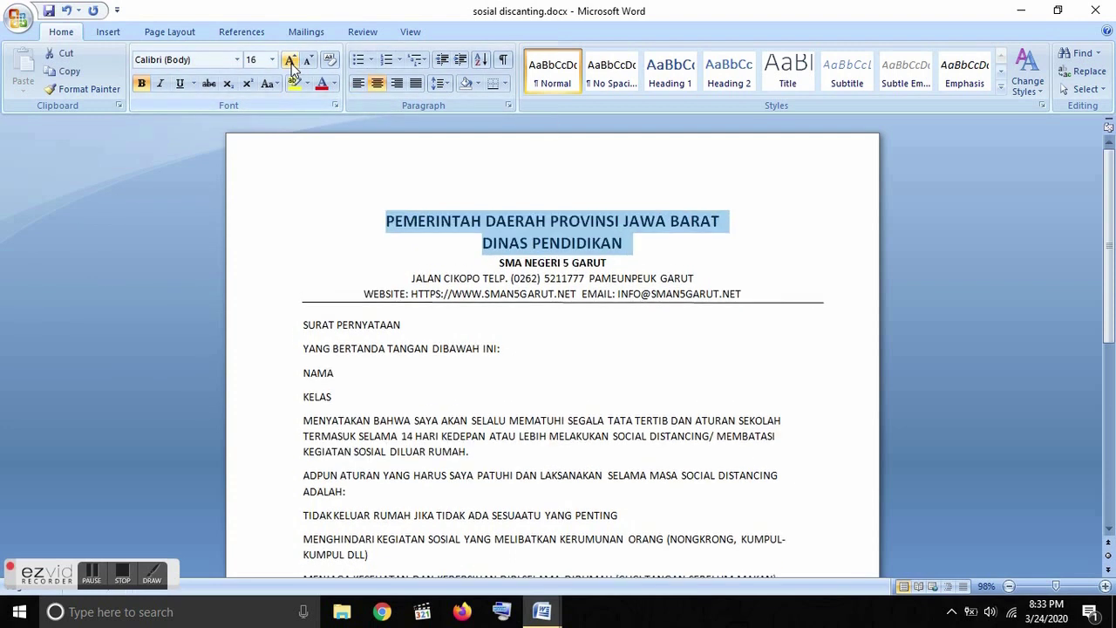
click(309, 59)
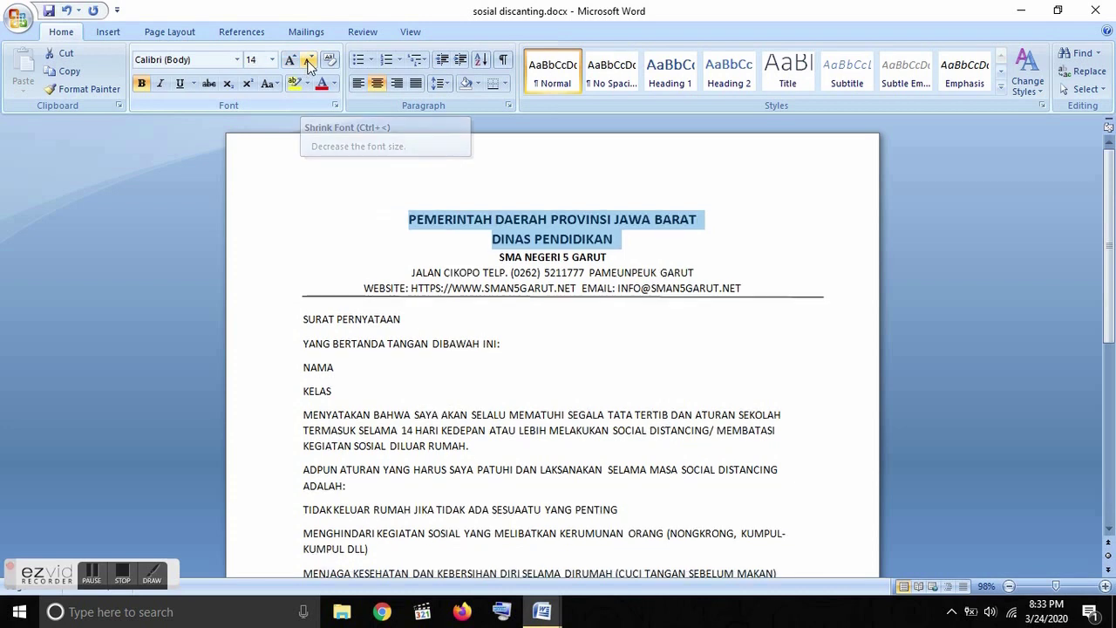
Enlarge the school name SMA NEGERI 5 GARUT in the letterhead to font size 16.
drag(607, 257, 491, 258)
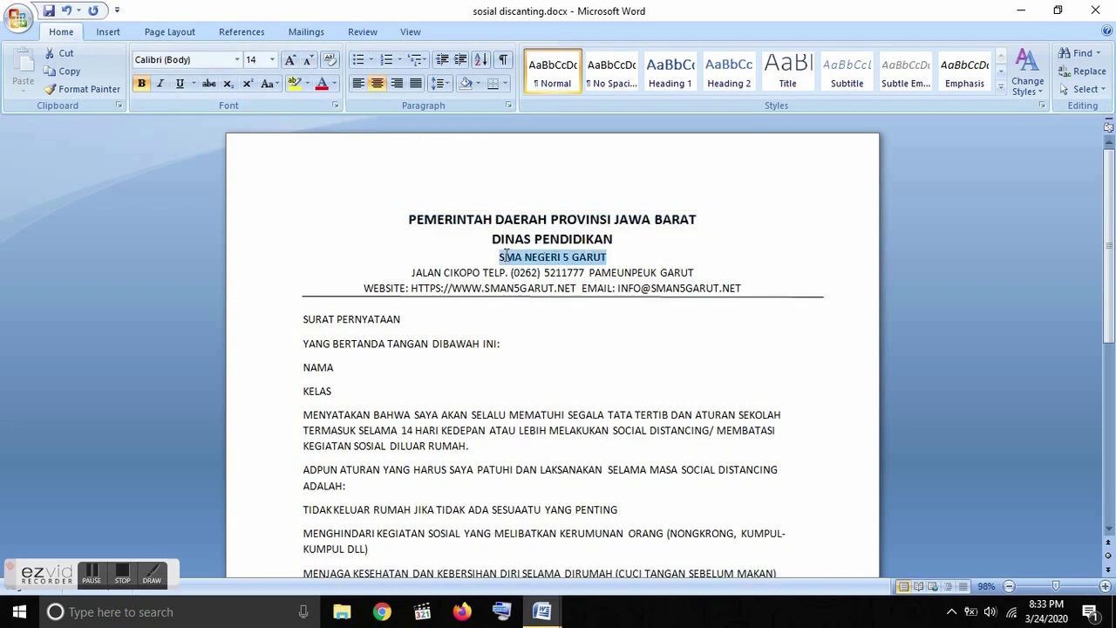
click(290, 59)
click(290, 59)
click(291, 59)
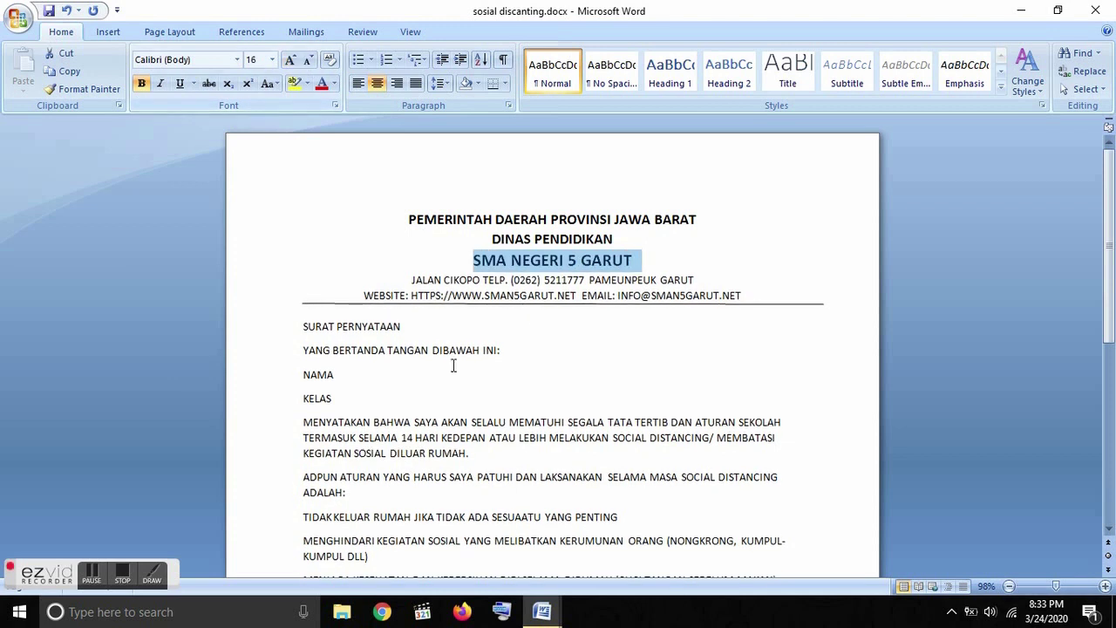
Change the letterhead's address line and website and email line from uppercase to Capitalize Each Word.
click(413, 280)
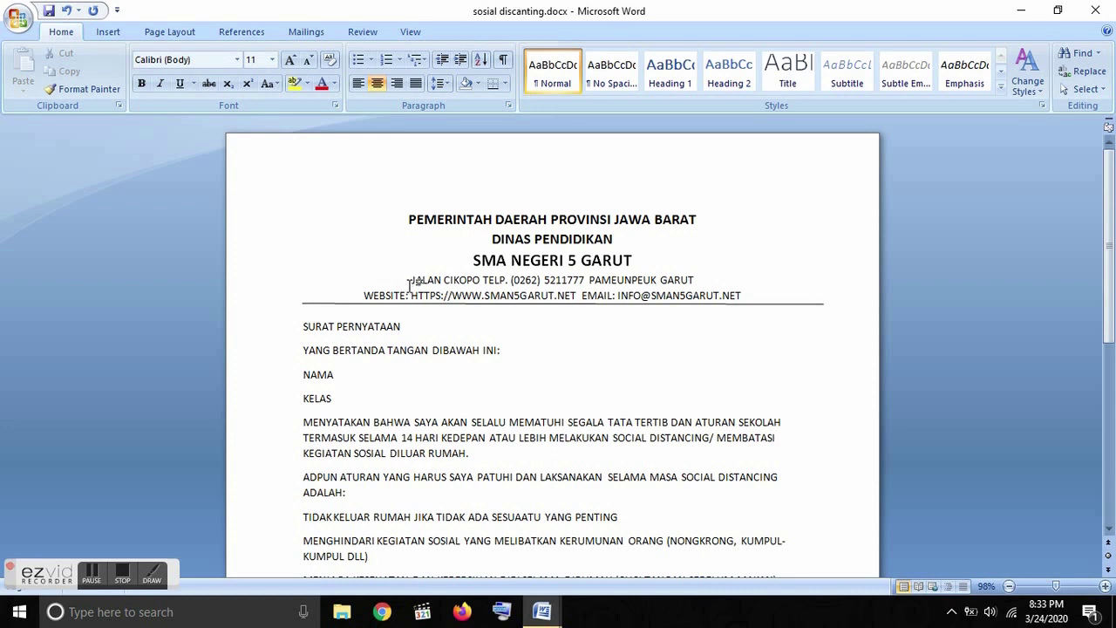
drag(416, 281, 731, 292)
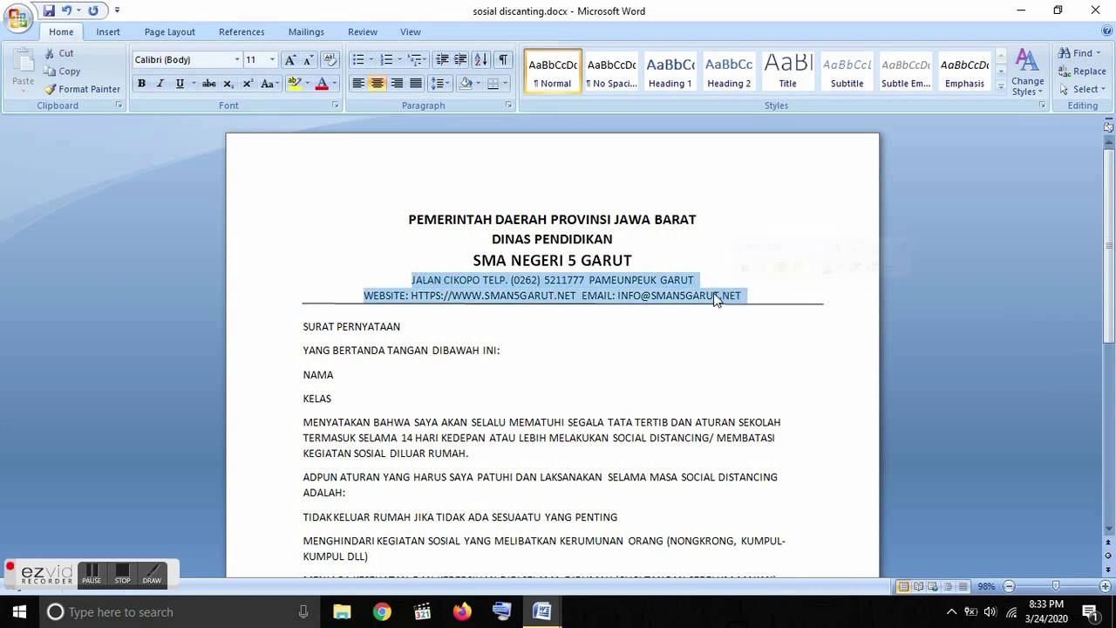
click(271, 84)
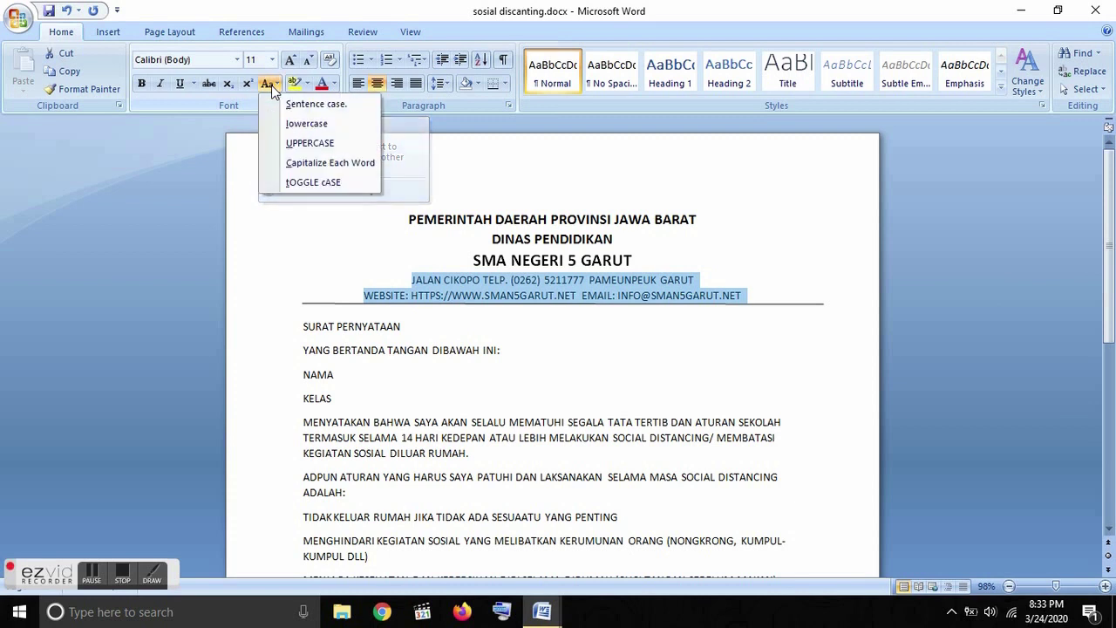
click(307, 166)
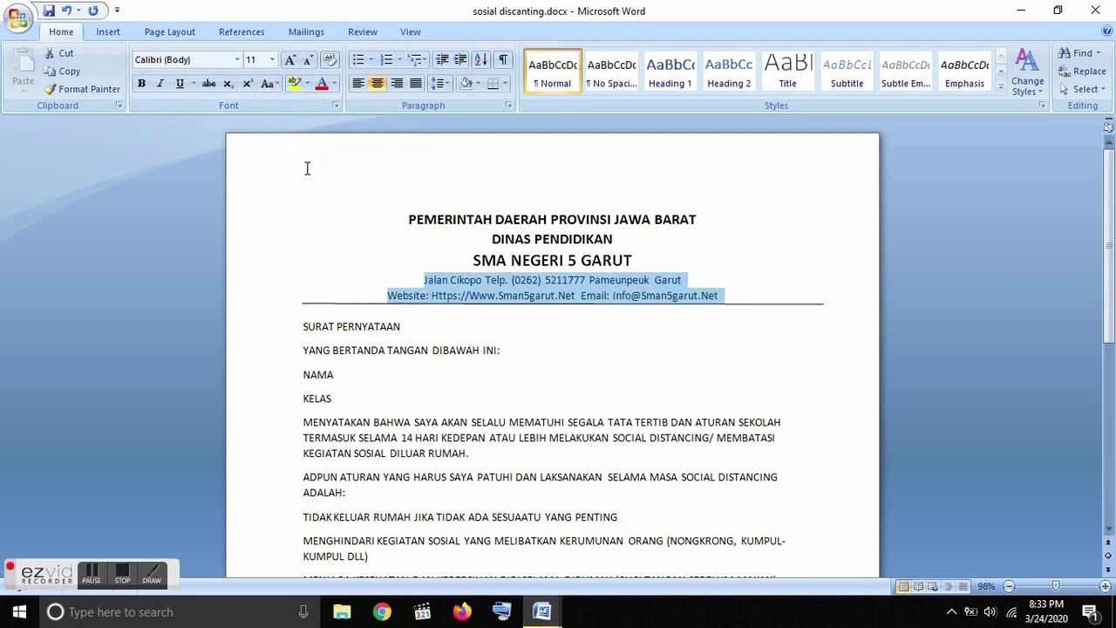
click(268, 84)
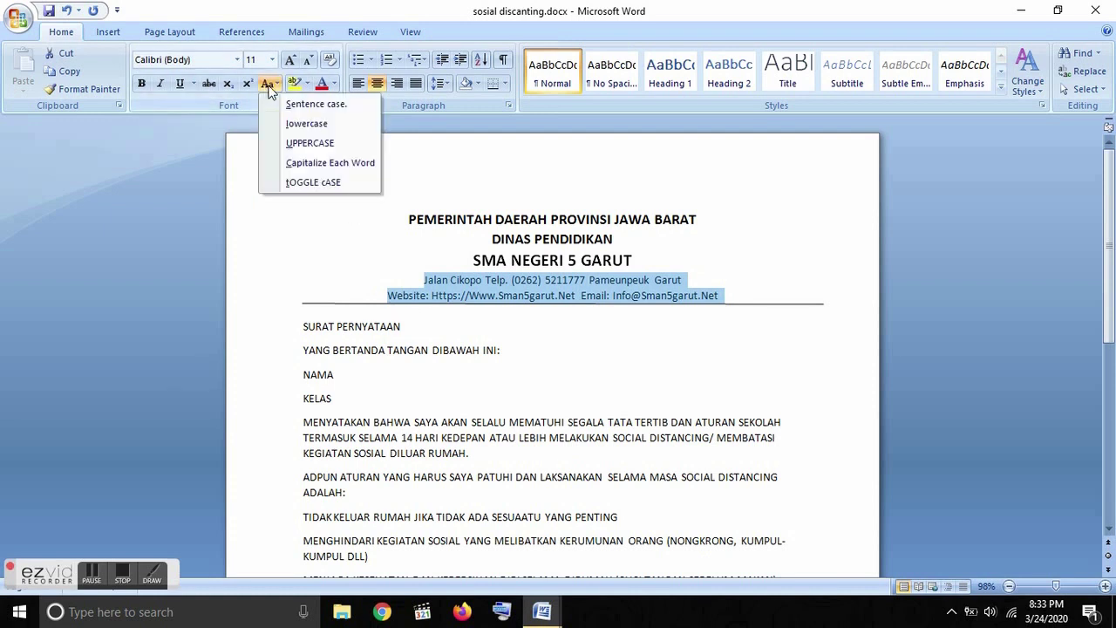
click(284, 165)
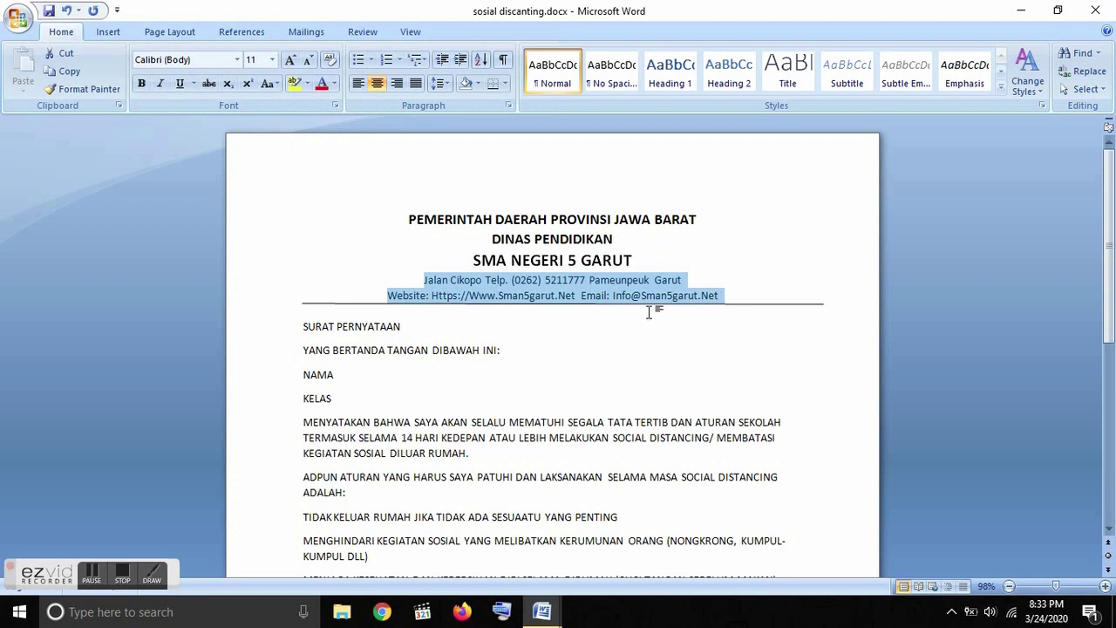
Convert the whole website and email line of the letterhead to lowercase.
click(452, 328)
drag(433, 295, 497, 307)
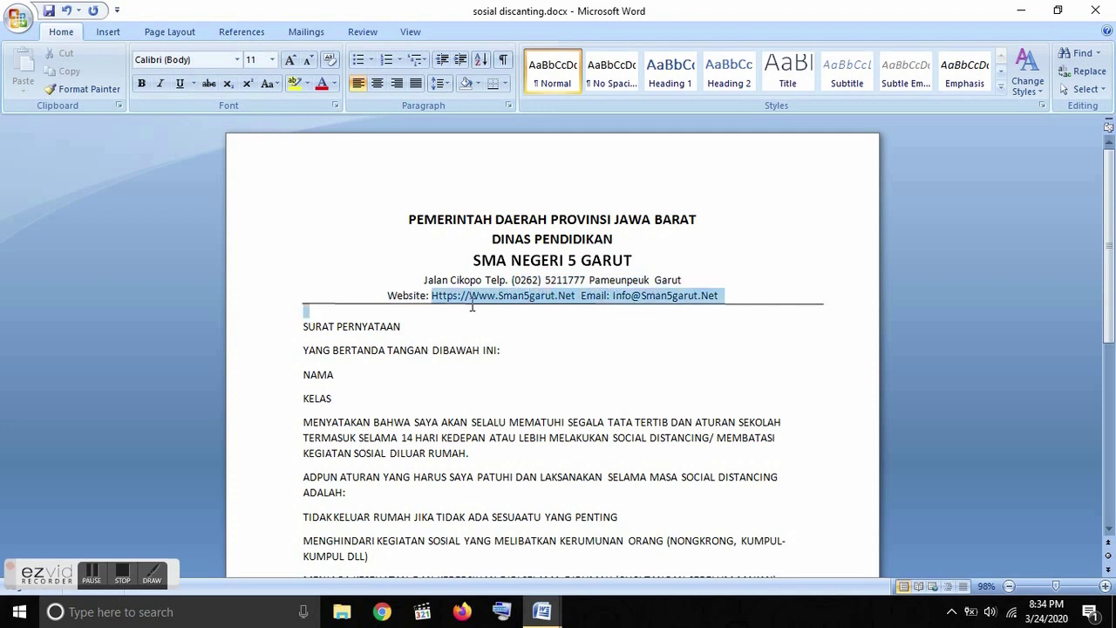
drag(438, 307, 689, 301)
click(388, 296)
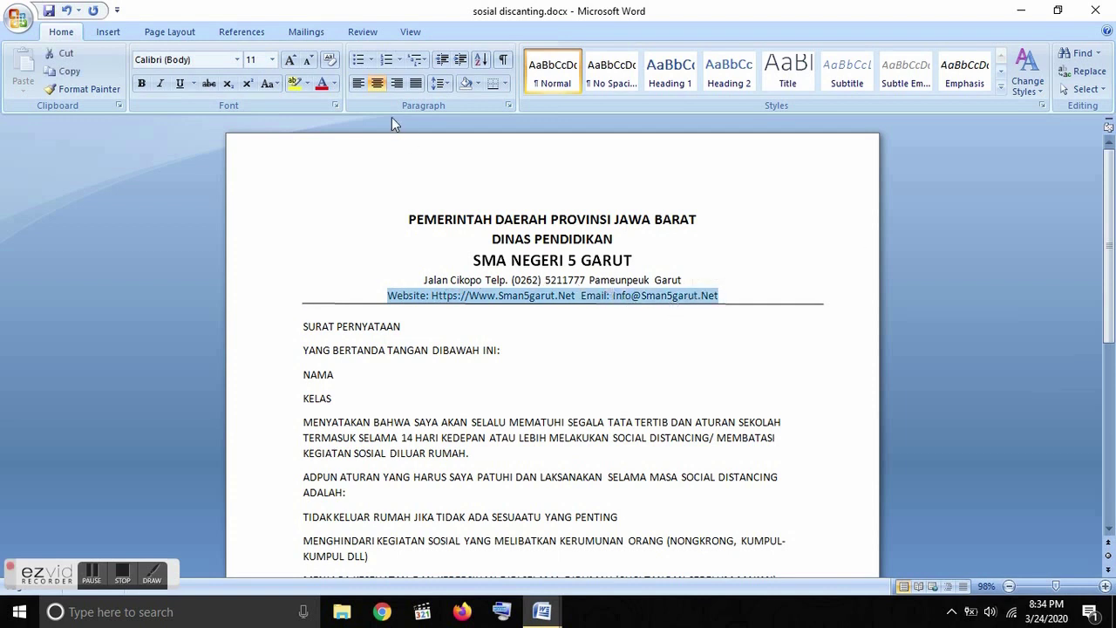
click(267, 83)
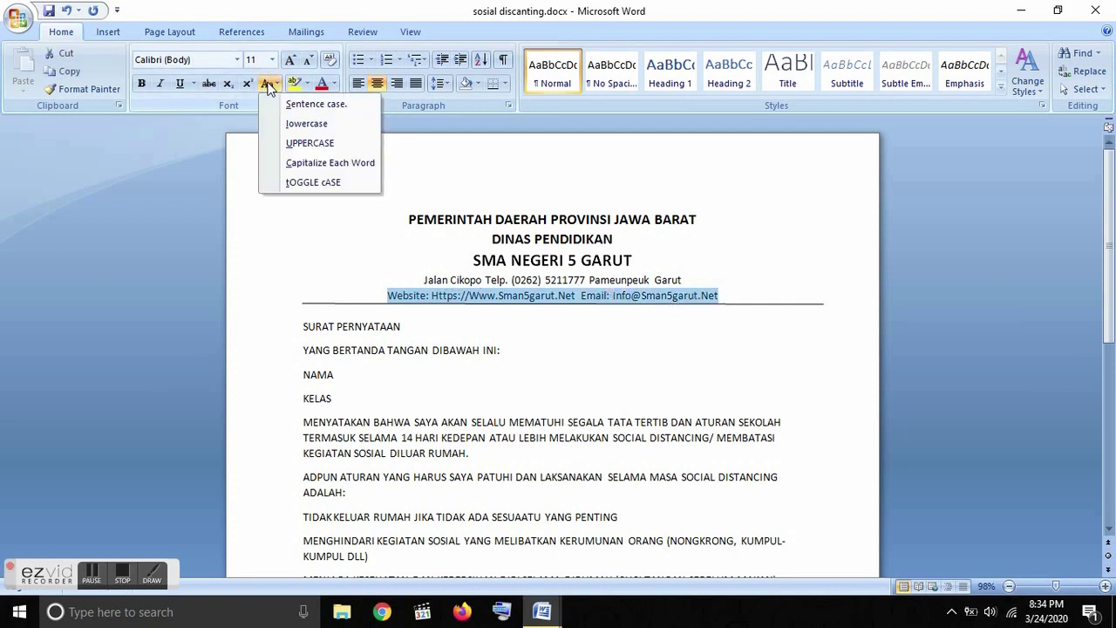
click(297, 124)
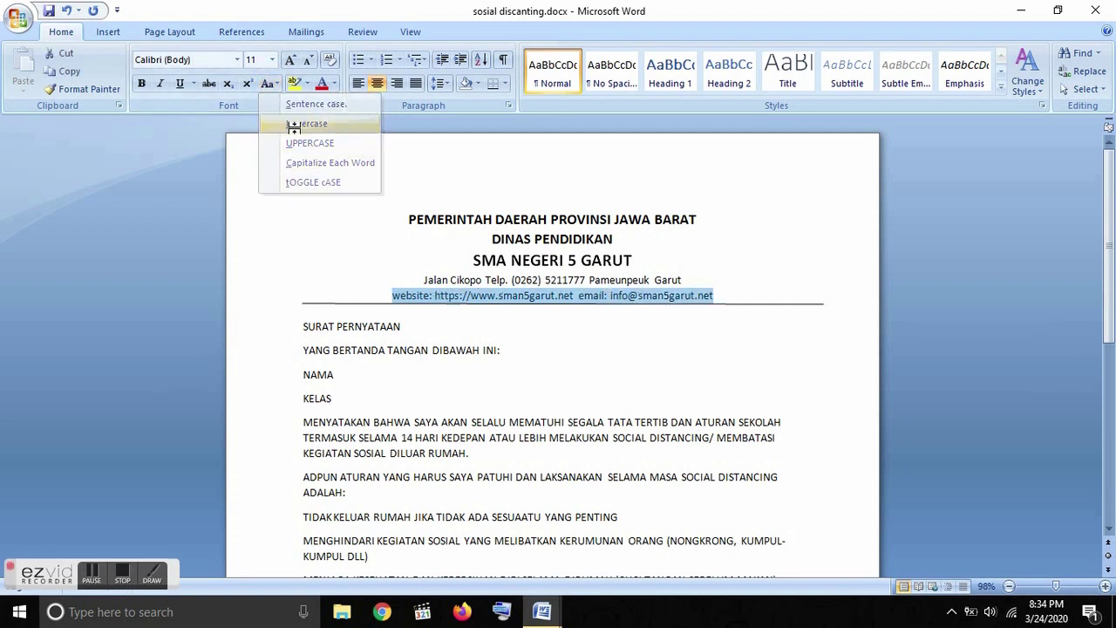
click(541, 330)
Draw a straight horizontal line about 17.2 cm long beneath the letterhead's website and email line.
scroll(541, 327, down, 1)
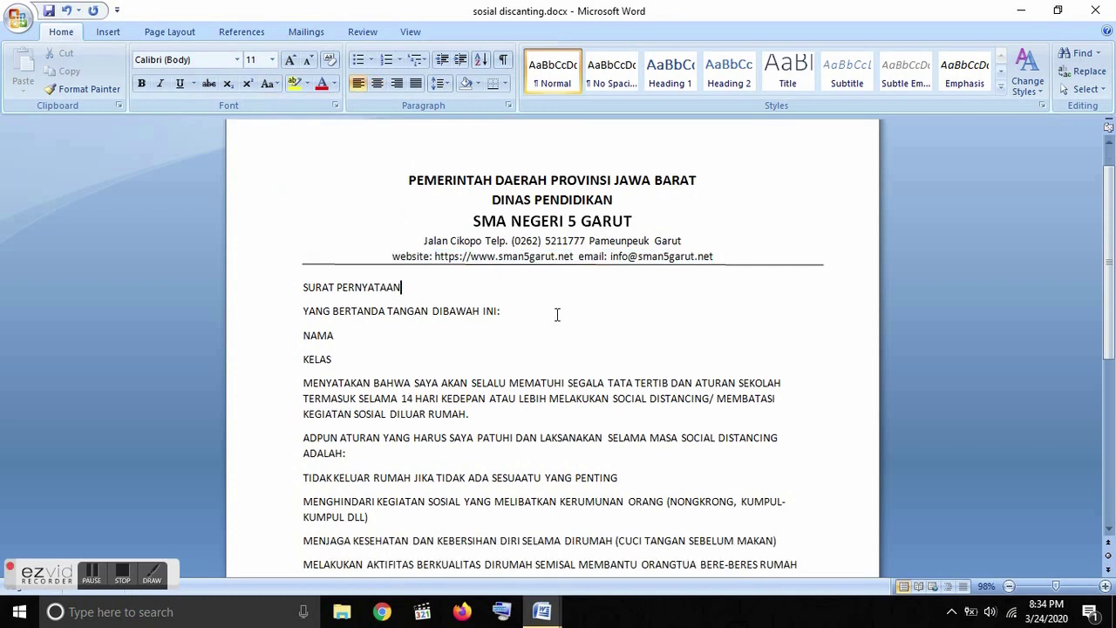
click(585, 265)
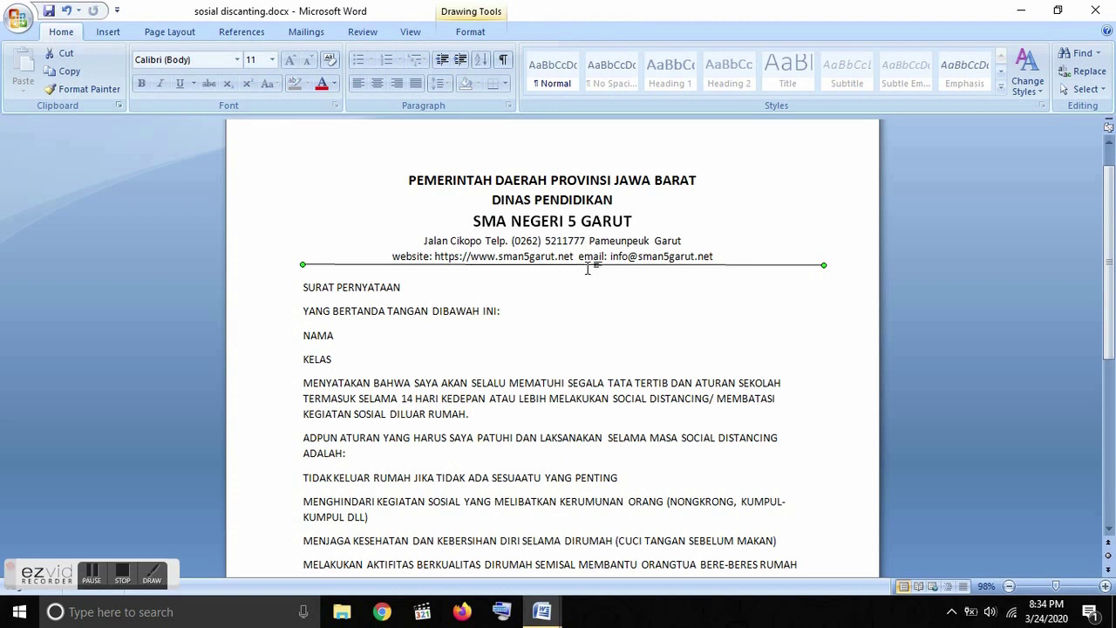
click(606, 312)
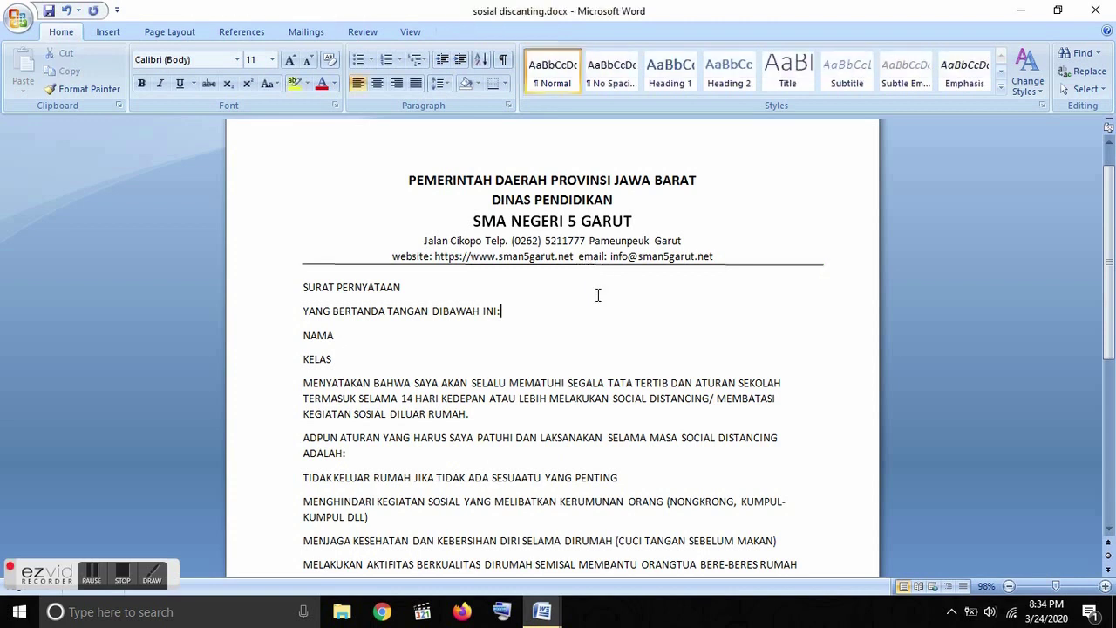
click(108, 32)
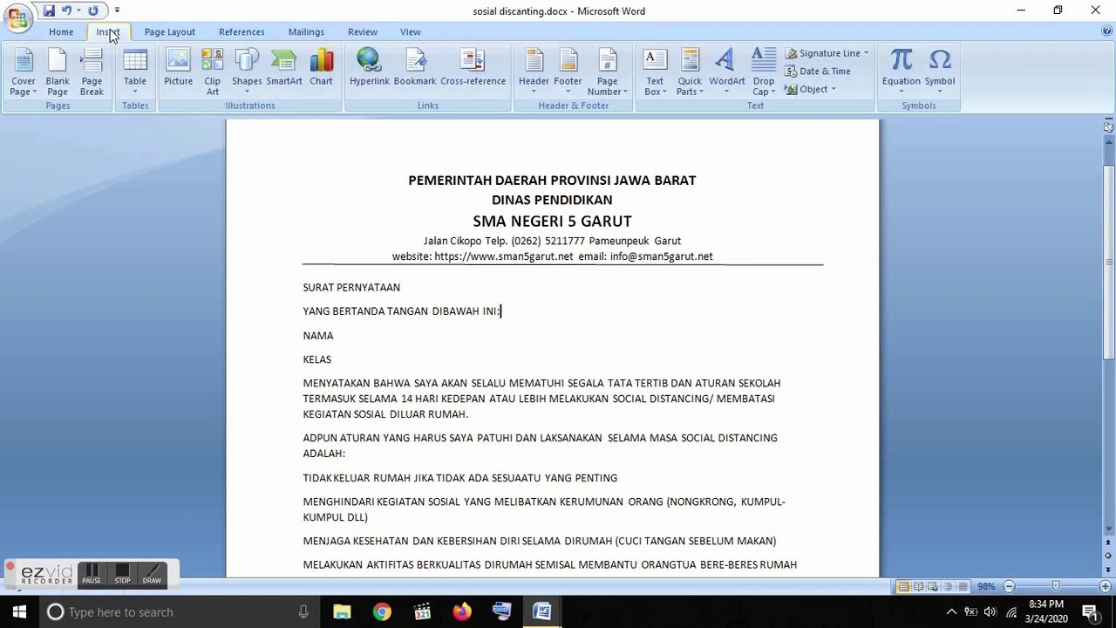
click(247, 79)
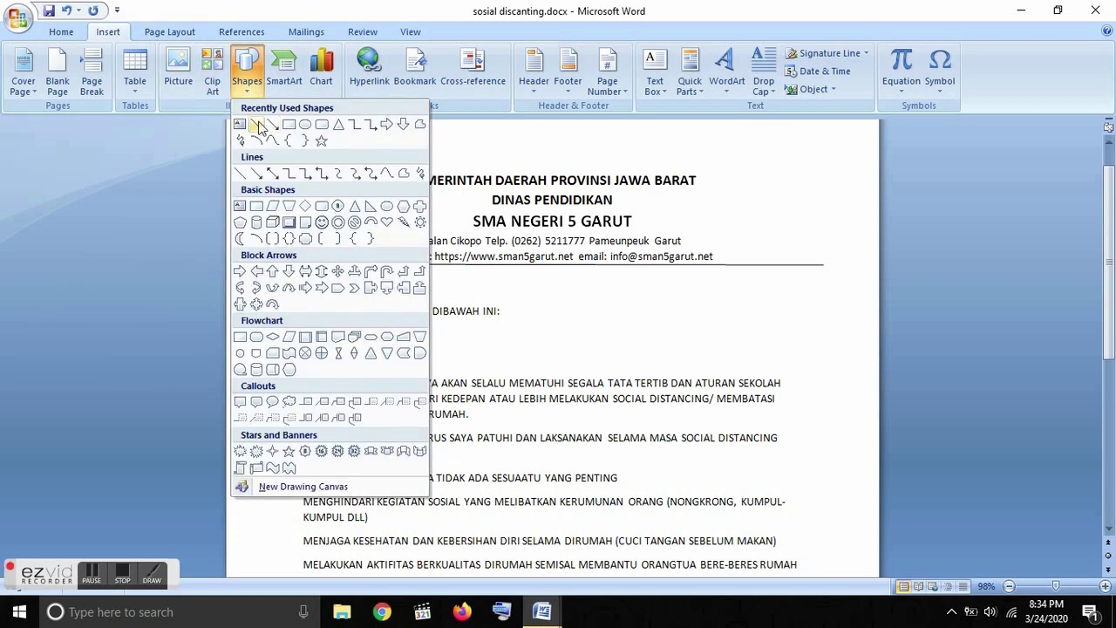
click(257, 125)
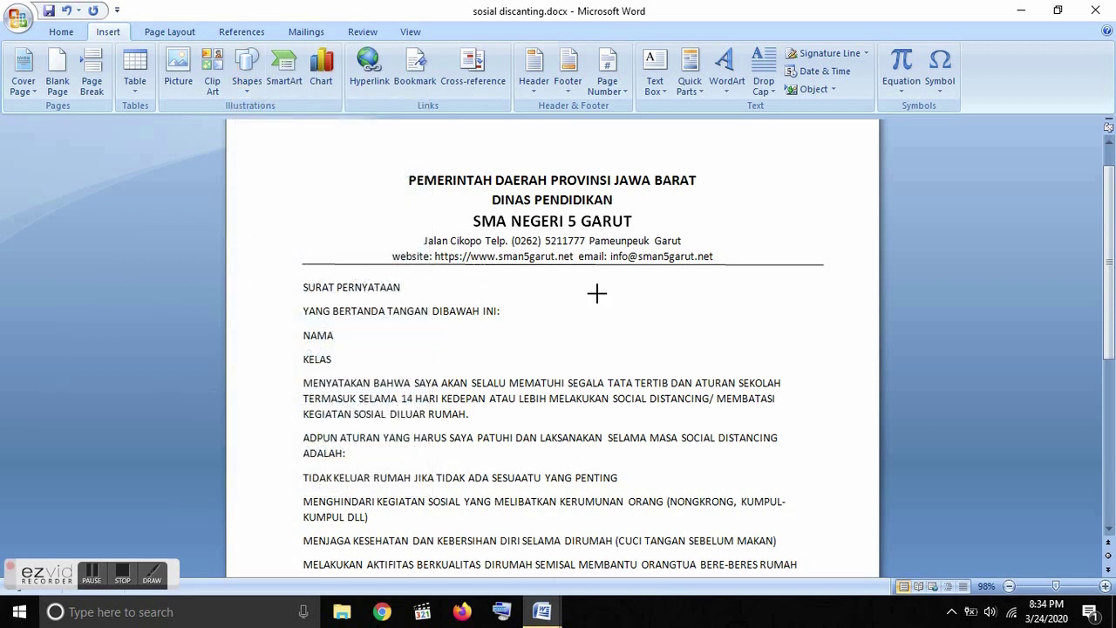
drag(660, 278, 824, 275)
drag(823, 275, 825, 276)
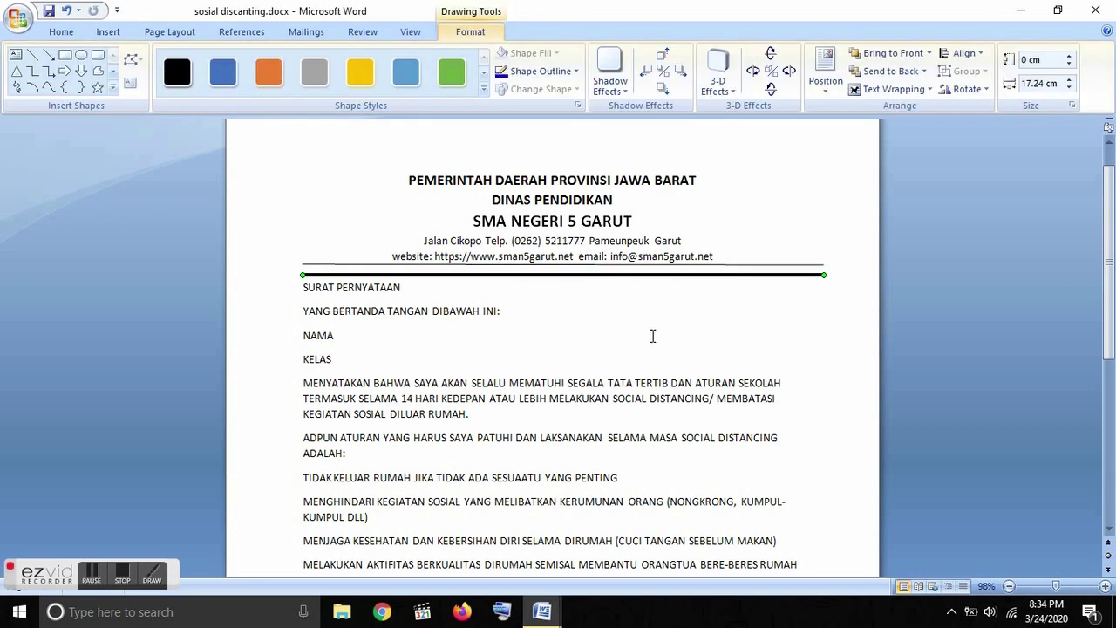
Delete the old thin line under the letterhead and move the new thick line up closer to the website and email line.
click(567, 264)
key(Delete)
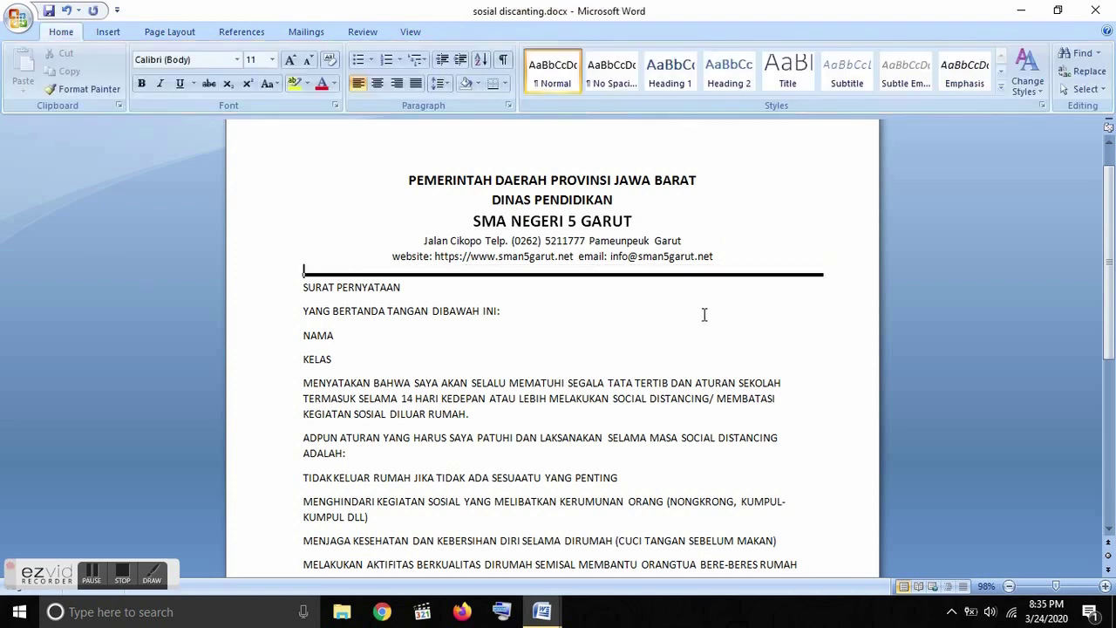
click(652, 275)
drag(652, 272, 646, 274)
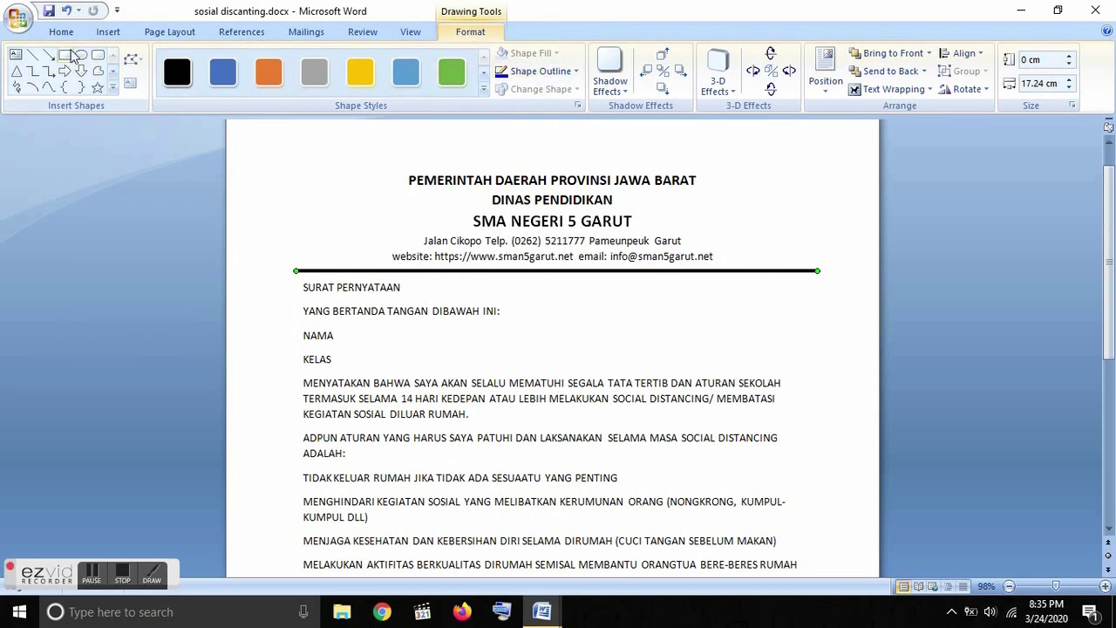
Set the weight of the letterhead line to 3 pt in its shape formatting settings.
click(108, 31)
click(480, 35)
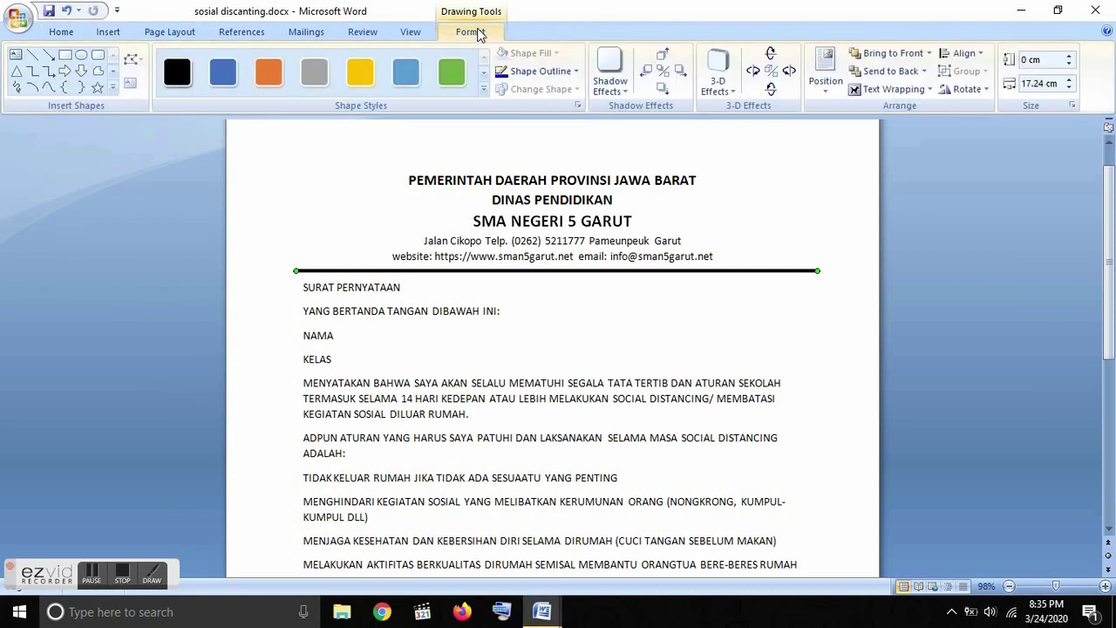
click(559, 77)
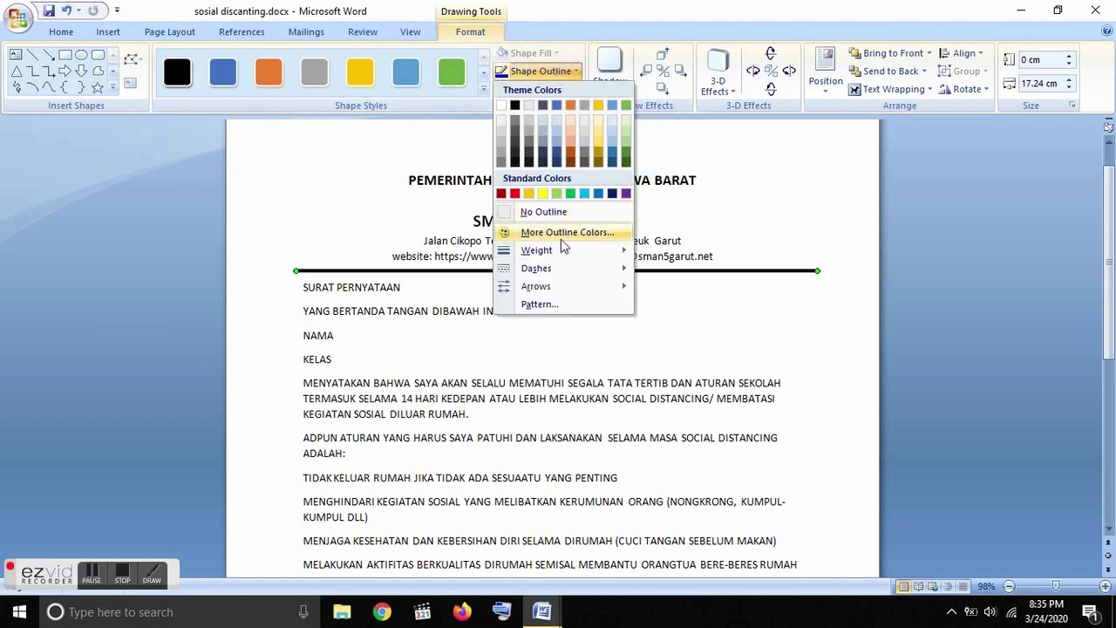
mouse_move(565, 260)
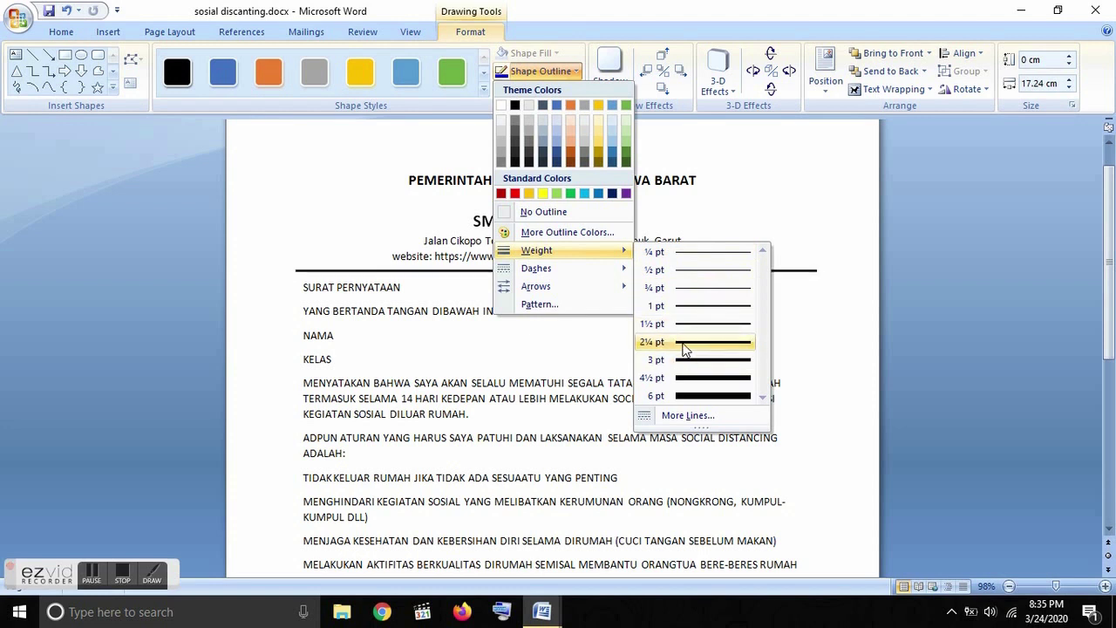
click(686, 417)
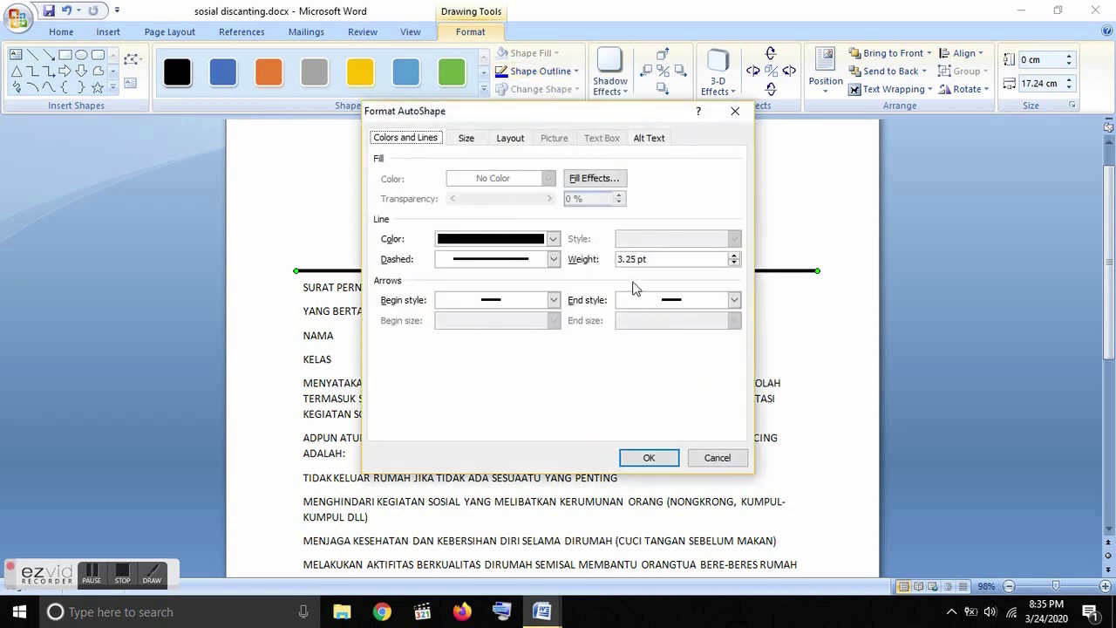
click(735, 263)
click(623, 259)
click(650, 459)
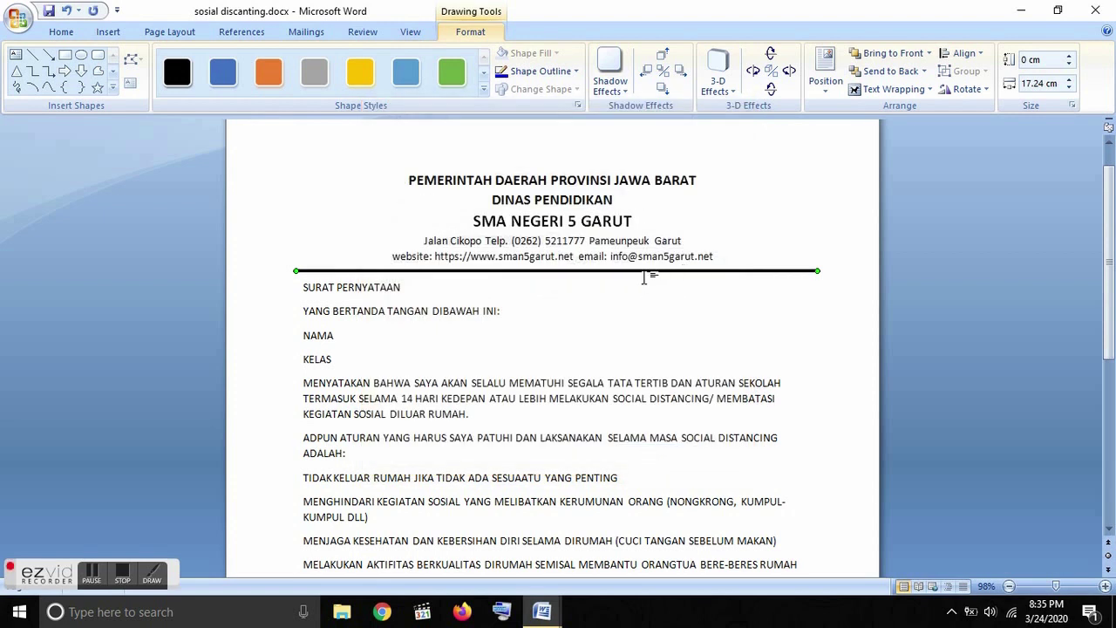
Set the outline weight of the letterhead line to 1½ pt and deselect it.
click(538, 71)
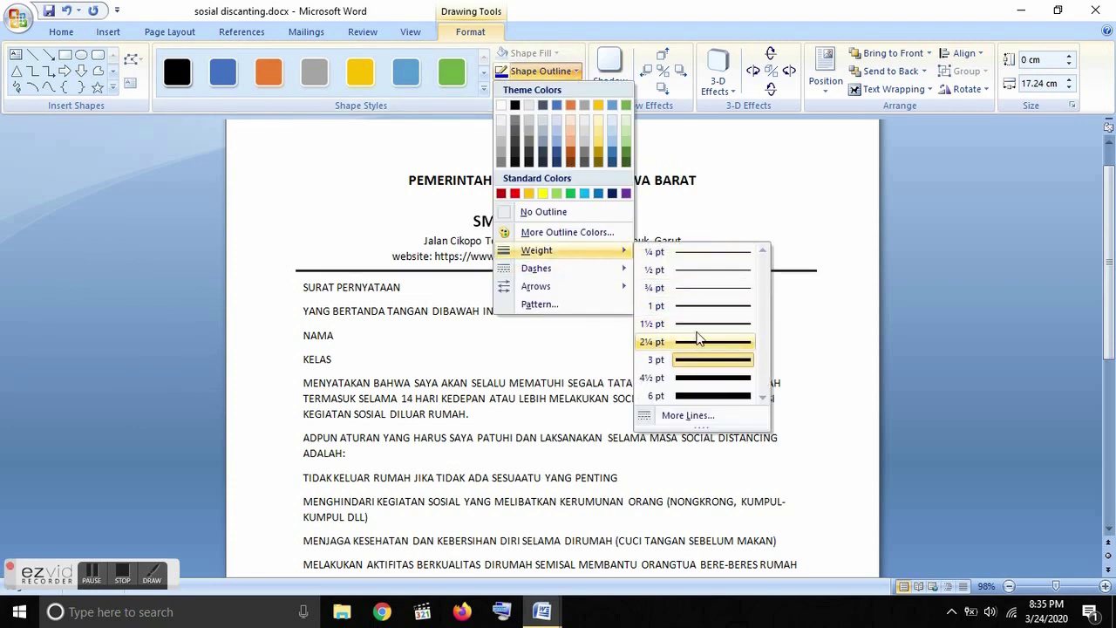
click(703, 325)
click(735, 301)
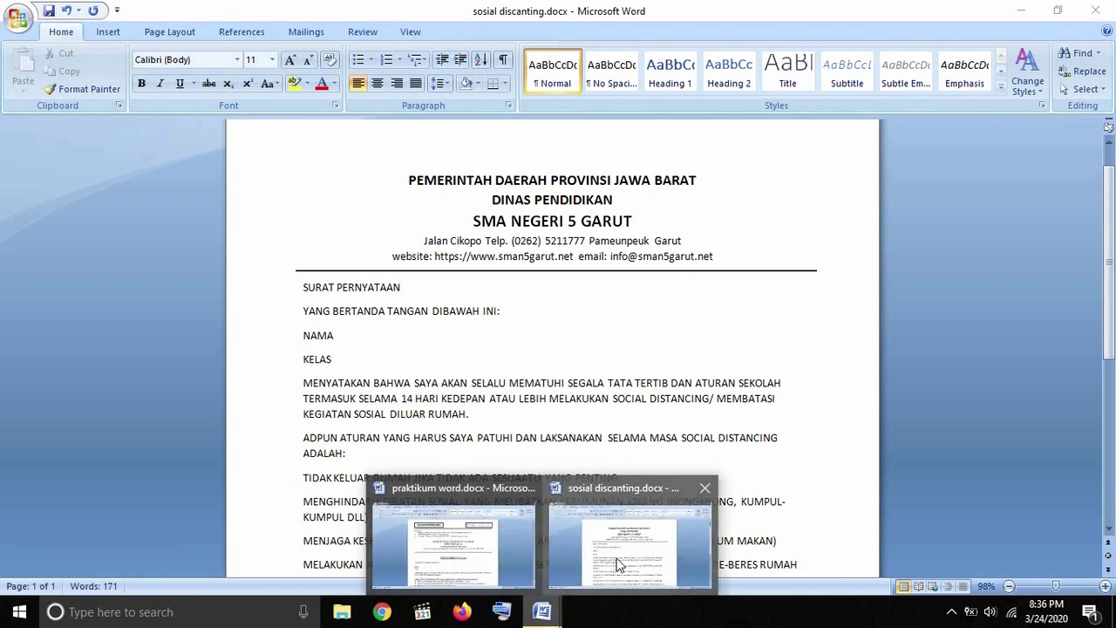
Check the title in the sample letter in praktikum word.docx and center the SURAT PERNYATAAN title in sosial discanting.docx to match.
click(497, 567)
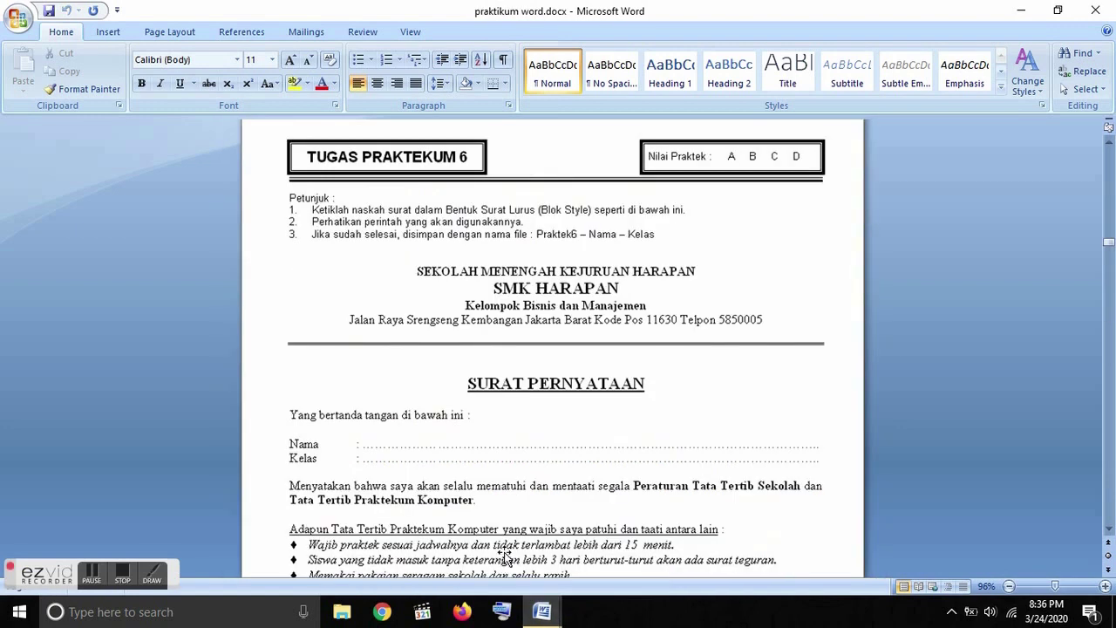
scroll(542, 395, down, 2)
scroll(543, 390, down, 1)
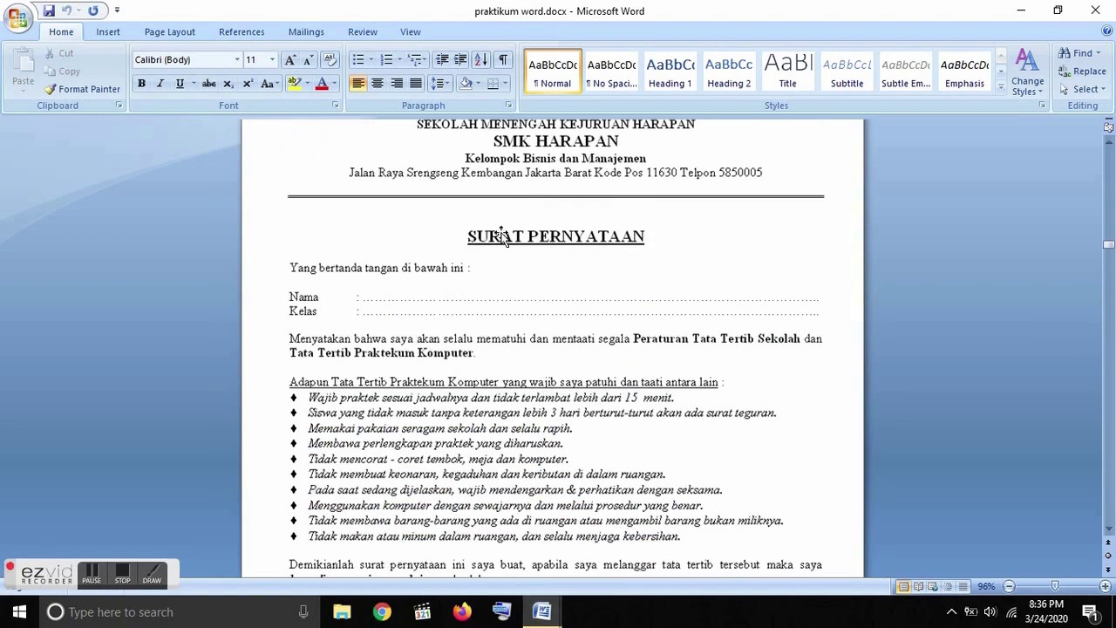
scroll(515, 237, up, 1)
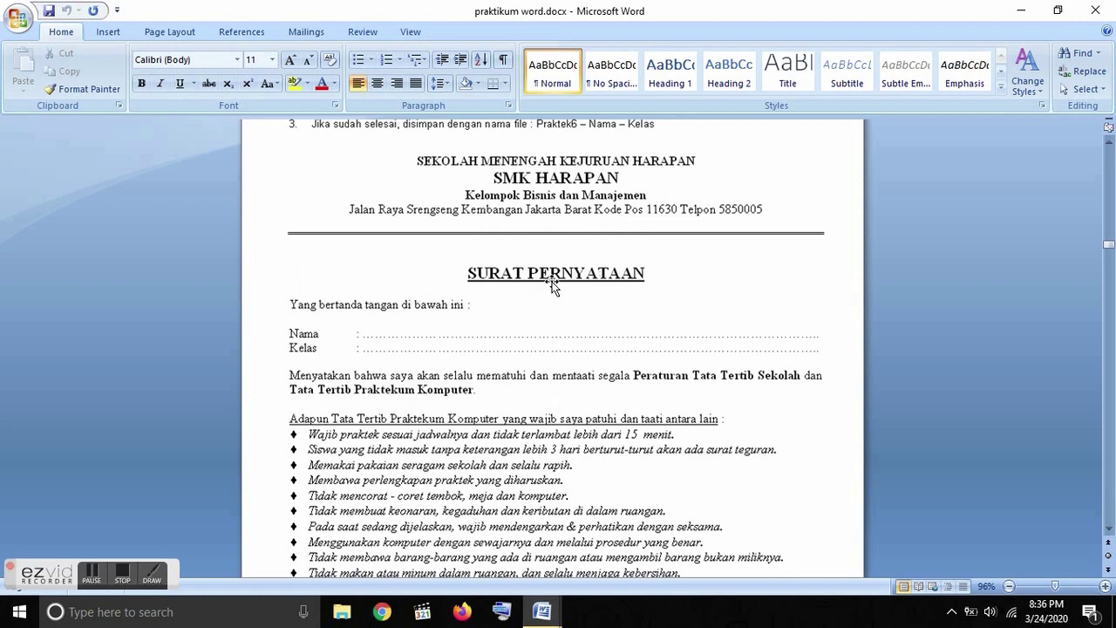
mouse_move(538, 615)
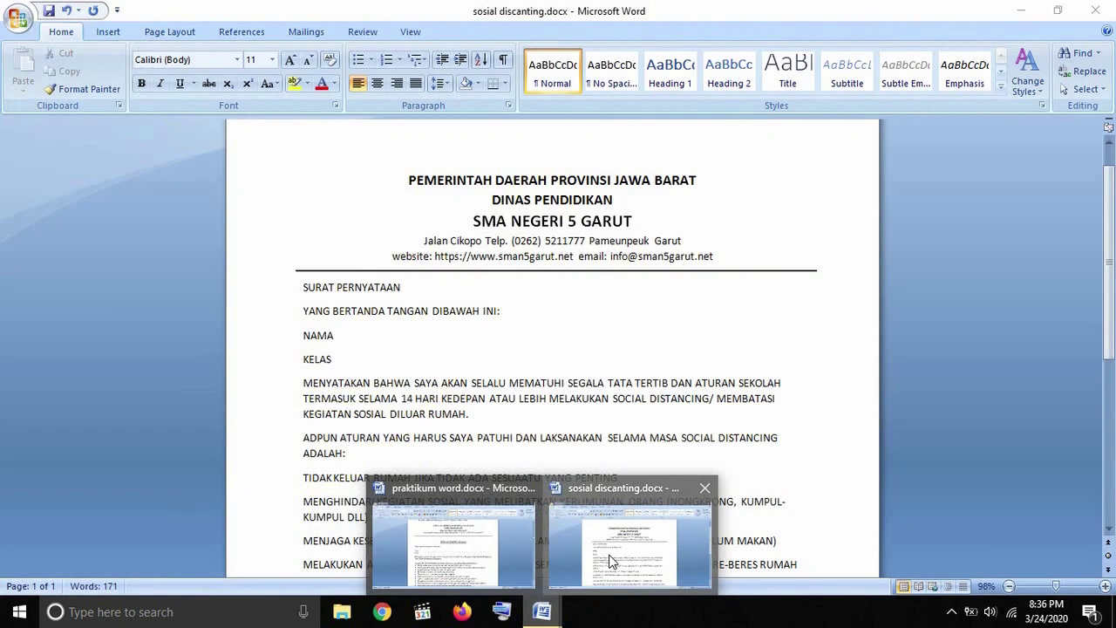
click(610, 562)
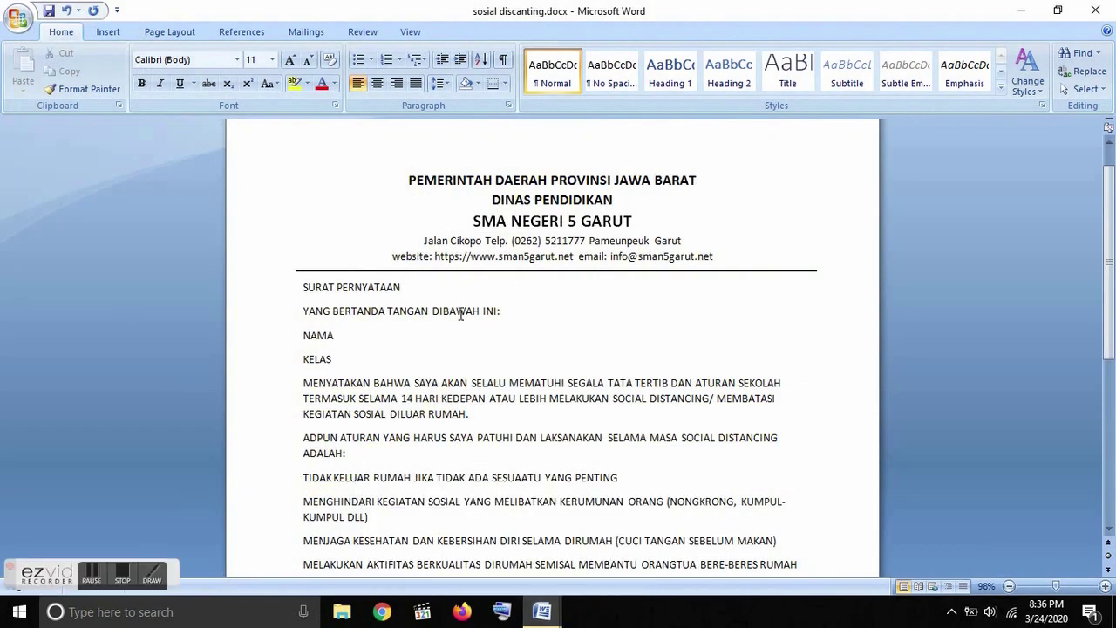
drag(409, 289, 299, 289)
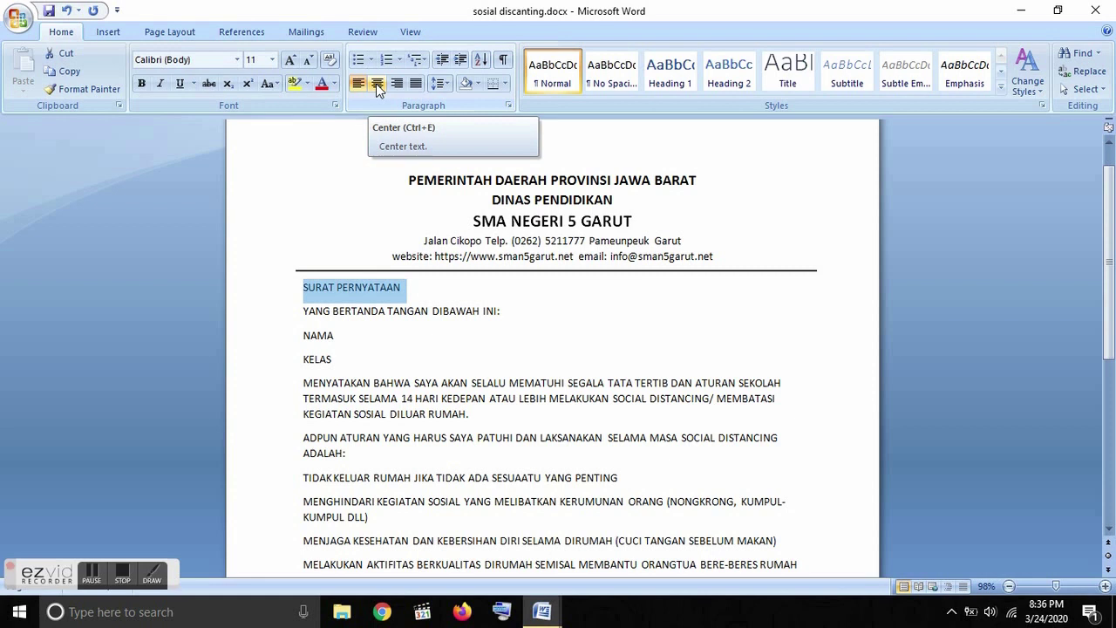
click(378, 83)
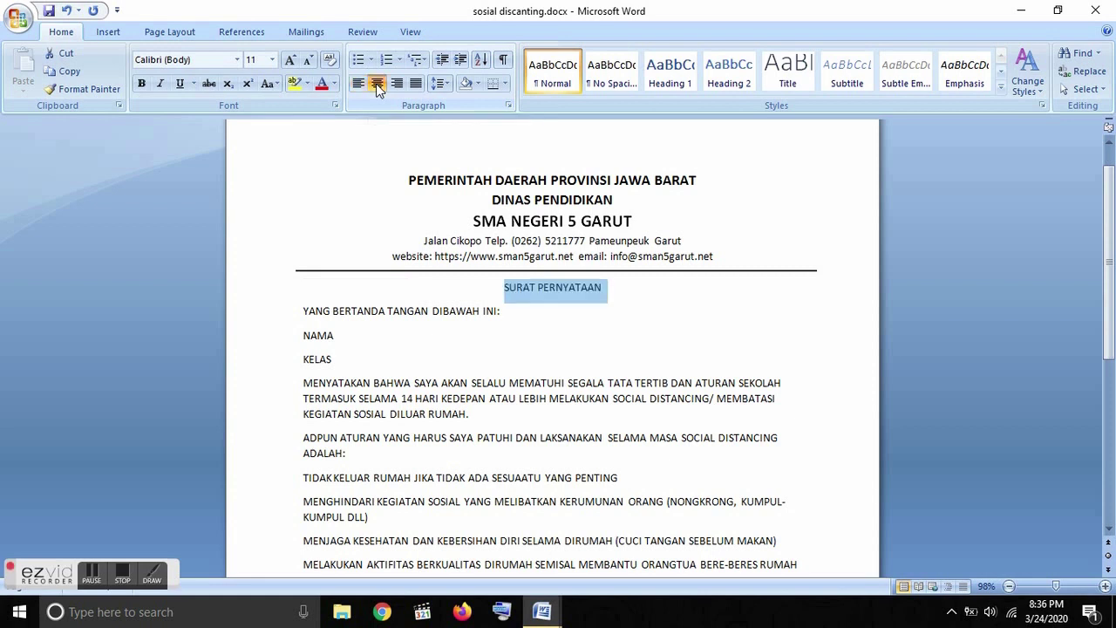
Format the SURAT PERNYATAAN title as bold and underlined at font size 12.
mouse_move(542, 611)
click(500, 563)
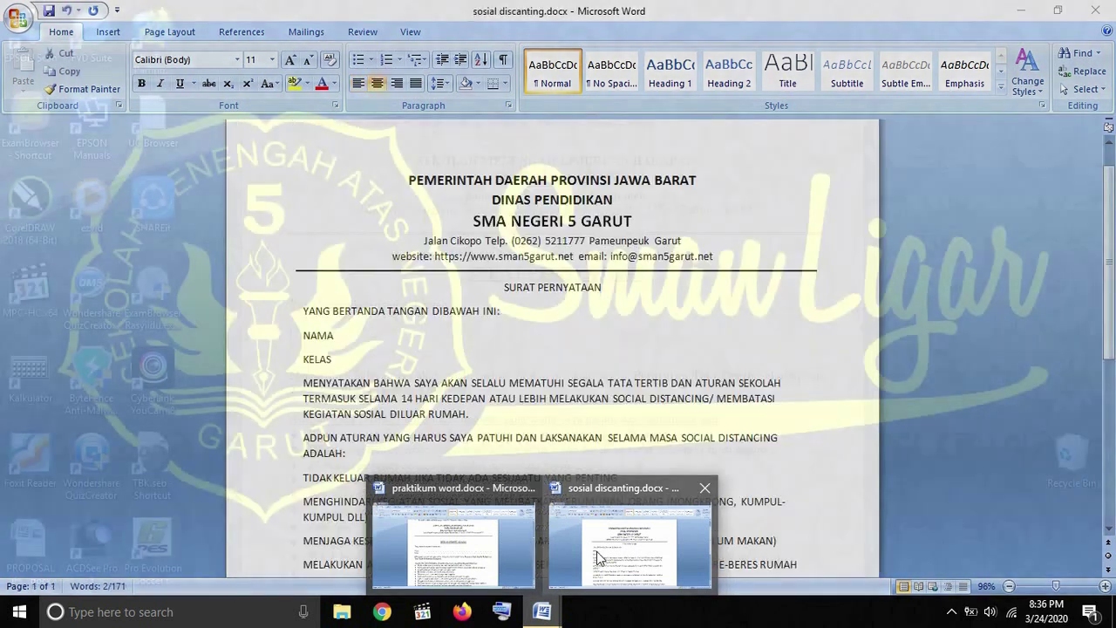
click(597, 551)
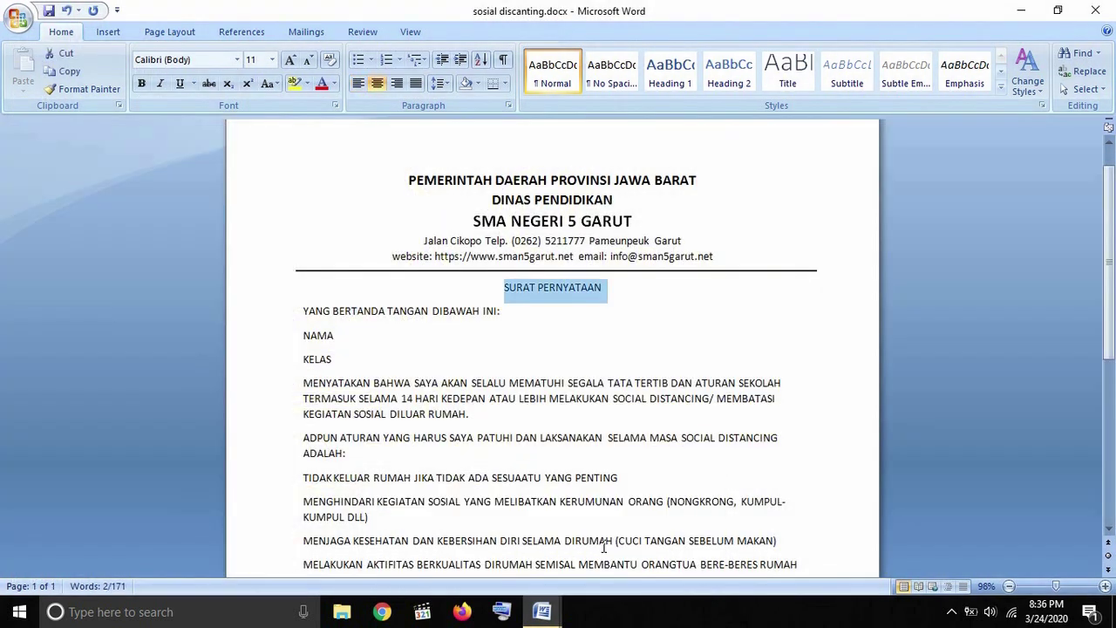
click(140, 84)
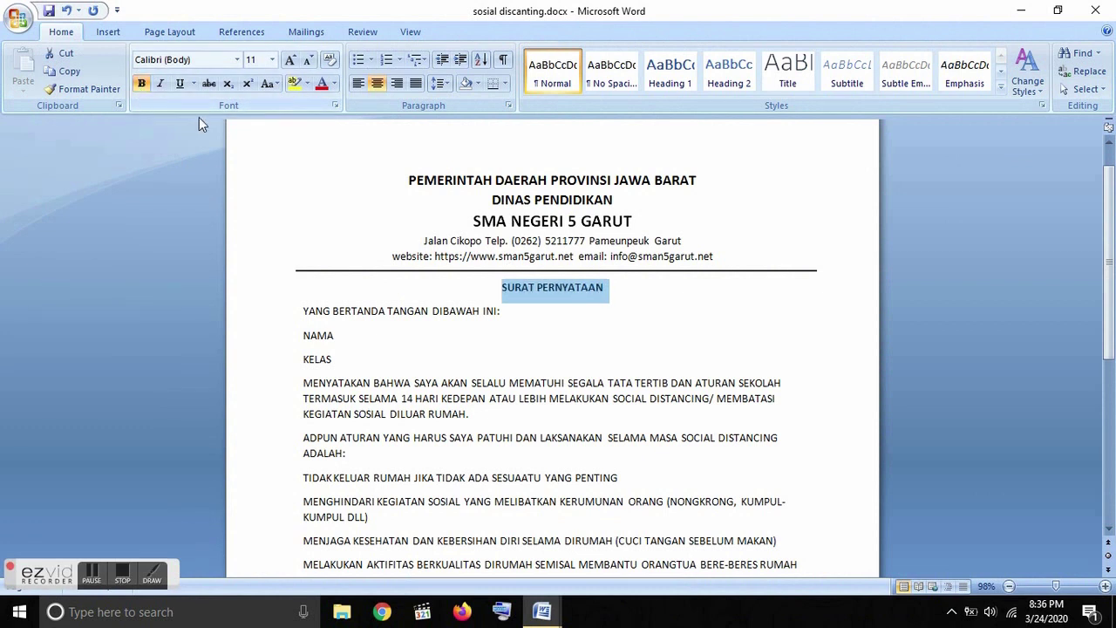
click(290, 59)
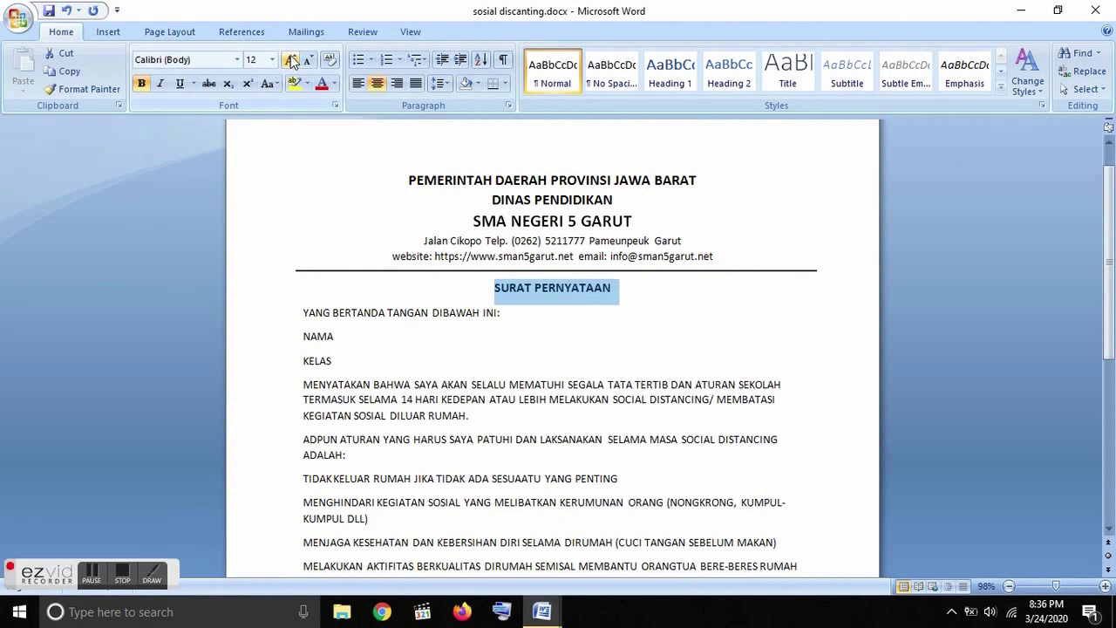
click(180, 85)
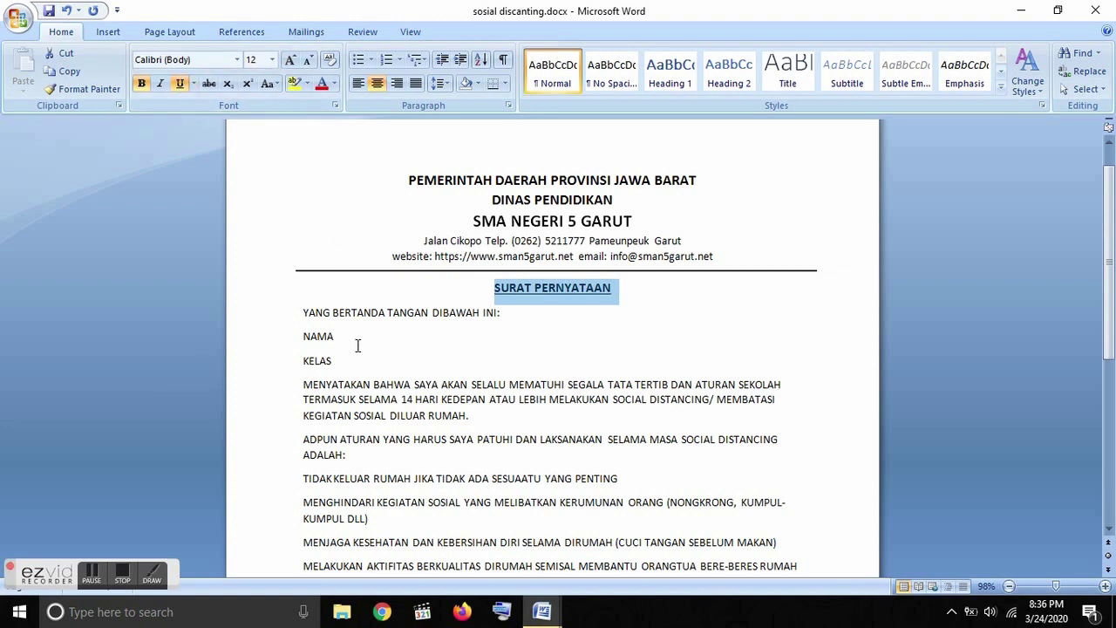
Change the line YANG BERTANDA TANGAN DIBAWAH INI: to lowercase with only its first word capitalized.
drag(305, 316, 506, 312)
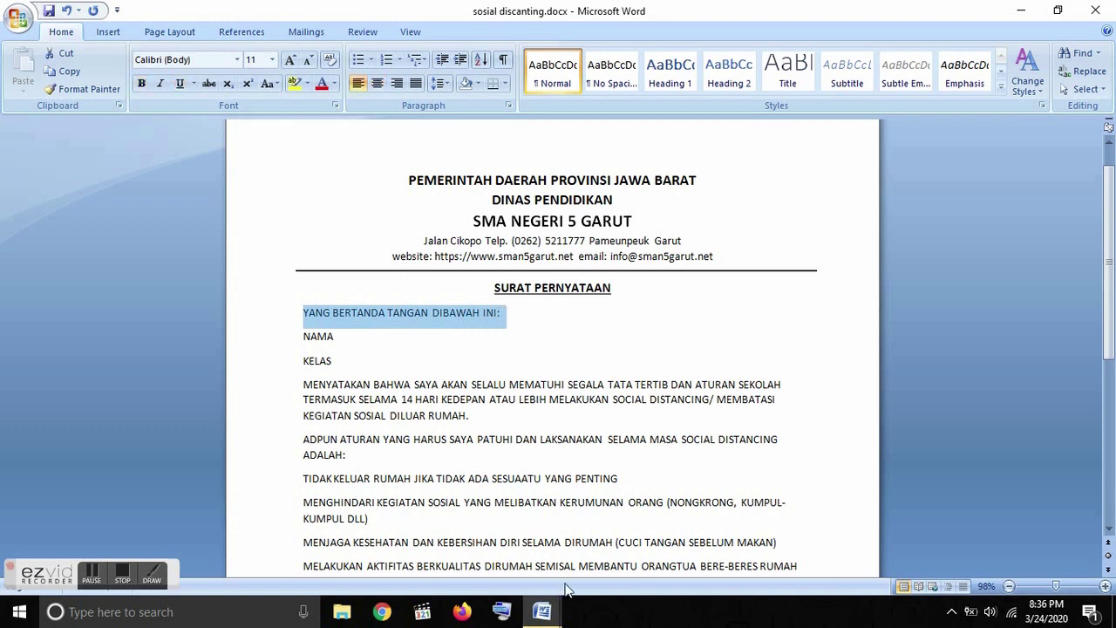
click(269, 84)
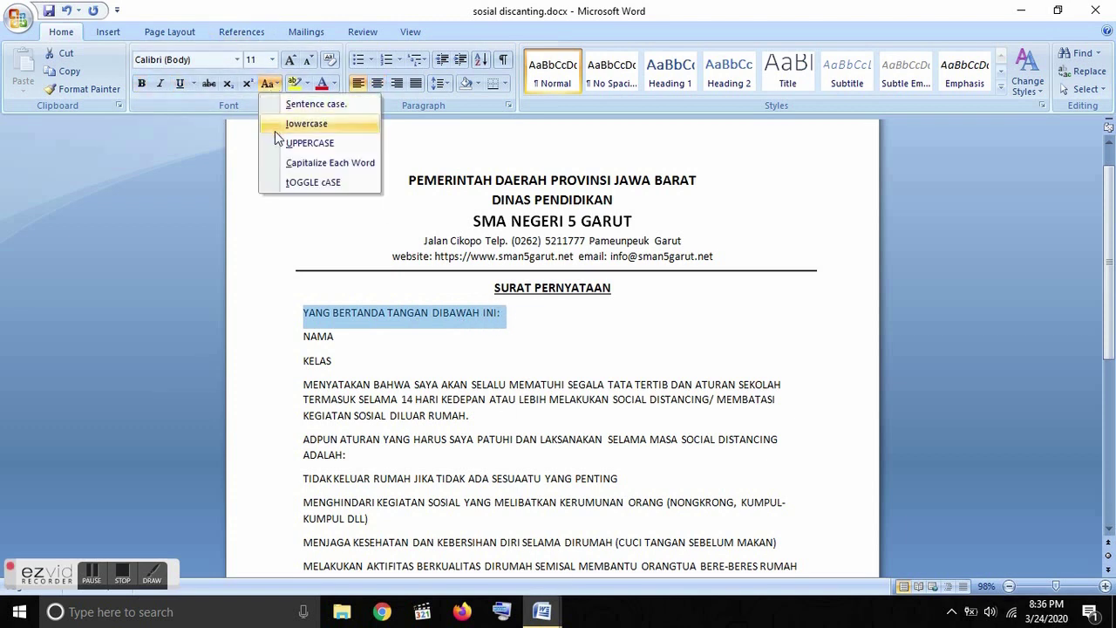
click(288, 163)
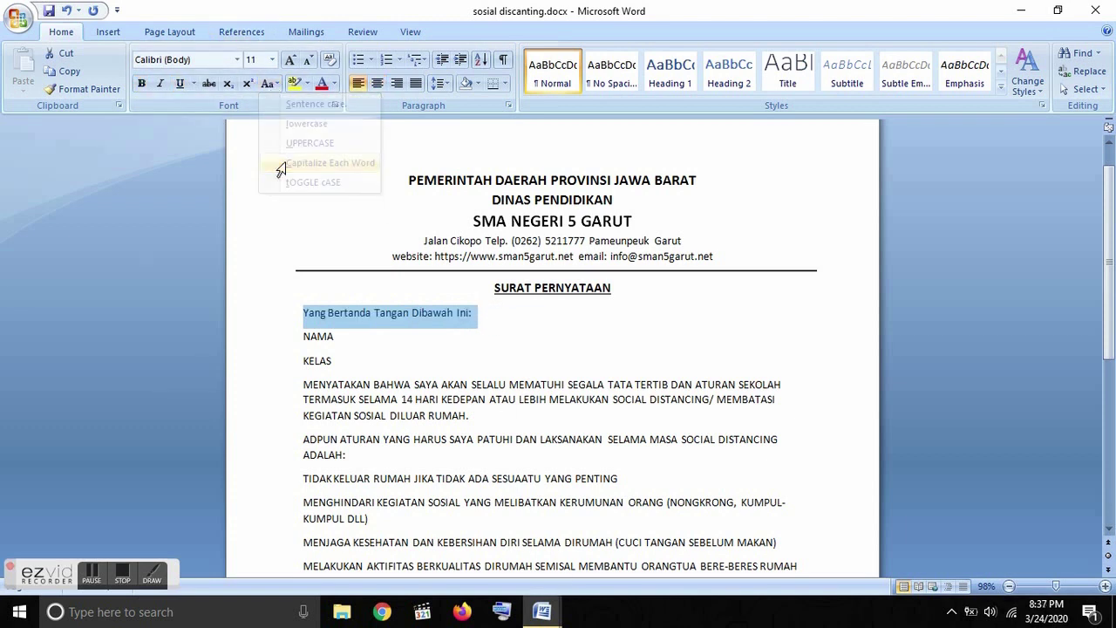
click(276, 85)
click(290, 125)
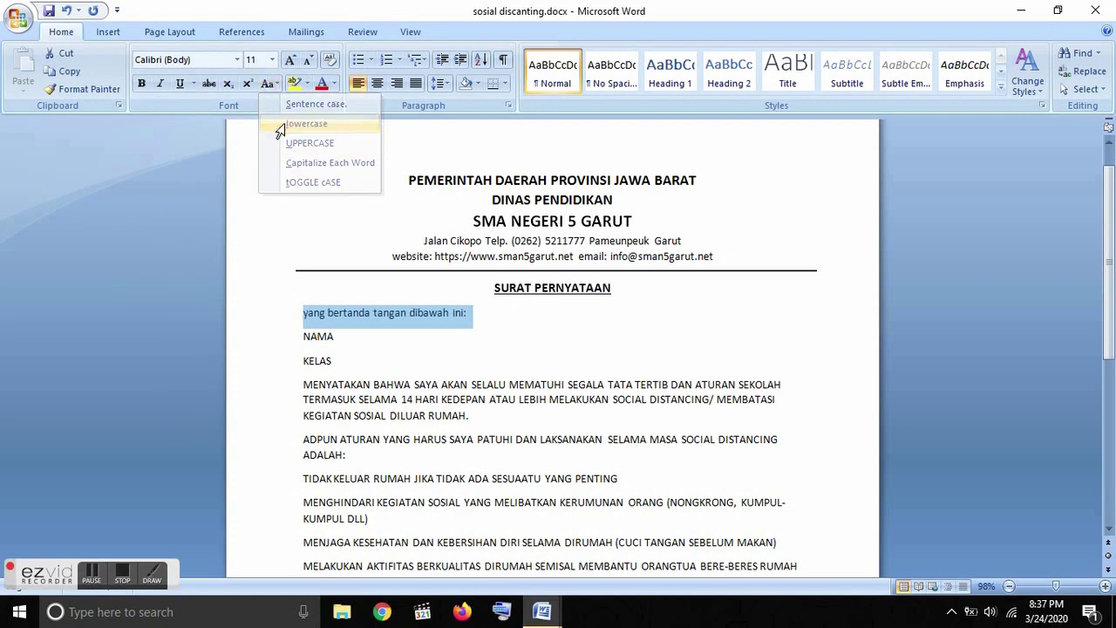
drag(325, 313, 291, 312)
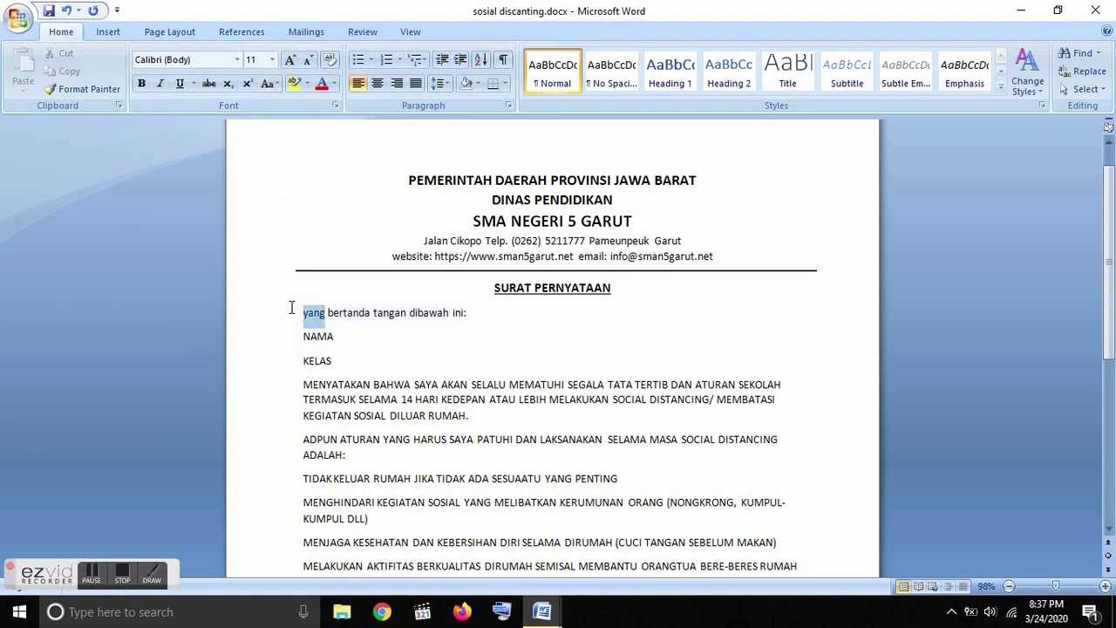
click(273, 85)
click(288, 160)
click(442, 345)
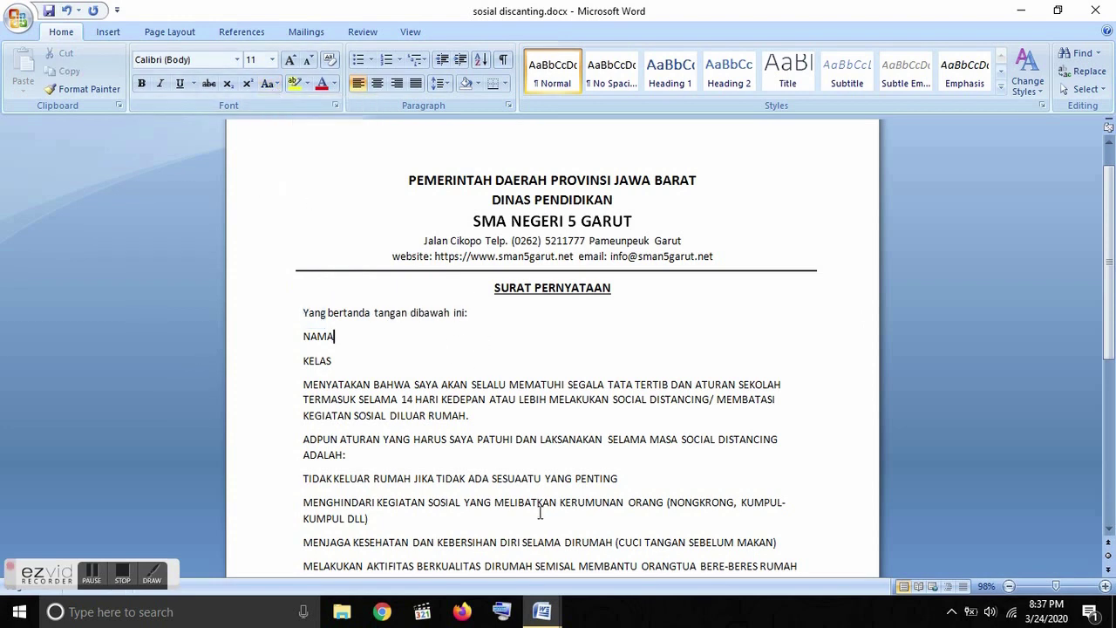
Check the Nama and Kelas lines in praktikum word.docx, with the ruler shown and a left tab stop placed at about 2.75 cm, and return to sosial discanting.docx.
mouse_move(544, 610)
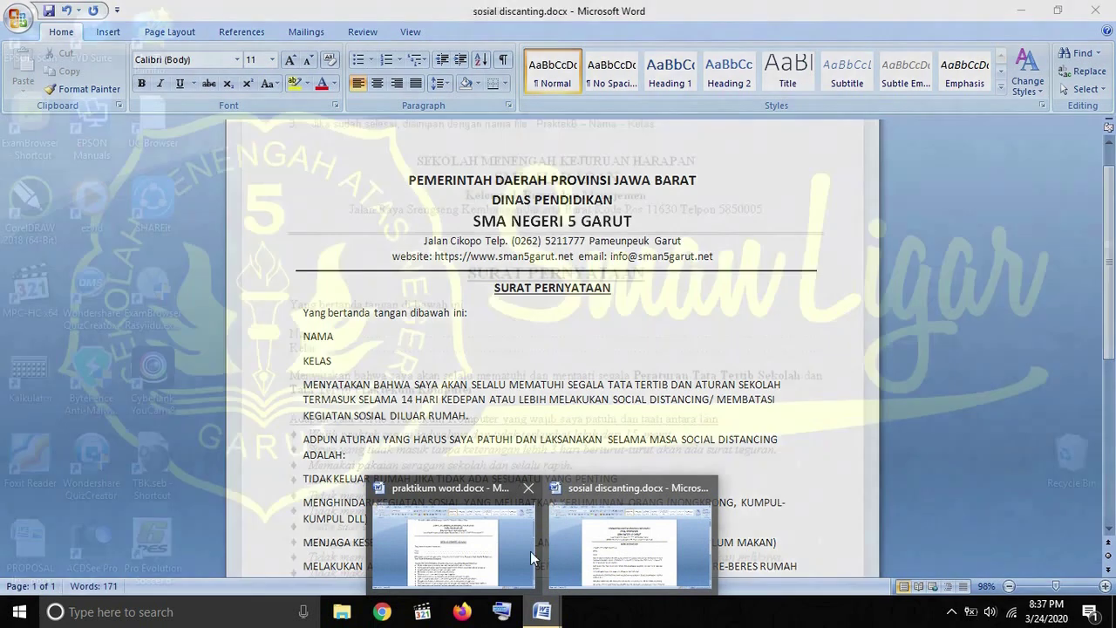
mouse_move(516, 556)
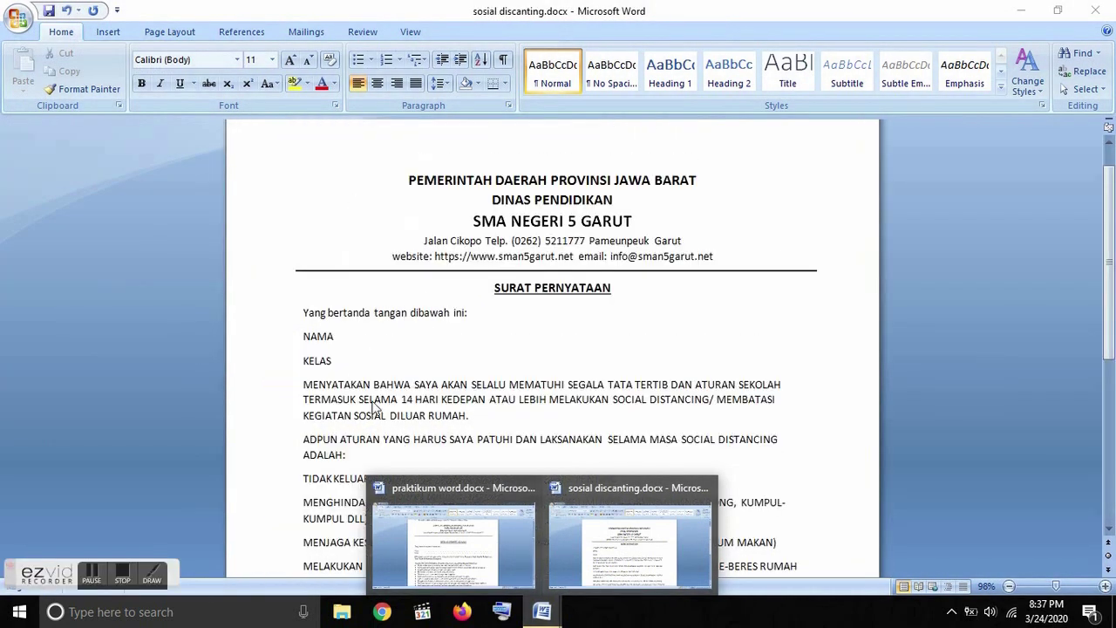
click(480, 557)
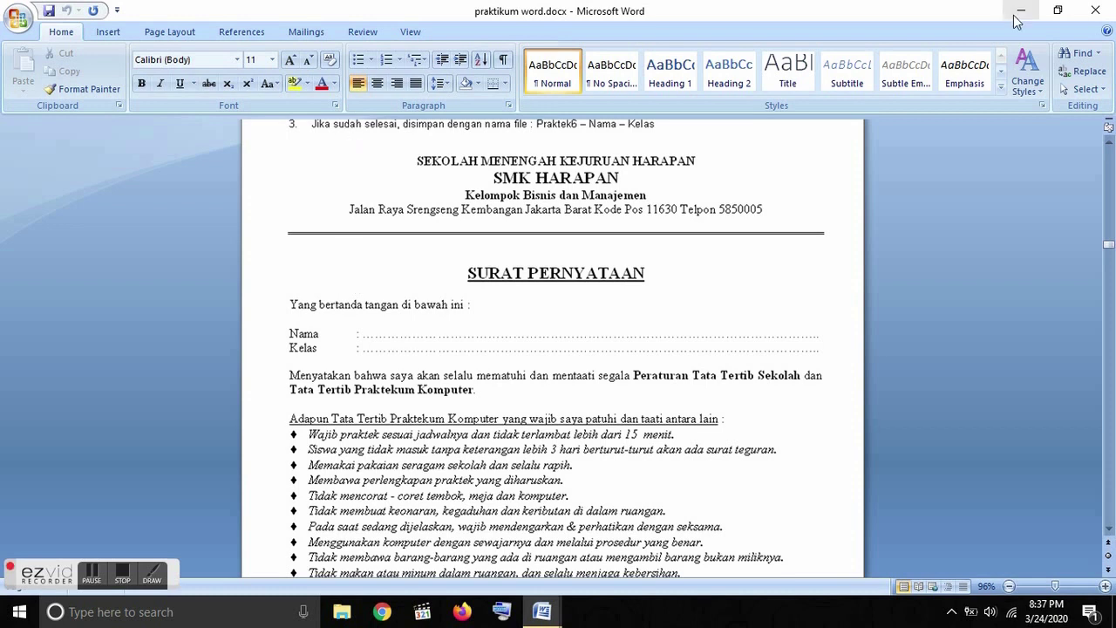
click(1109, 128)
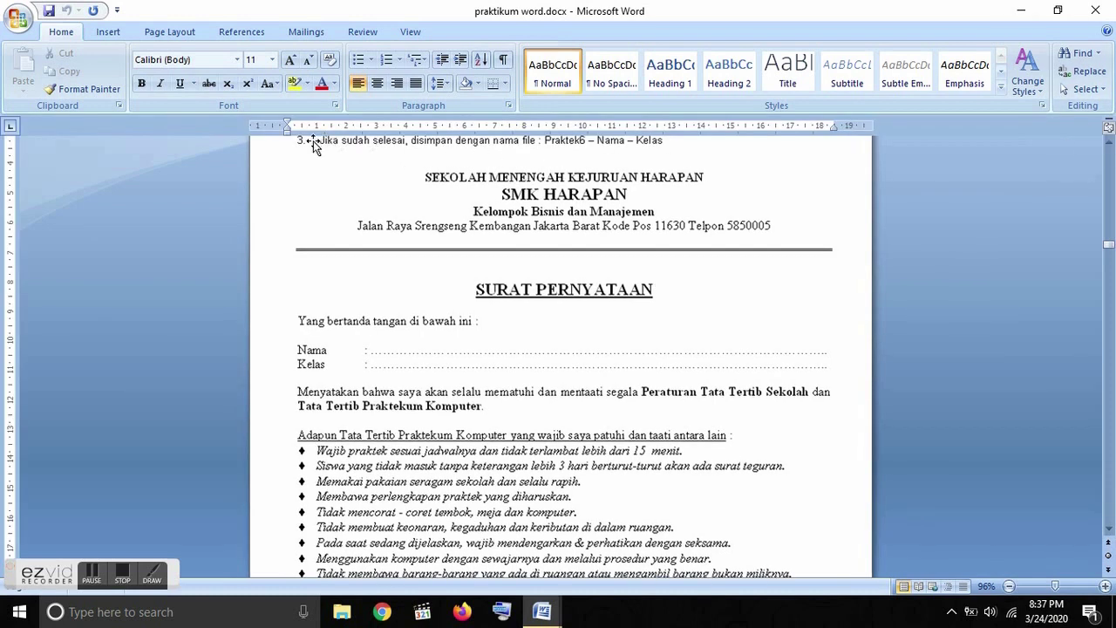
click(353, 128)
drag(369, 124, 369, 132)
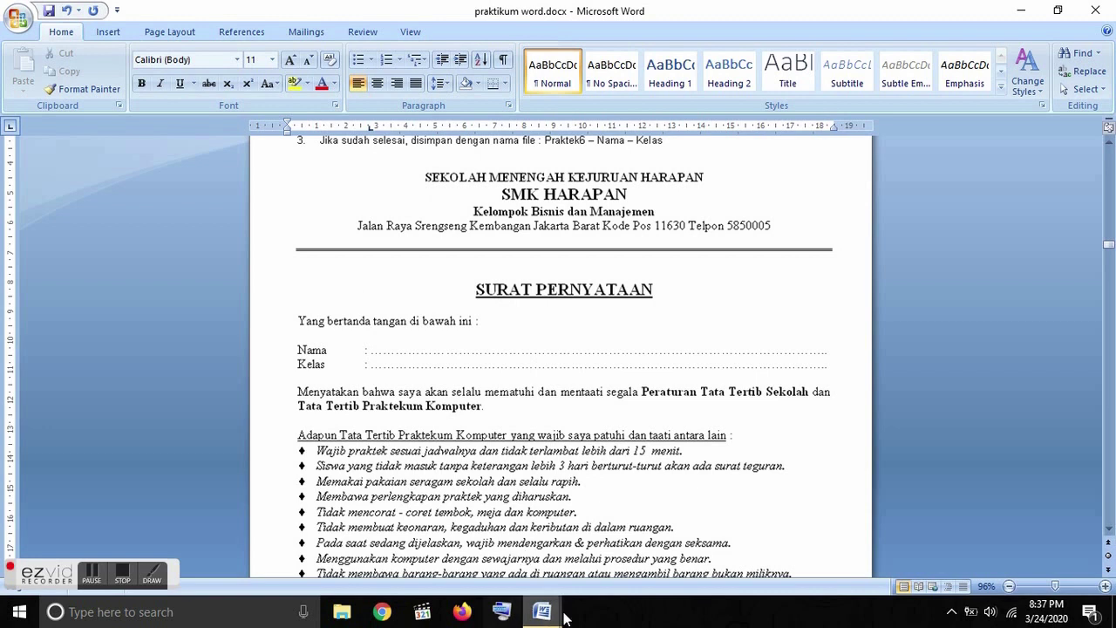
mouse_move(542, 612)
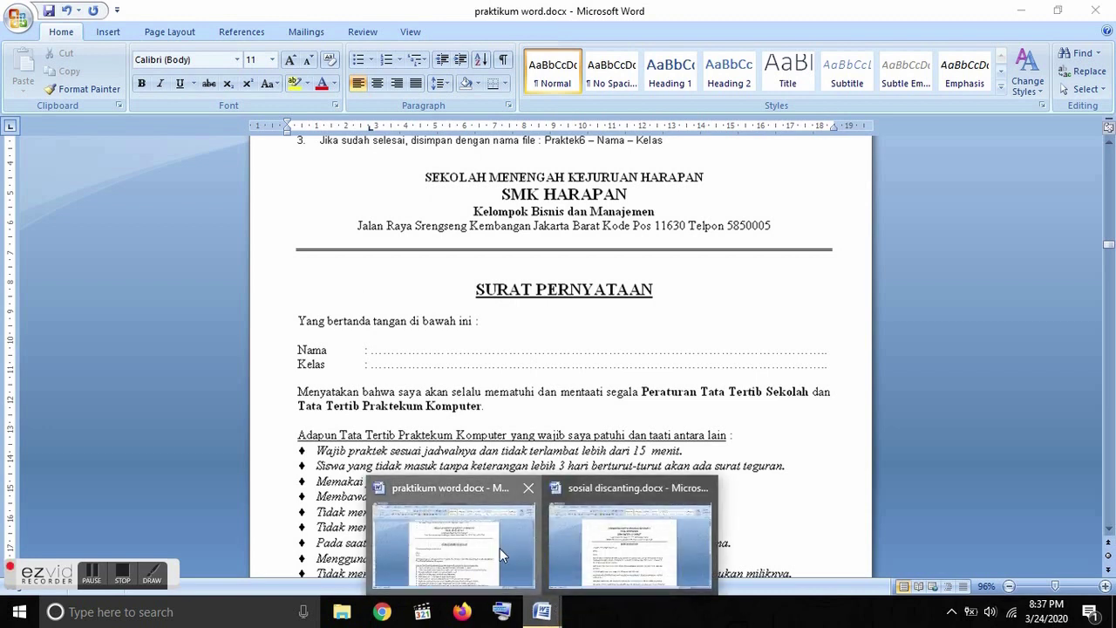
click(648, 572)
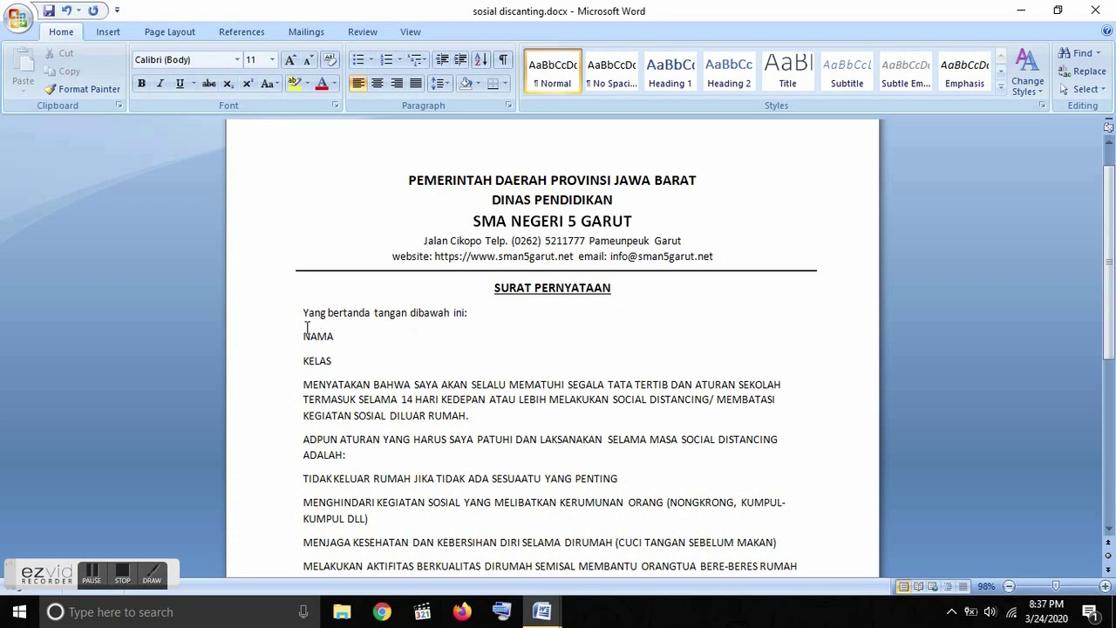
Change the NAMA and KELAS lines to Capitalize Each Word.
drag(304, 335, 337, 362)
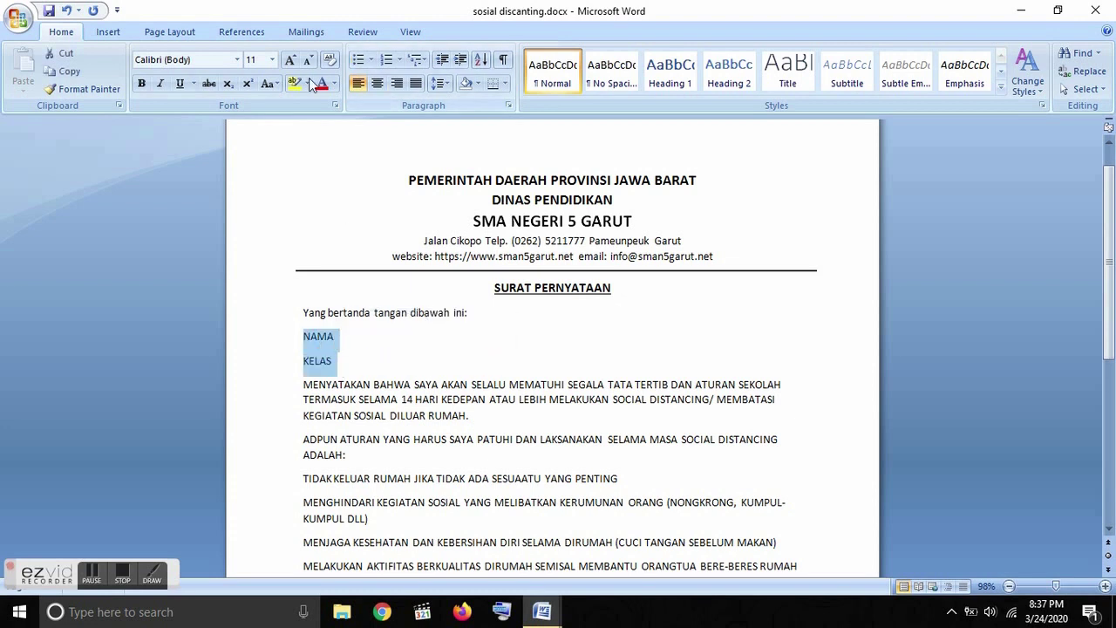
click(266, 83)
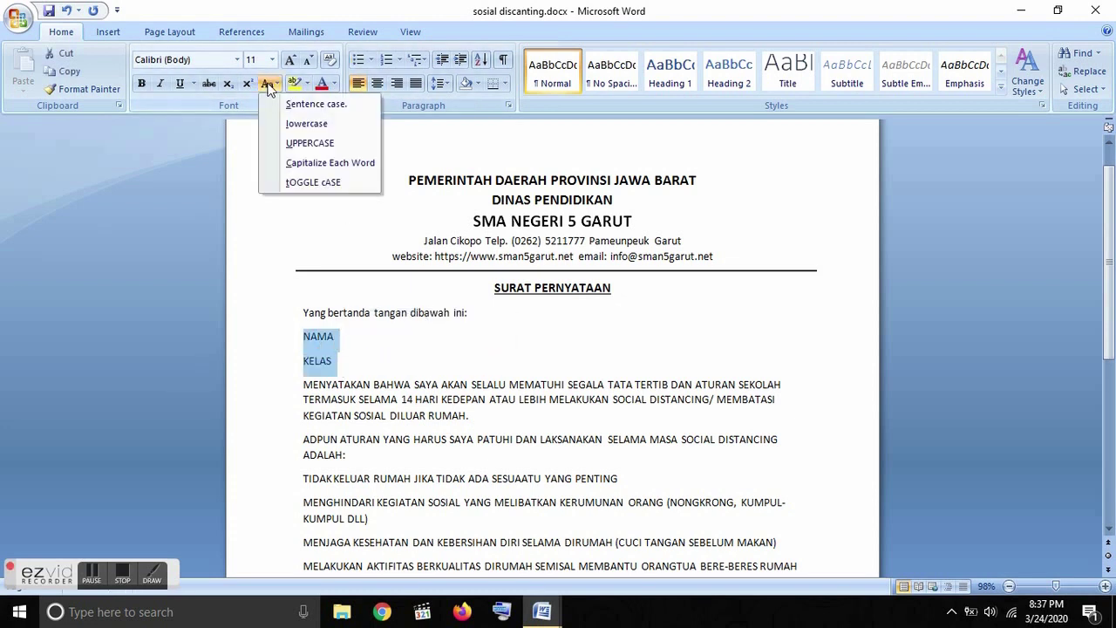
click(307, 165)
click(349, 339)
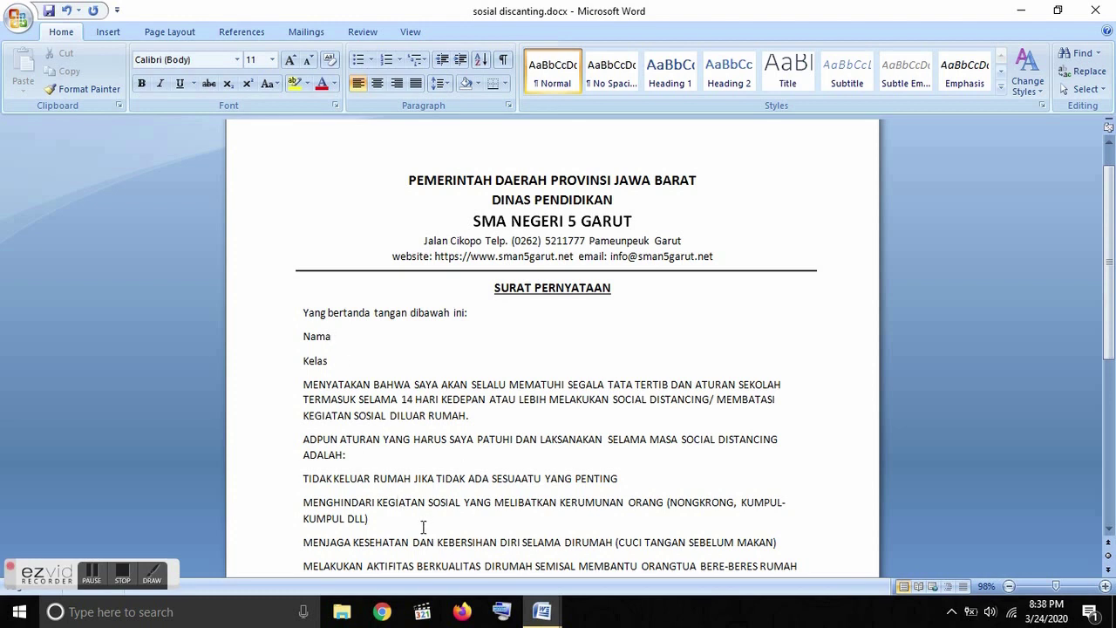
With the on-screen keyboard displayed, add a tab space and a colon after Nama and after Kelas so that the colons align.
click(509, 617)
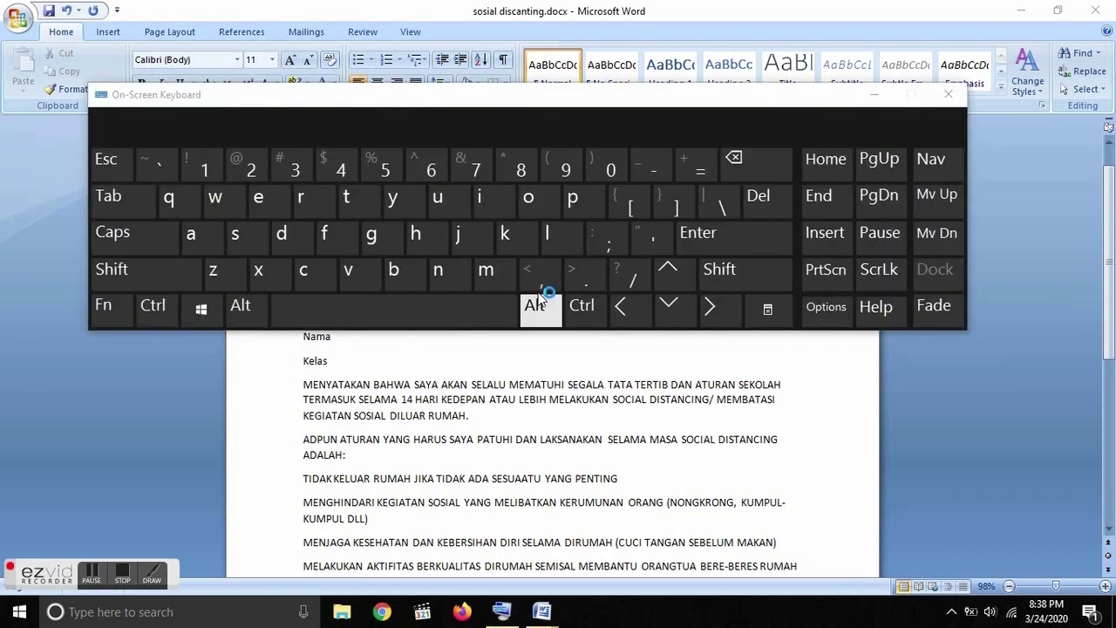
drag(487, 102, 494, 61)
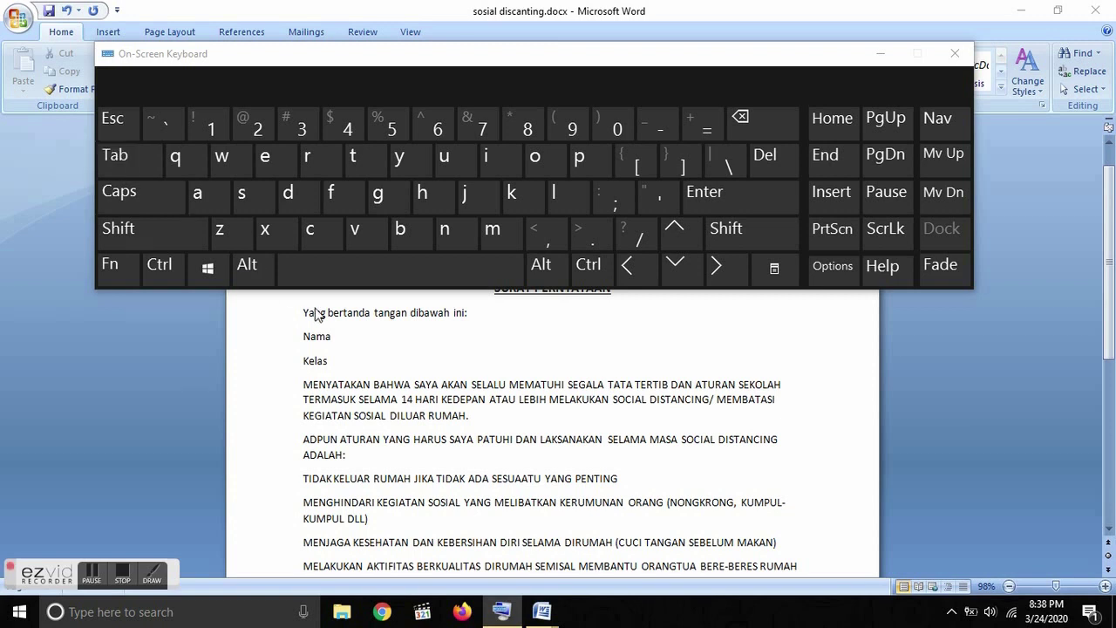
click(334, 342)
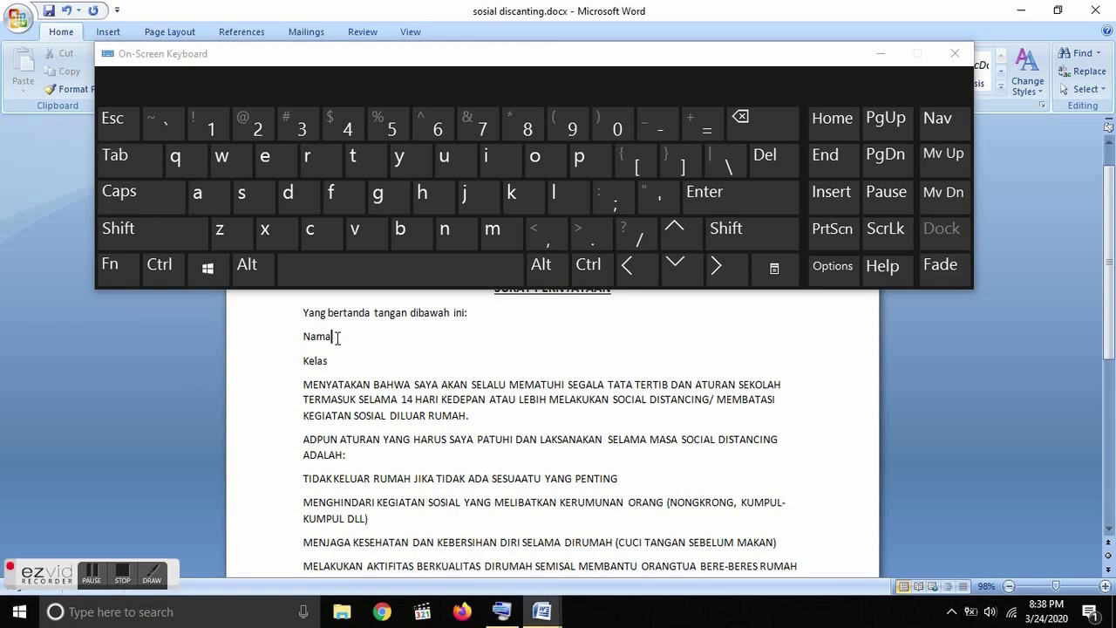
click(137, 170)
text(:)
click(129, 166)
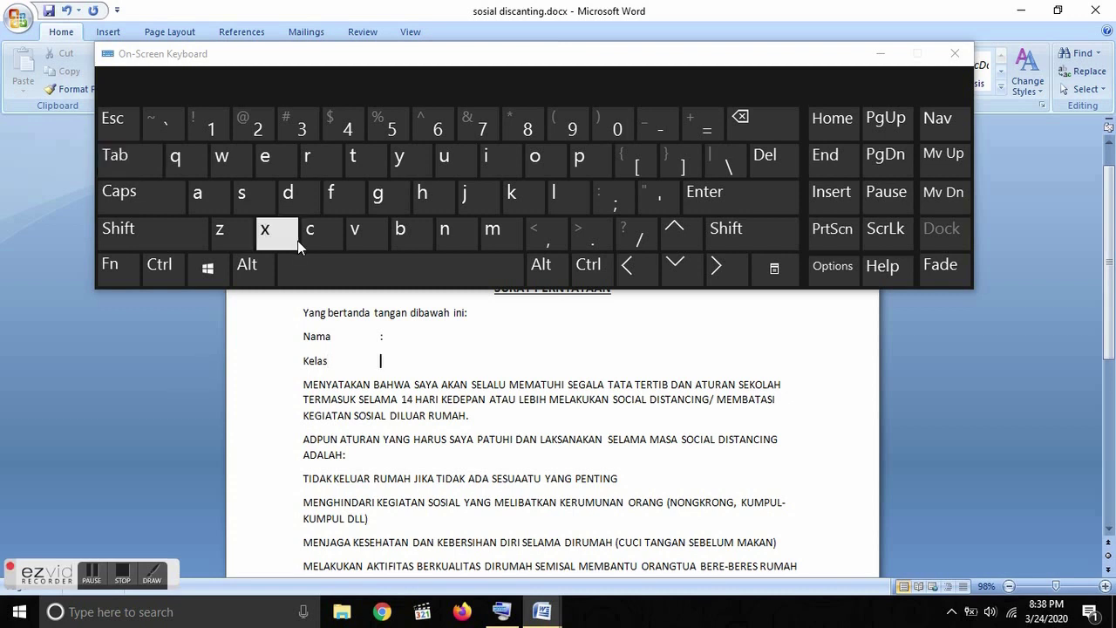
key(shift)
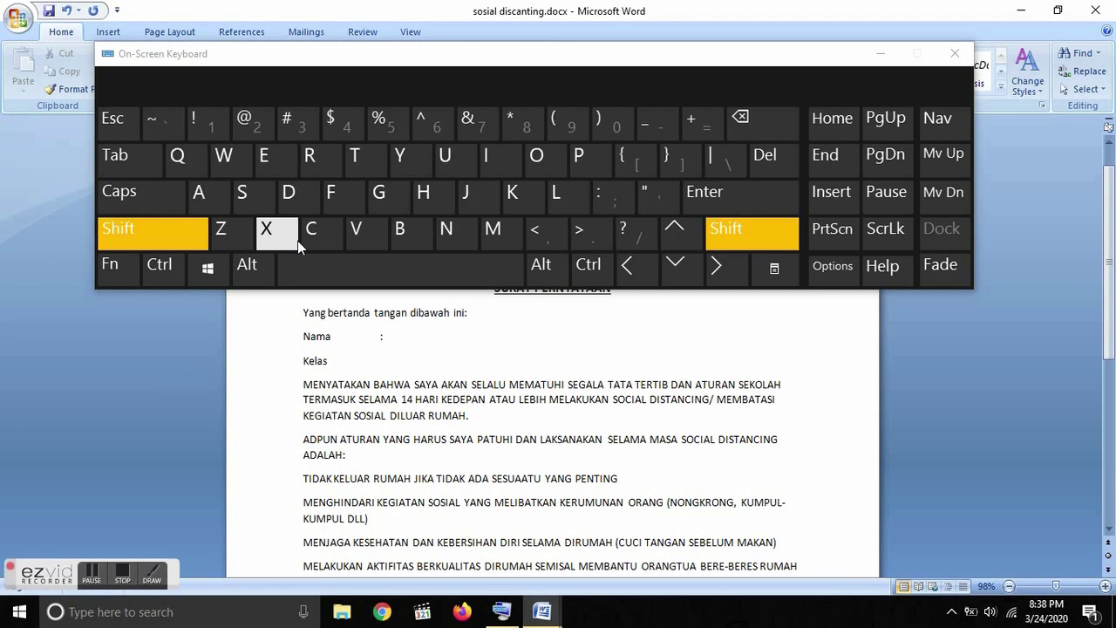
text(:)
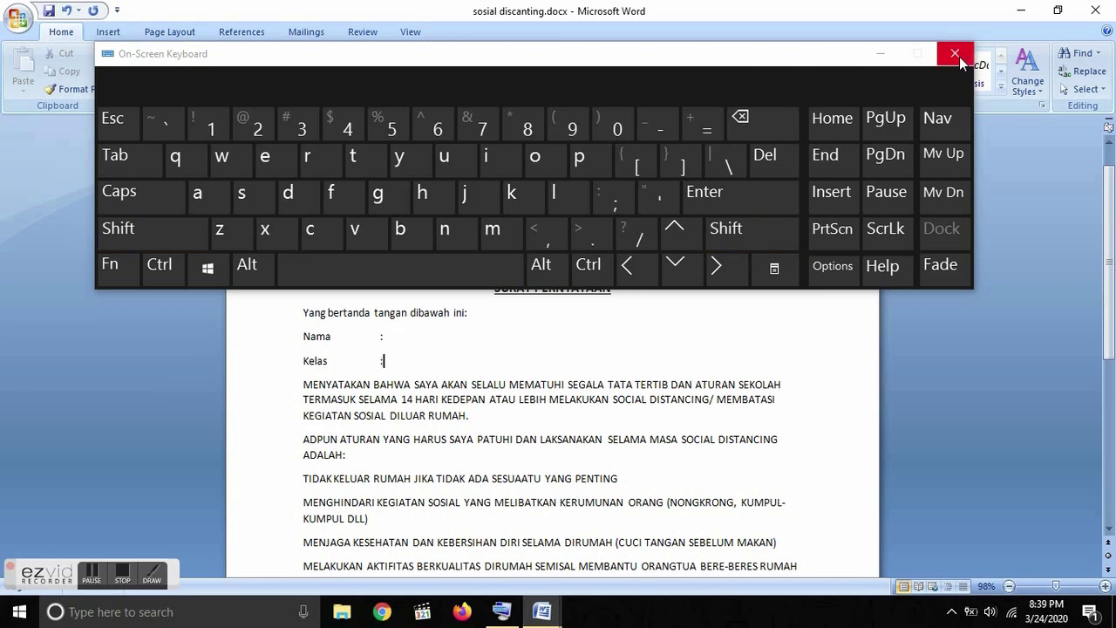
Close the on-screen keyboard and, with the ruler shown, set a left tab stop at about 2.5 cm on the Kelas line.
drag(704, 62, 689, 149)
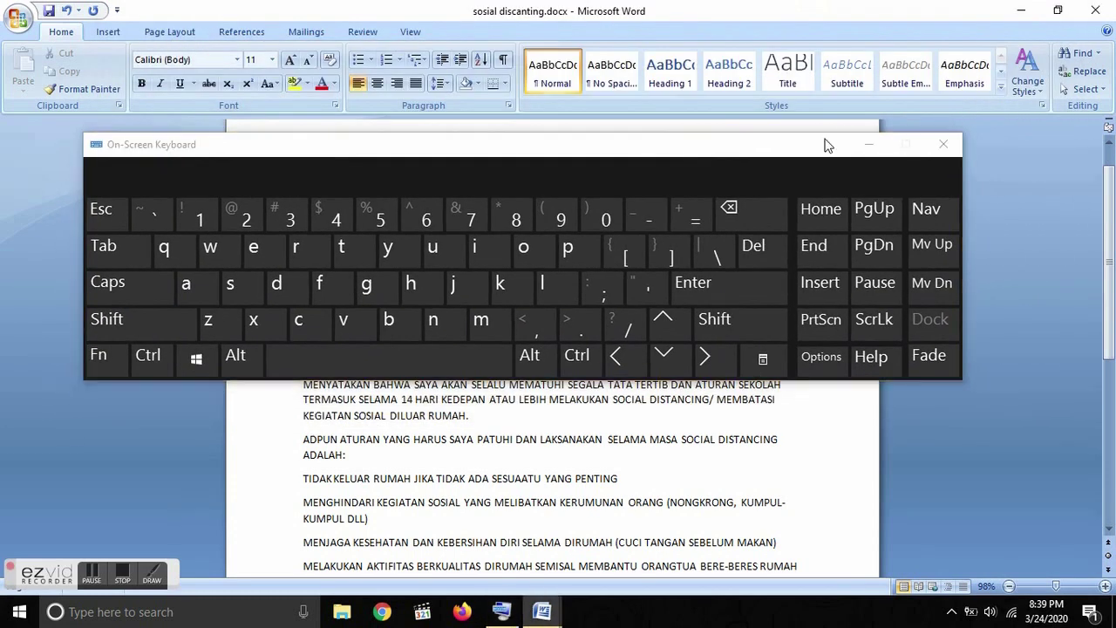
click(944, 144)
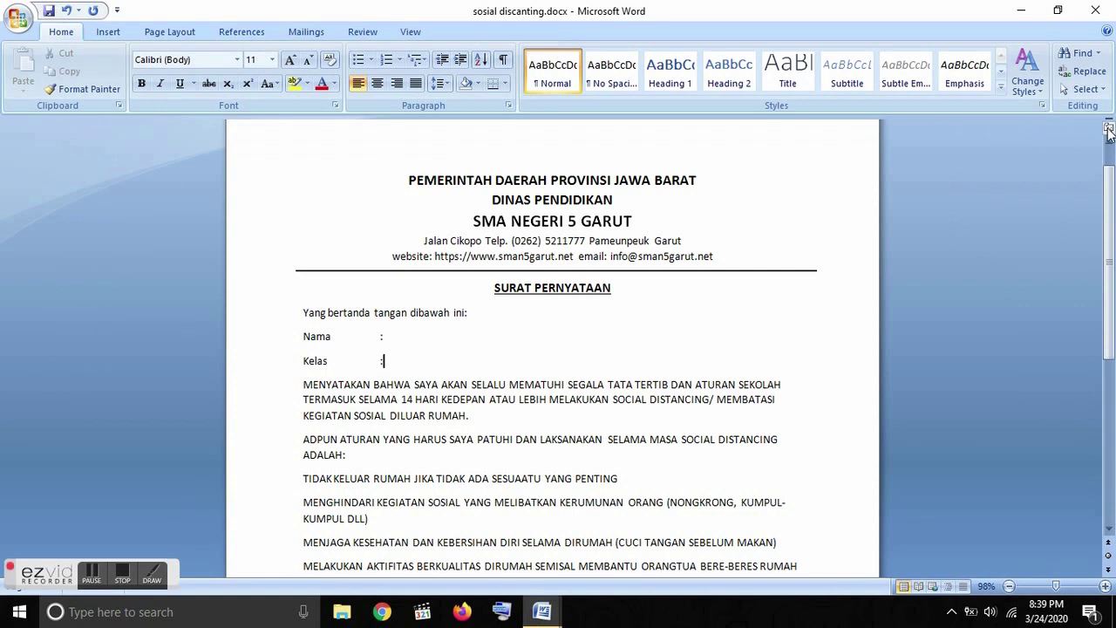
mouse_move(802, 139)
mouse_move(386, 129)
mouse_down()
mouse_move(401, 131)
mouse_move(390, 128)
mouse_up()
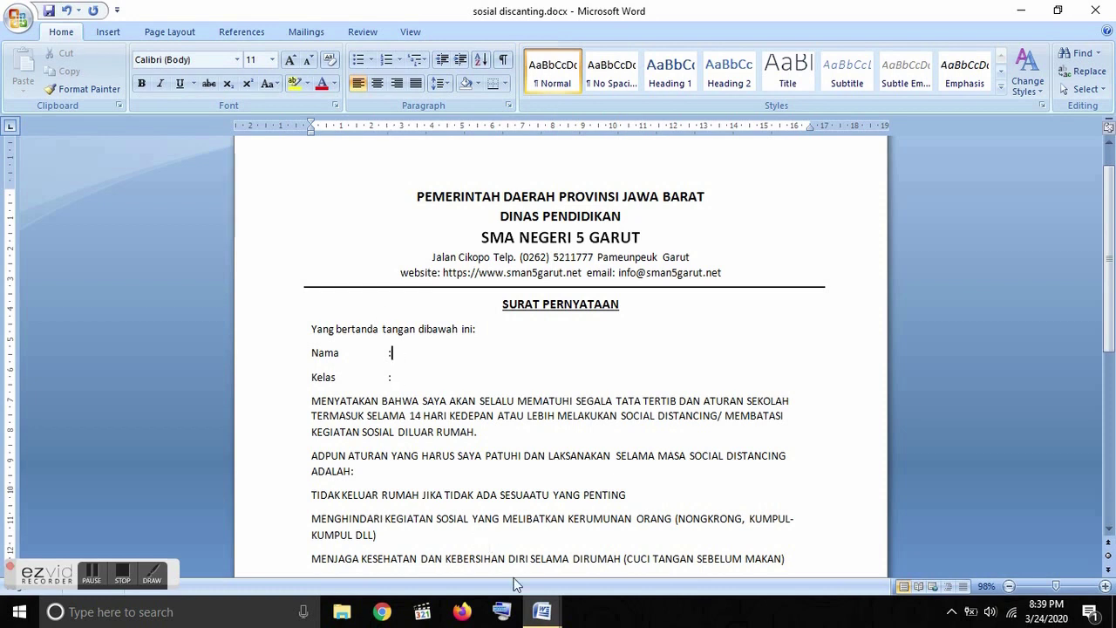
Compare with the sample in praktikum word.docx and fill the Nama line after its colon with a dotted line reaching near the right margin.
mouse_move(542, 611)
click(454, 536)
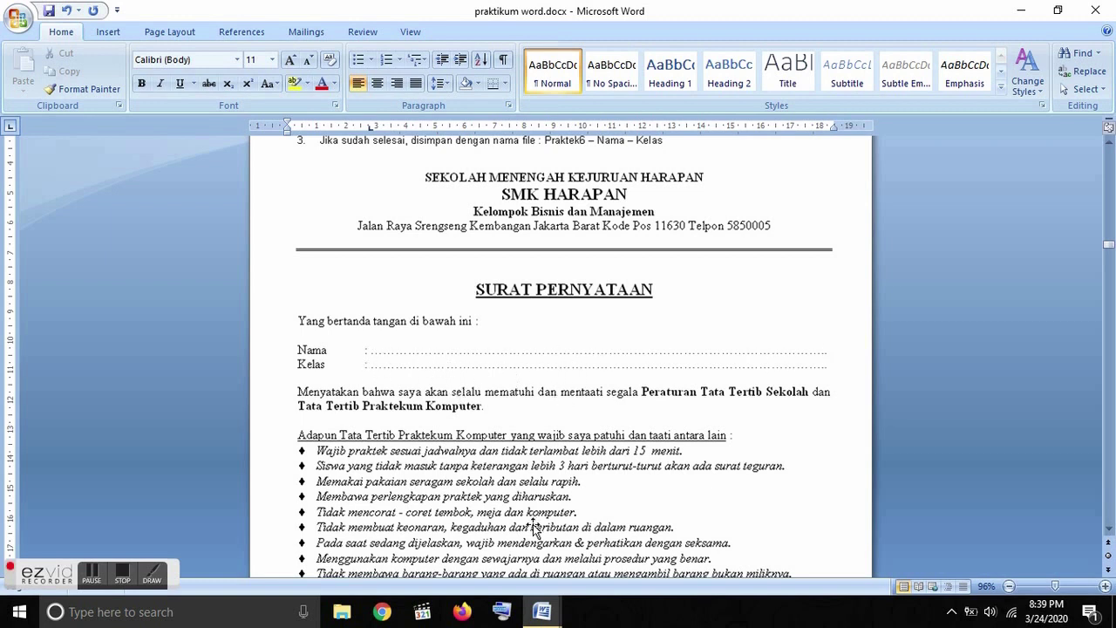
mouse_move(556, 617)
click(561, 550)
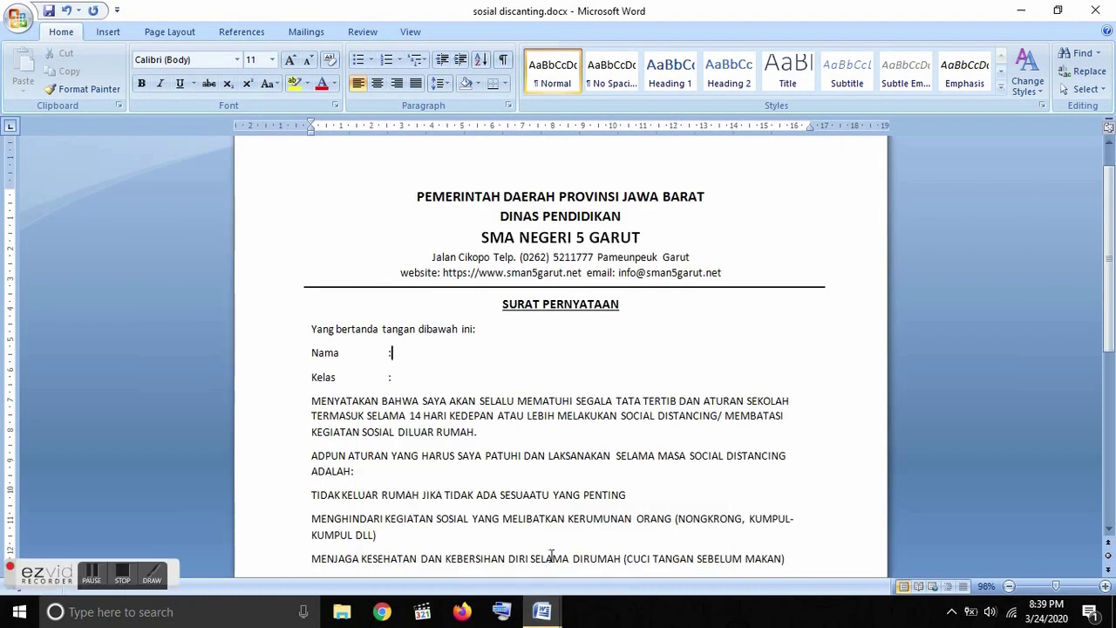
click(488, 549)
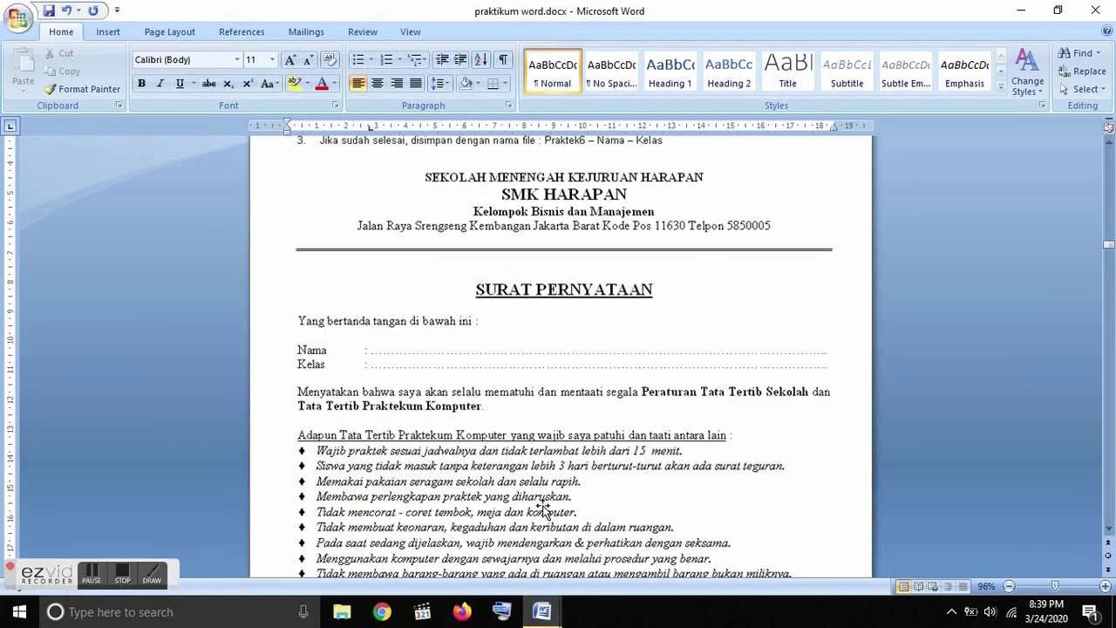
click(567, 549)
click(509, 359)
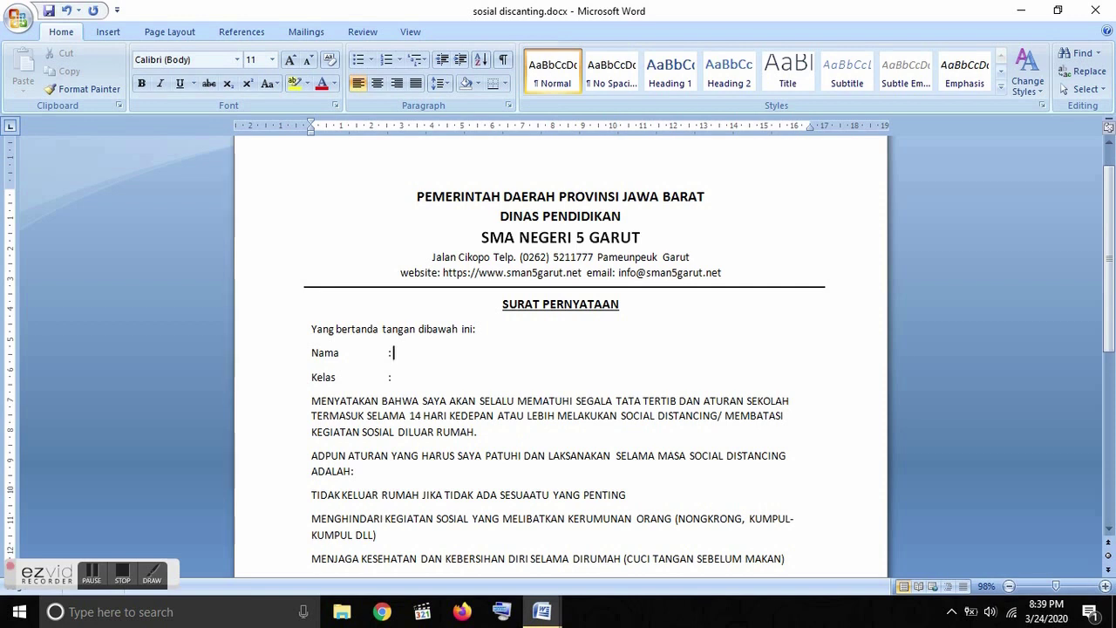
text(..............................................................................................................................)
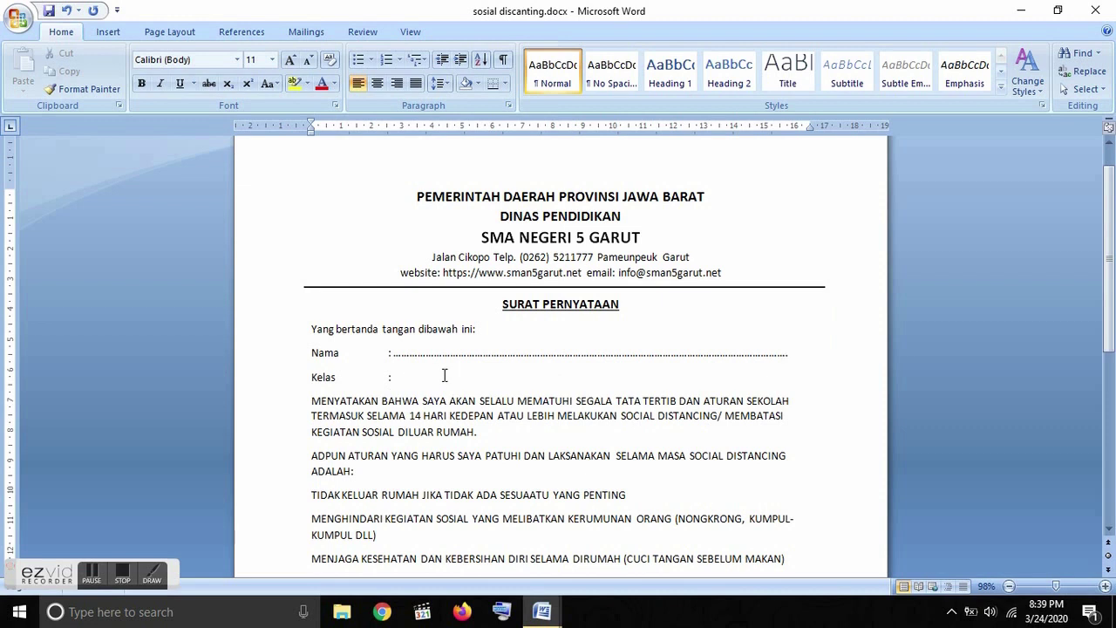
click(408, 379)
text(.......................)
key(BackSpace)
key(BackSpace)
key(BackSpace)
key(BackSpace)
key(BackSpace)
key(BackSpace)
key(BackSpace)
key(BackSpace)
key(BackSpace)
key(BackSpace)
key(BackSpace)
key(BackSpace)
key(BackSpace)
key(BackSpace)
key(BackSpace)
key(BackSpace)
key(BackSpace)
key(BackSpace)
key(BackSpace)
key(BackSpace)
Copy the dotted line from the Nama line and paste it after the colon on the Kelas line.
drag(795, 354, 395, 349)
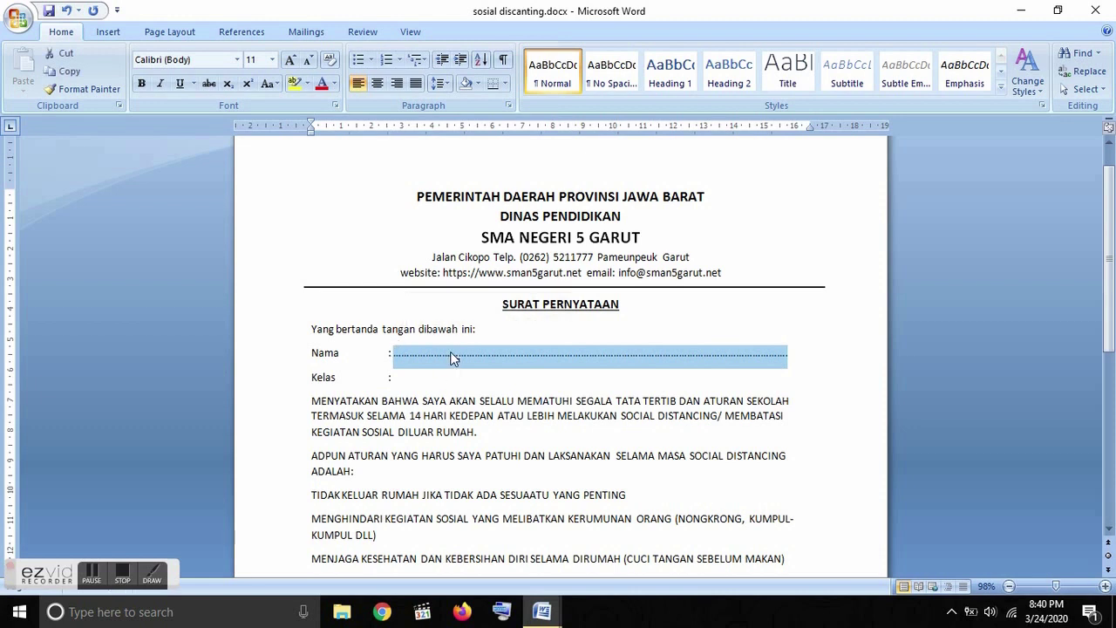
click(504, 613)
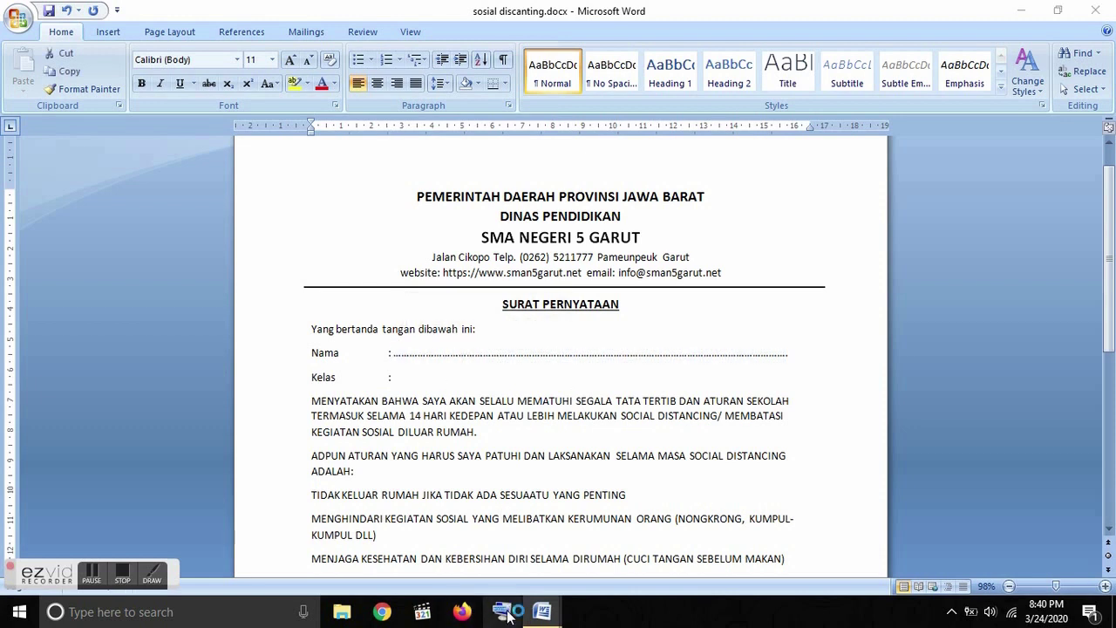
click(944, 144)
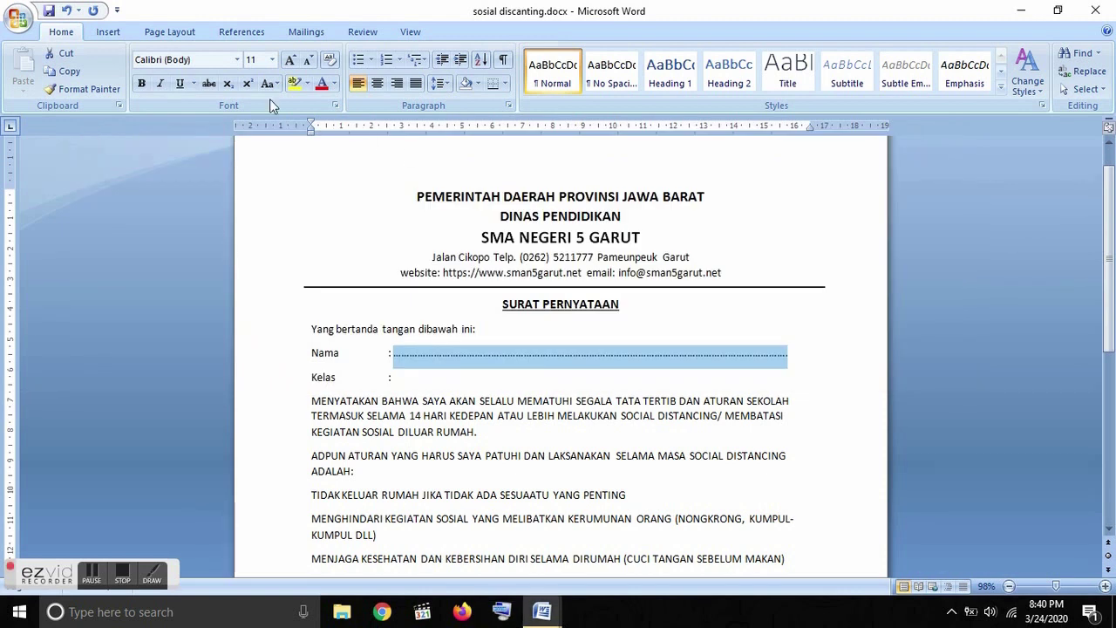
click(66, 74)
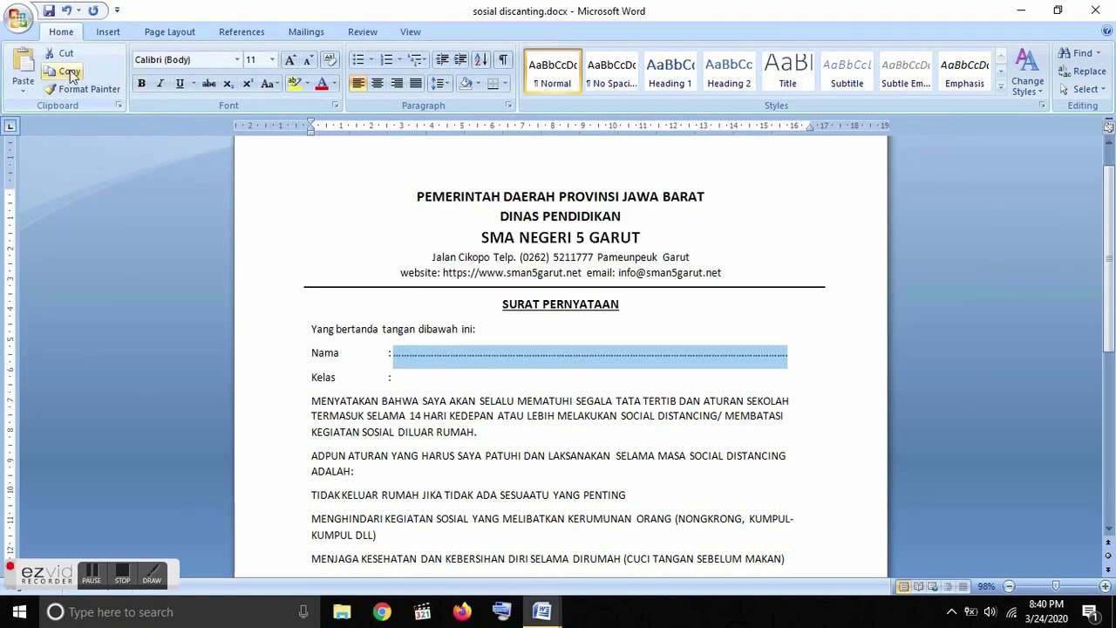
click(404, 377)
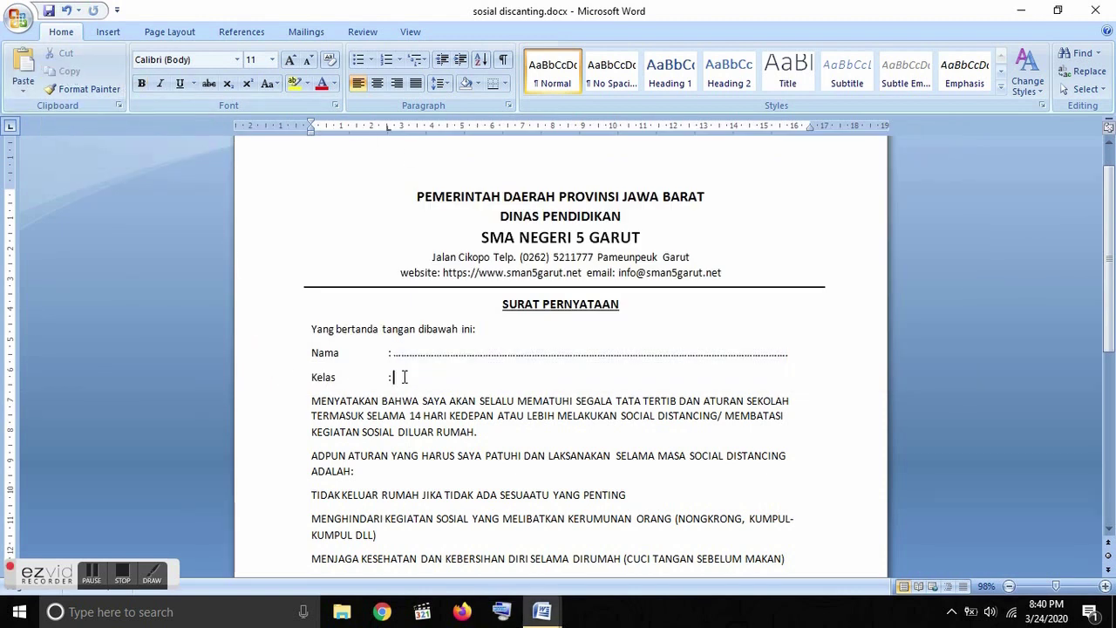
click(23, 70)
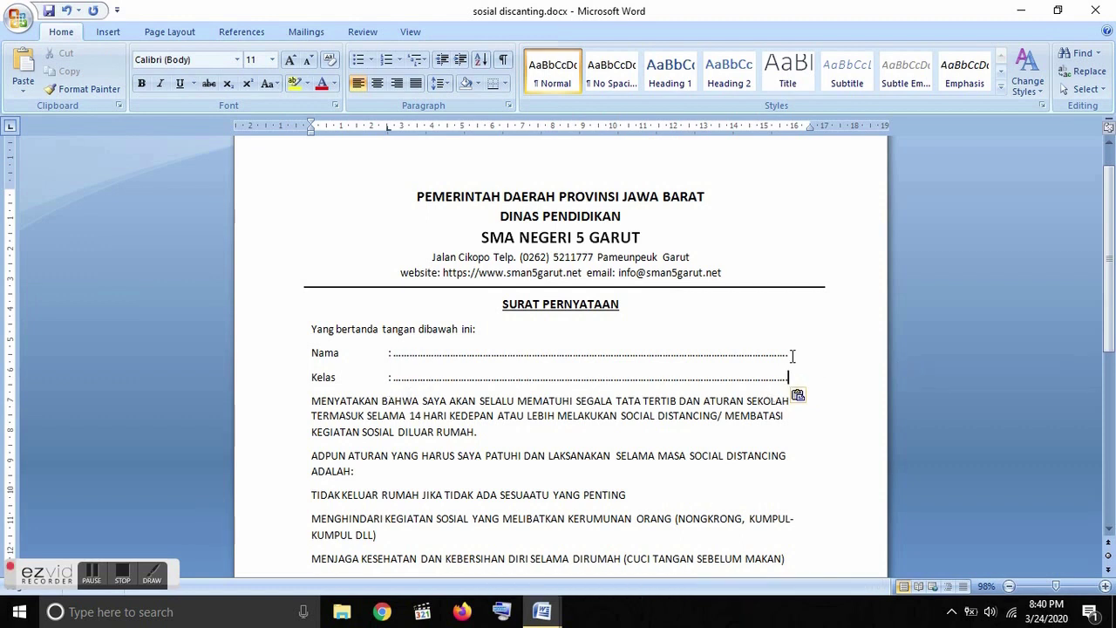
key(Up)
Check the sample letter in praktikum word.docx and convert the MENYATAKAN BAHWA SAYA paragraph in sosial discanting.docx to lowercase.
scroll(410, 415, down, 1)
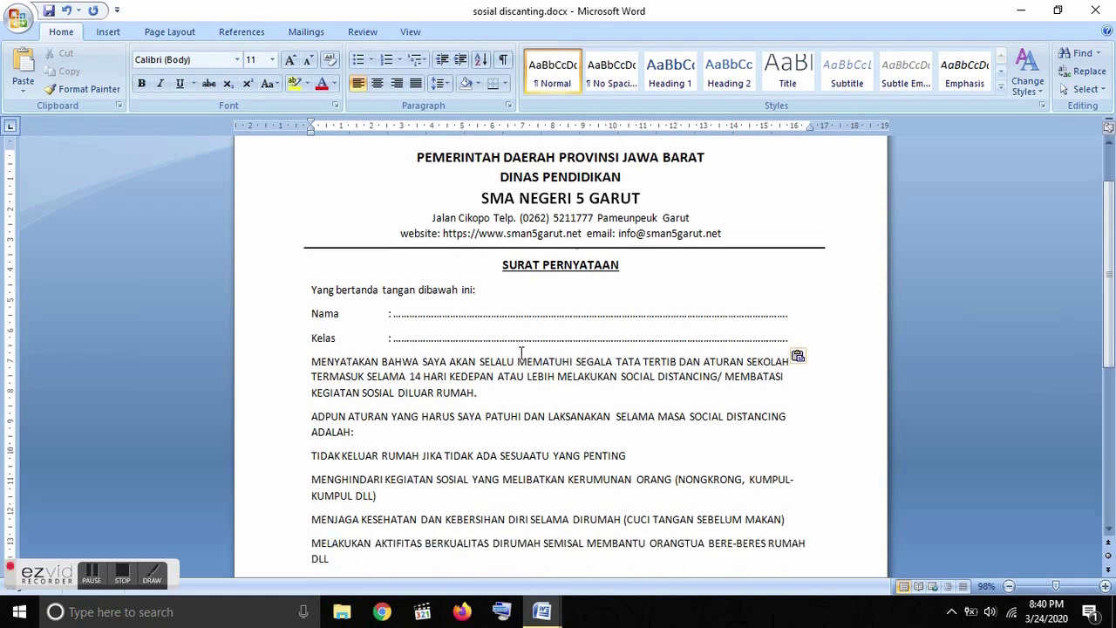
mouse_move(549, 618)
click(478, 528)
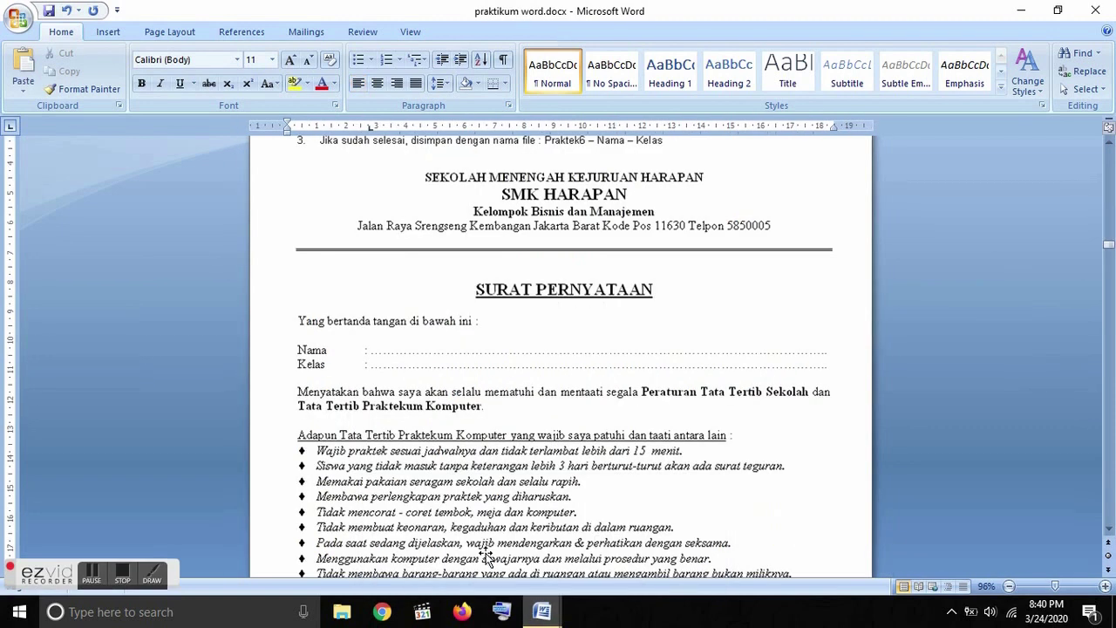
scroll(397, 417, down, 2)
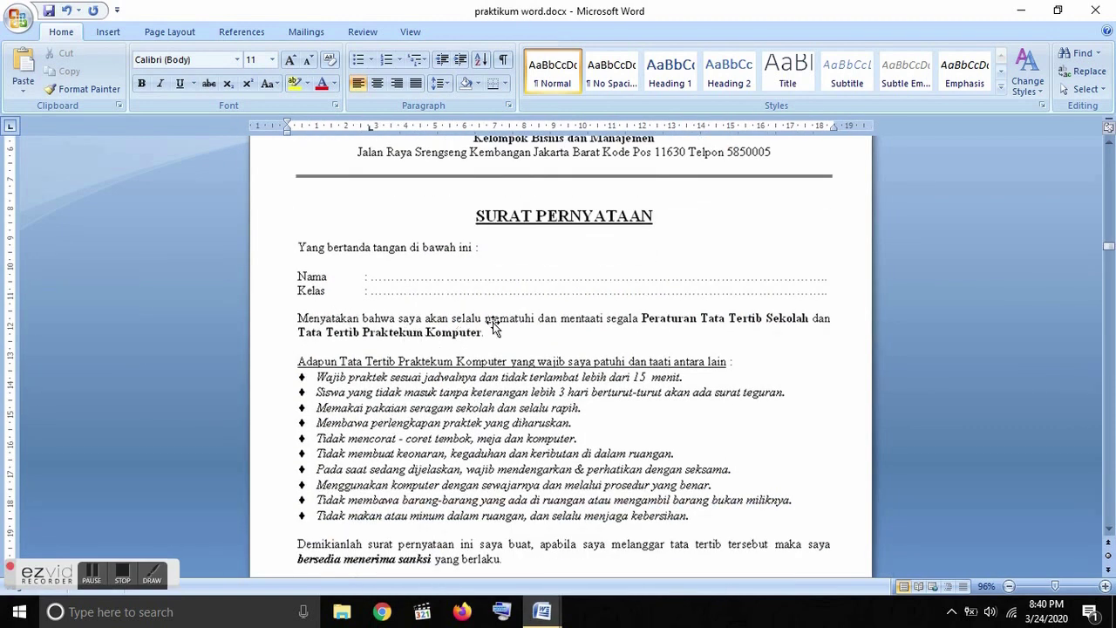
mouse_move(554, 611)
click(660, 528)
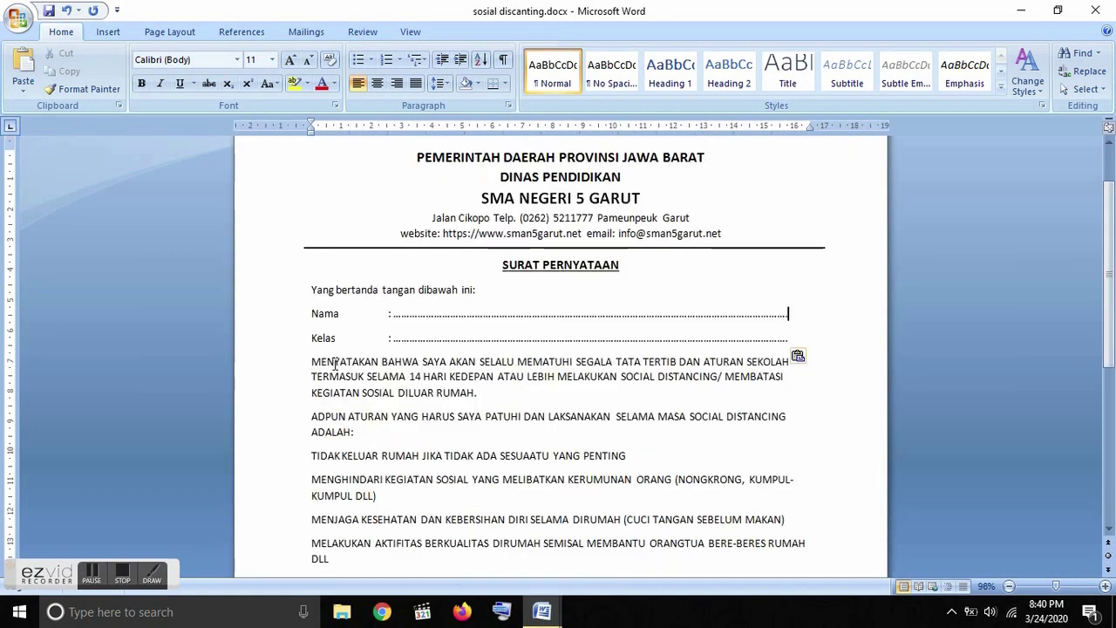
drag(313, 362, 491, 397)
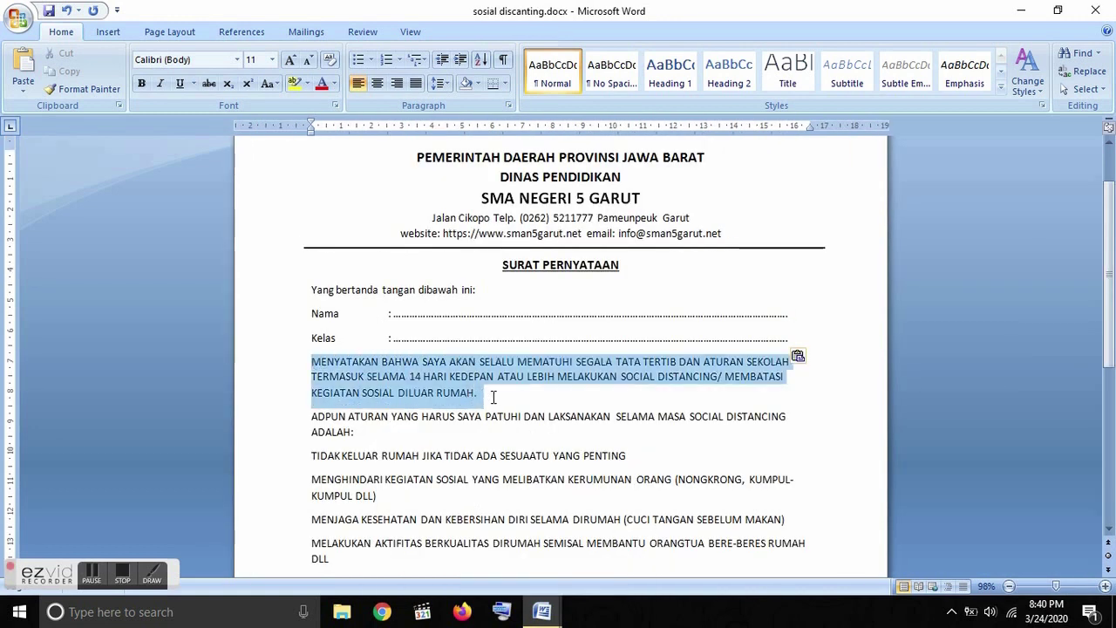
click(269, 83)
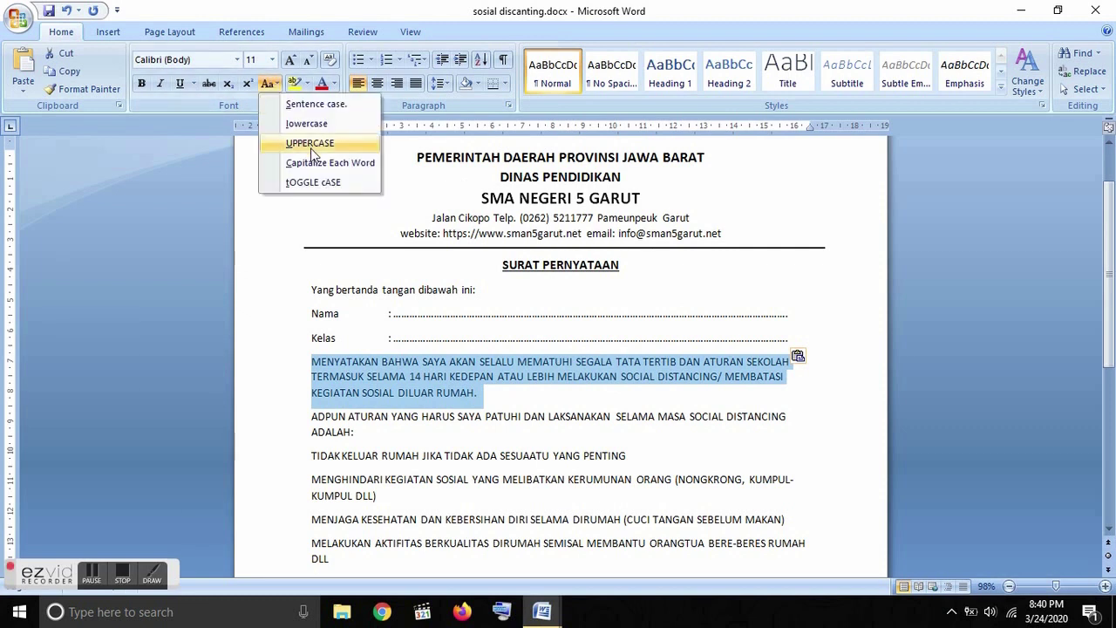
click(322, 125)
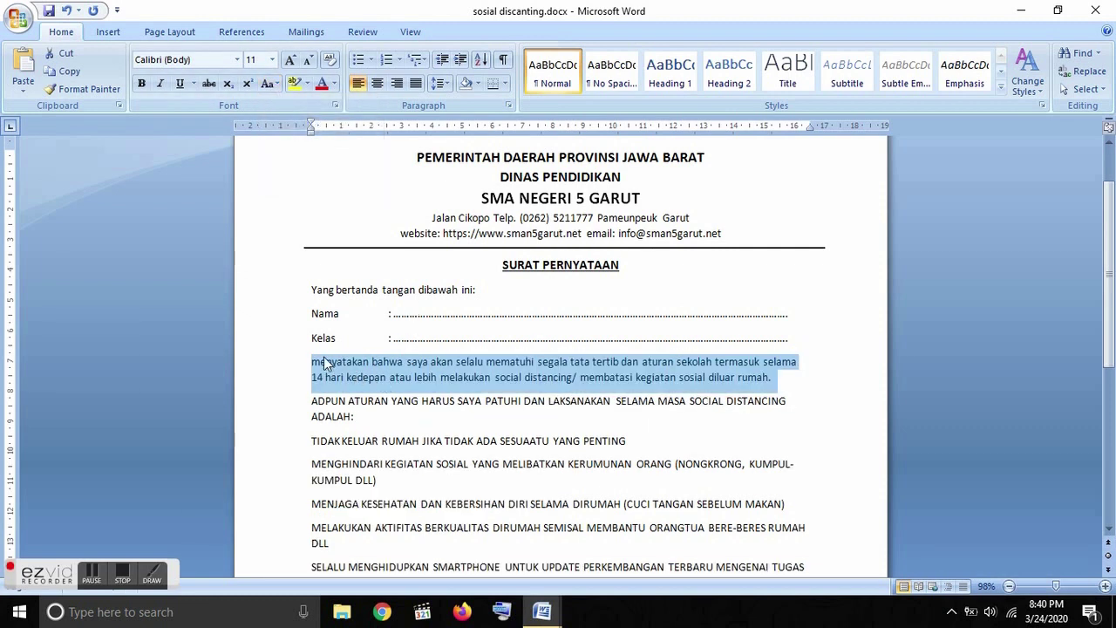
Apply Capitalize Each Word to the paragraph's first word, menyatakan.
drag(314, 363, 371, 370)
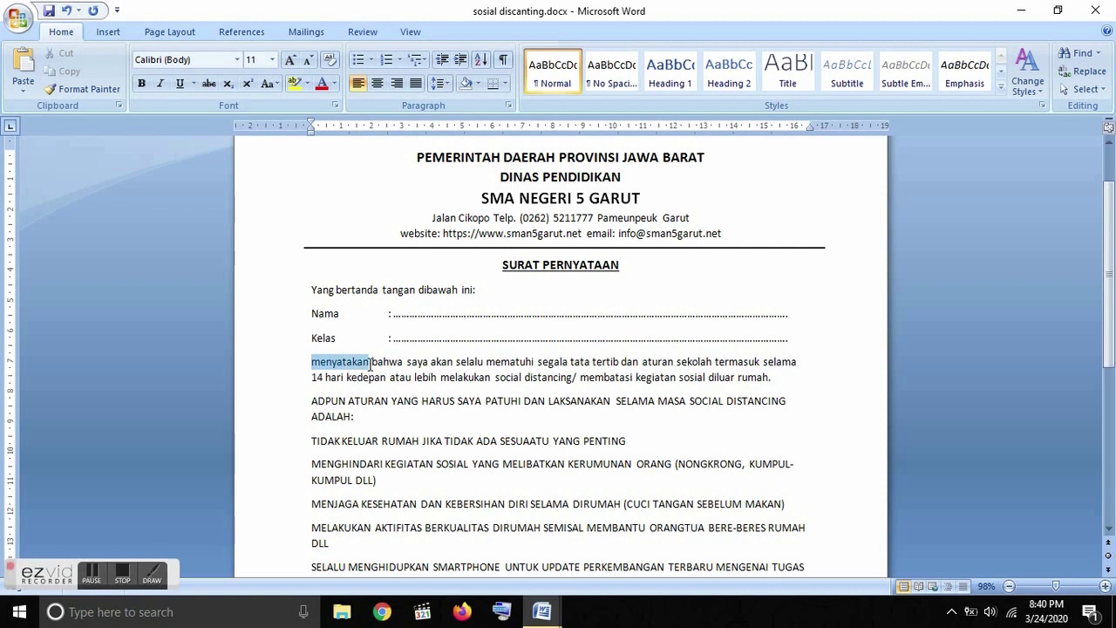
click(269, 84)
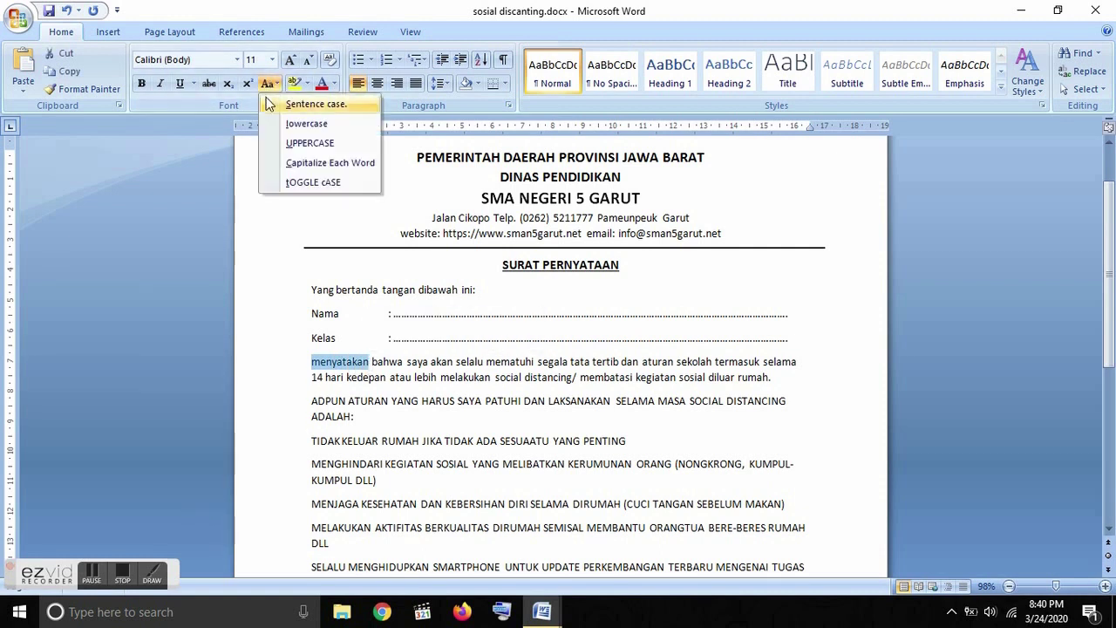
click(303, 168)
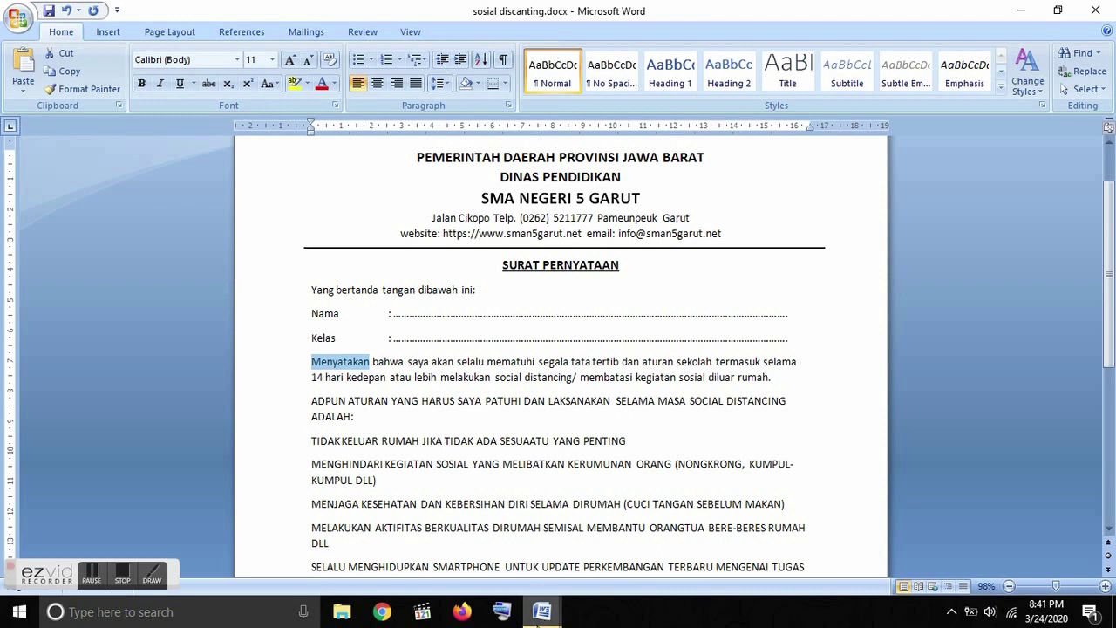
Bold the phrases "tata tertib dan aturan sekolah" and "social distancing" in the Menyatakan paragraph.
click(542, 611)
mouse_move(487, 555)
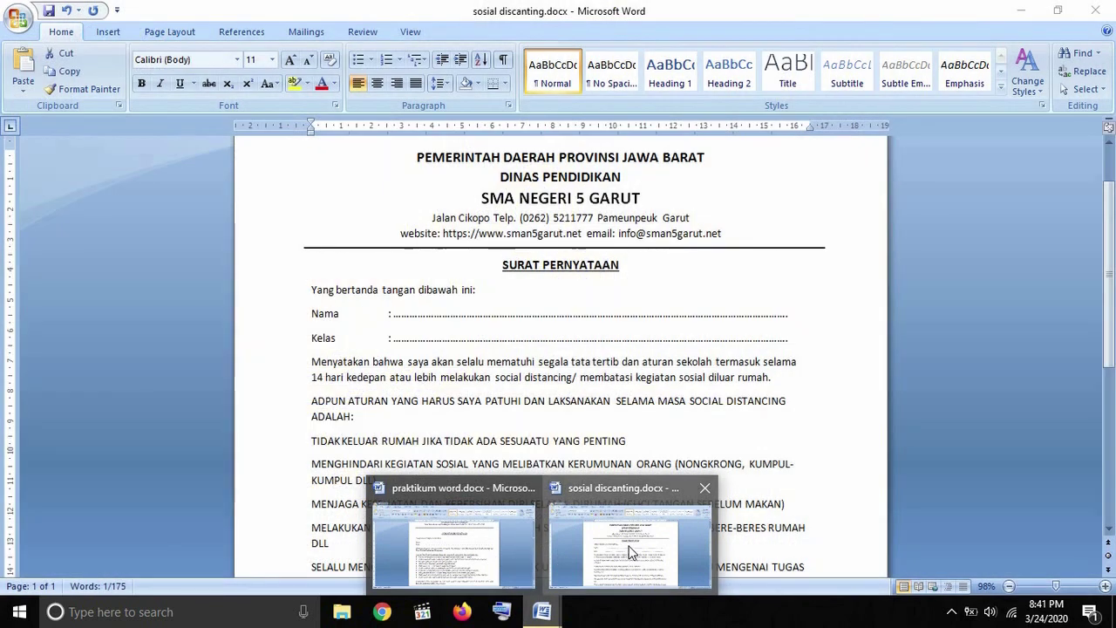
click(632, 553)
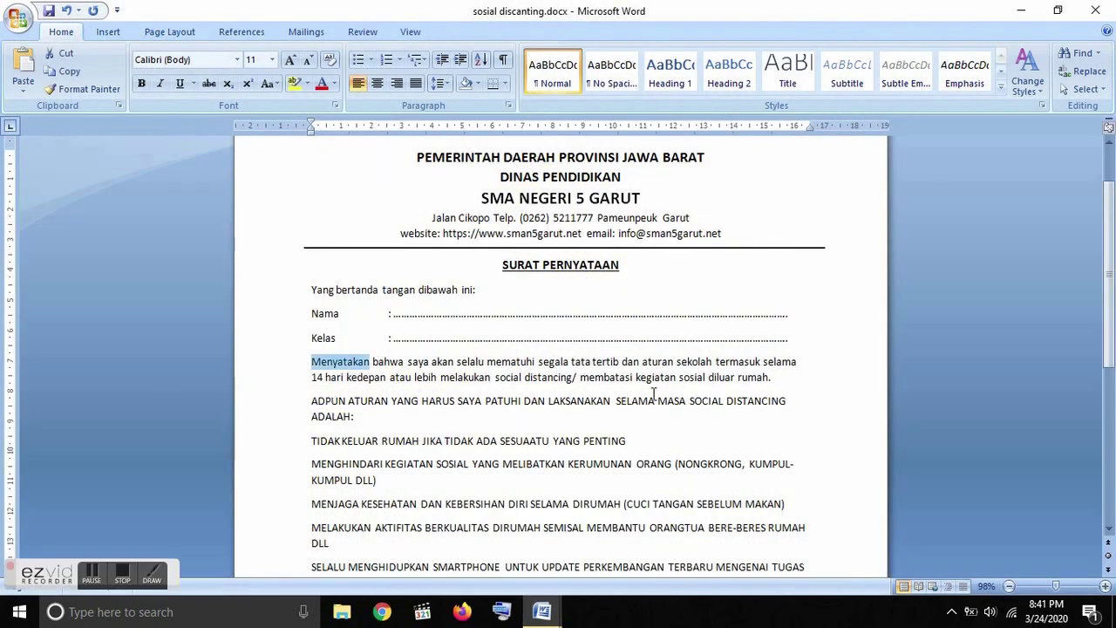
drag(574, 366, 714, 363)
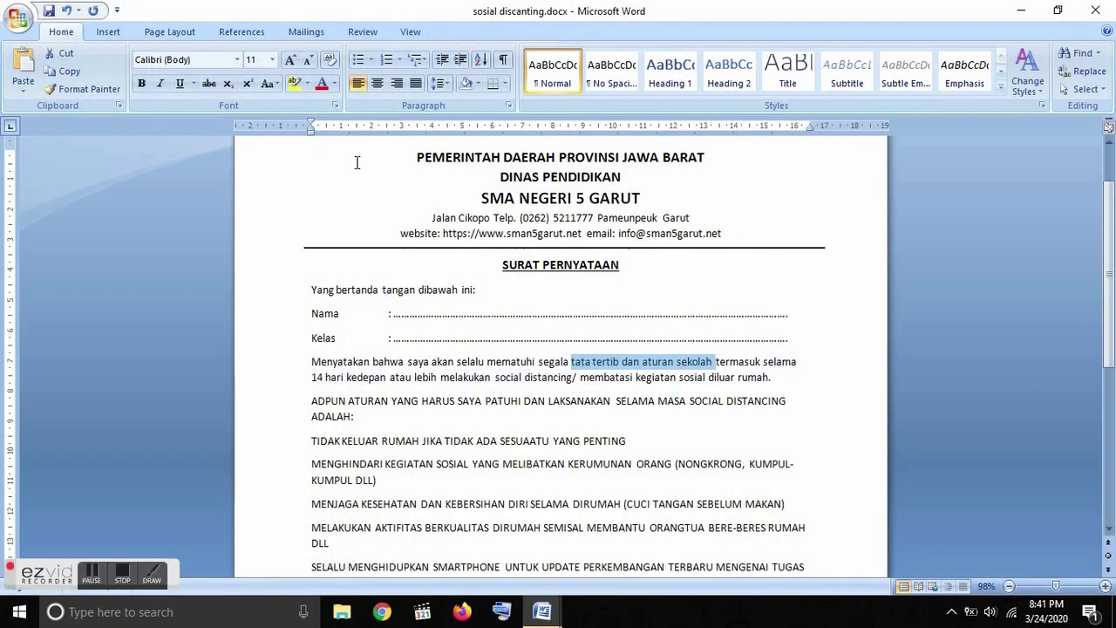
click(142, 83)
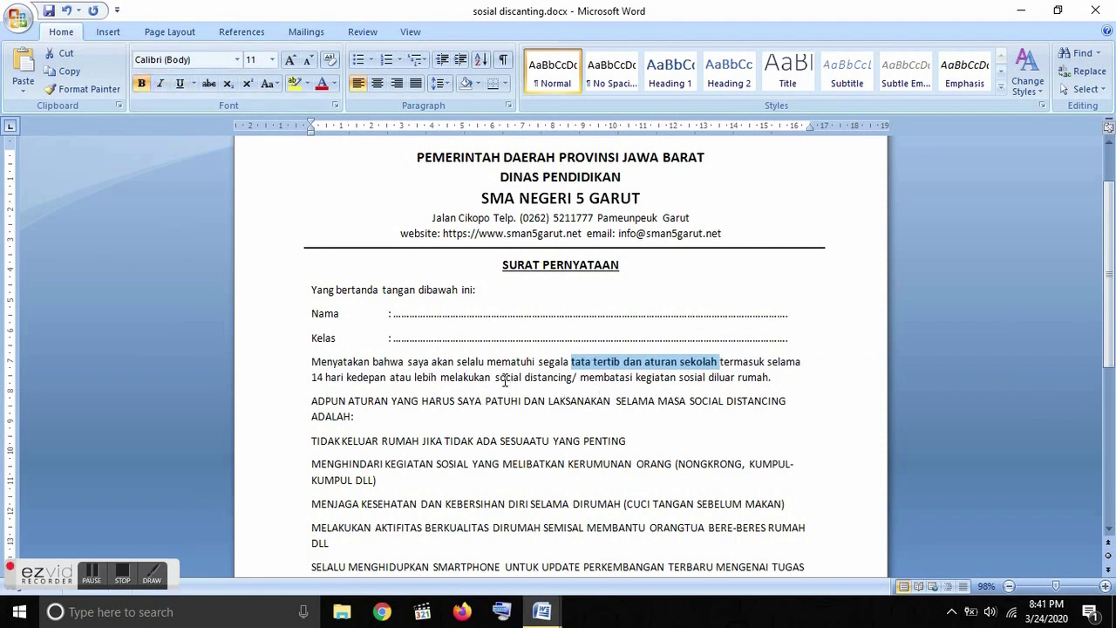
drag(496, 377, 603, 377)
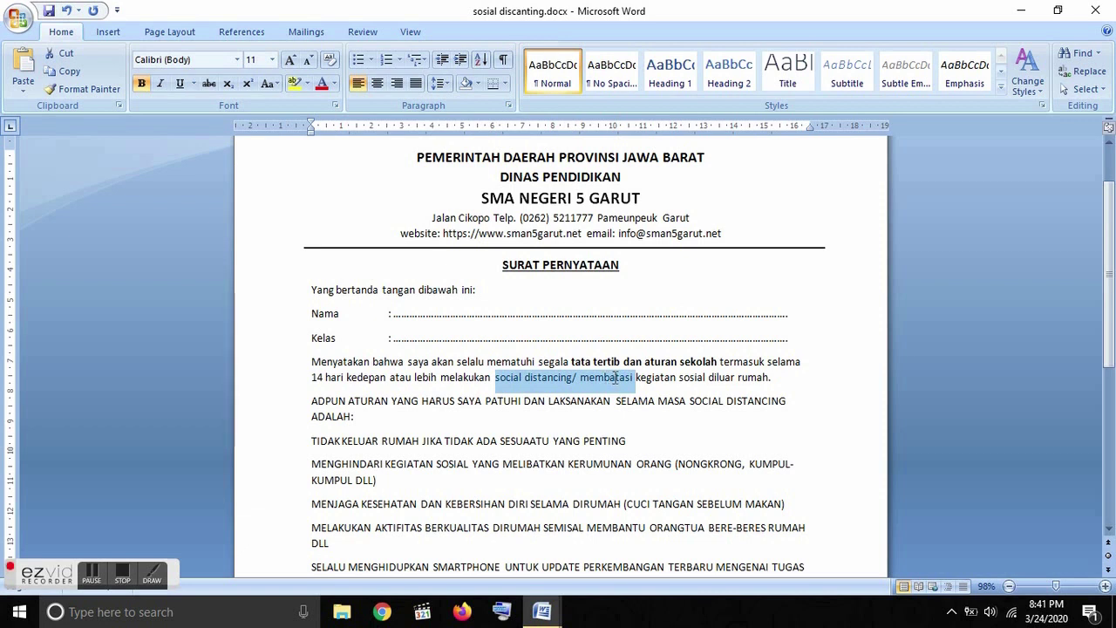
drag(624, 381, 573, 384)
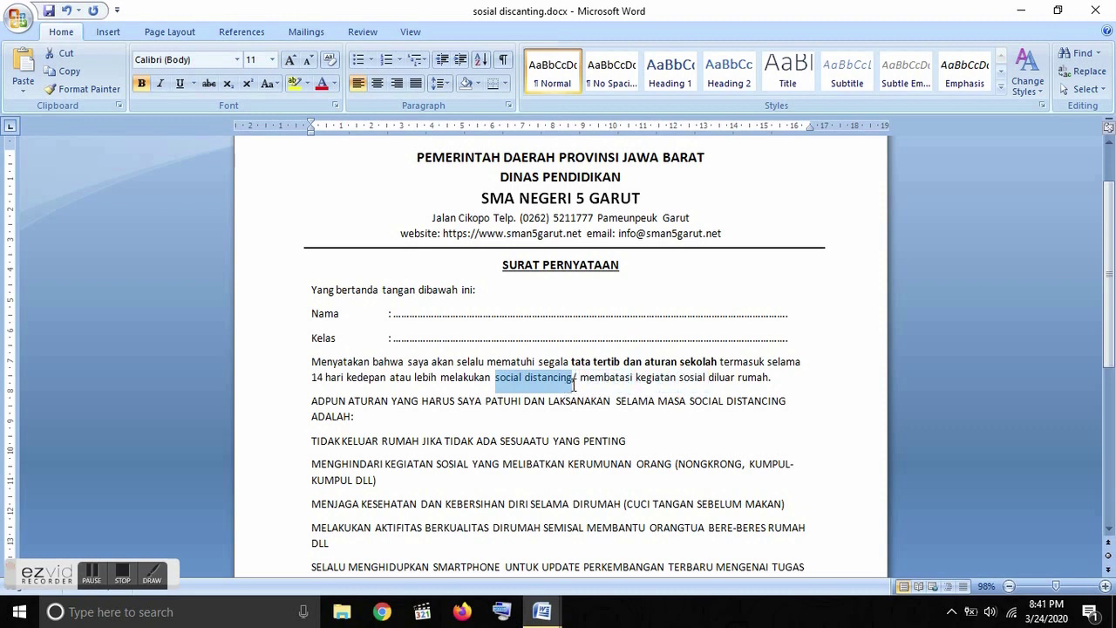
click(141, 84)
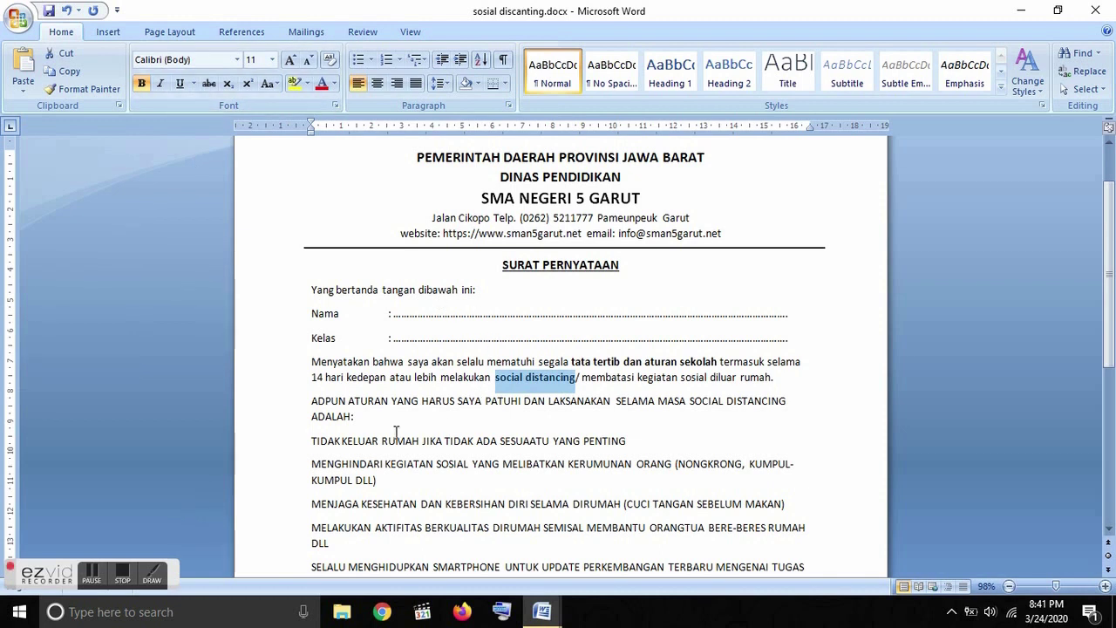
Compare with the sample in praktikum word.docx and justify the Menyatakan paragraph.
click(531, 609)
click(458, 550)
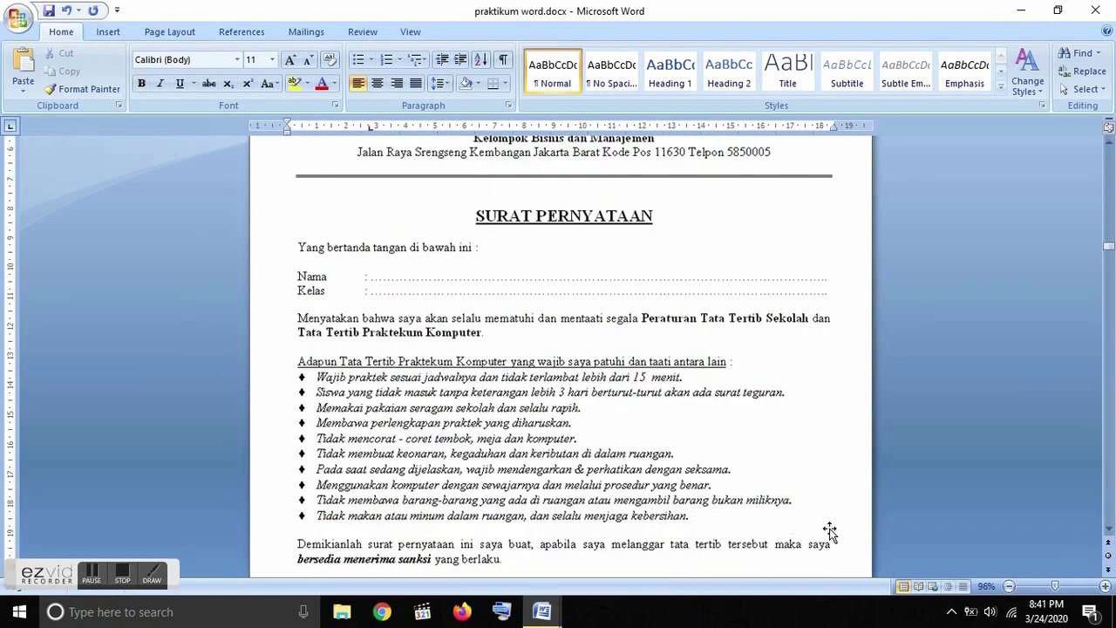
click(541, 612)
click(628, 536)
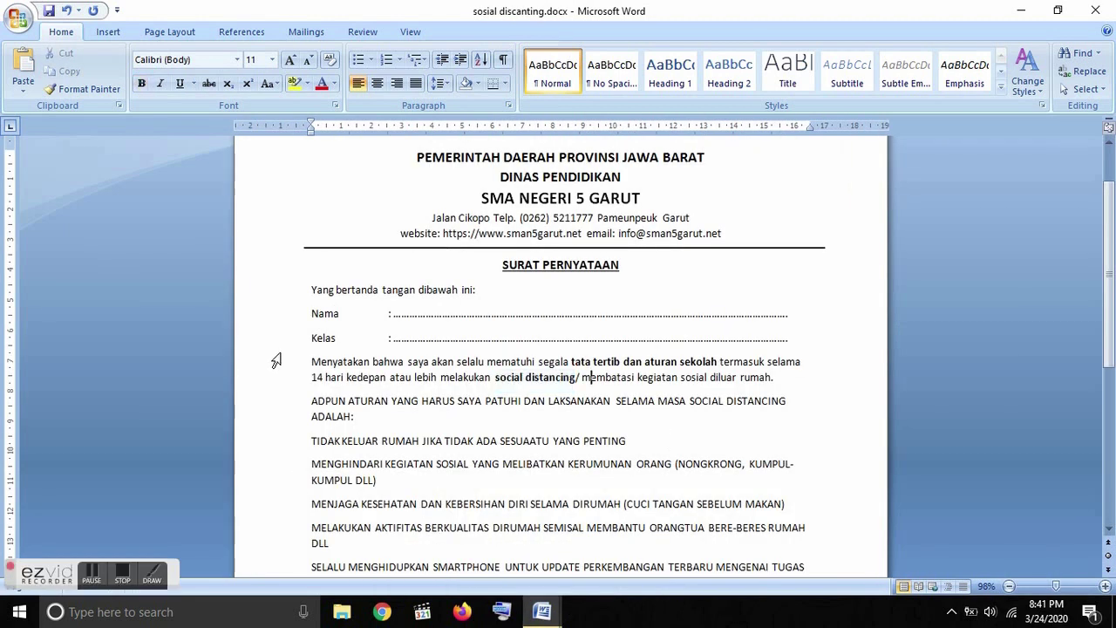
double_click(290, 382)
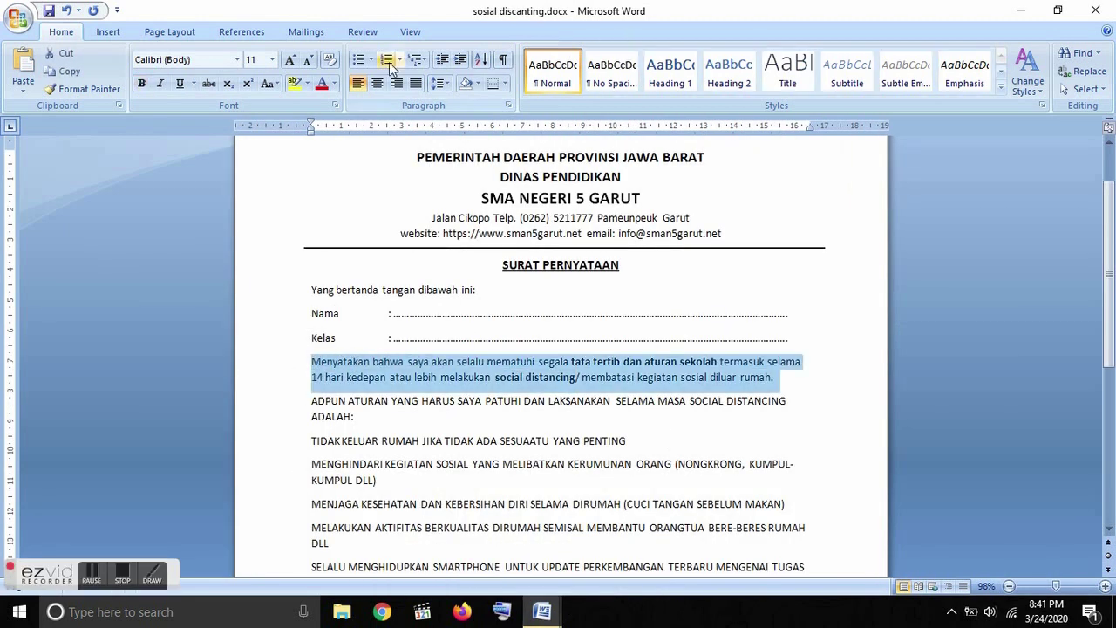
click(415, 83)
Convert all text from the ADPUN ATURAN line to the closing NAMA line to lowercase.
scroll(779, 337, down, 2)
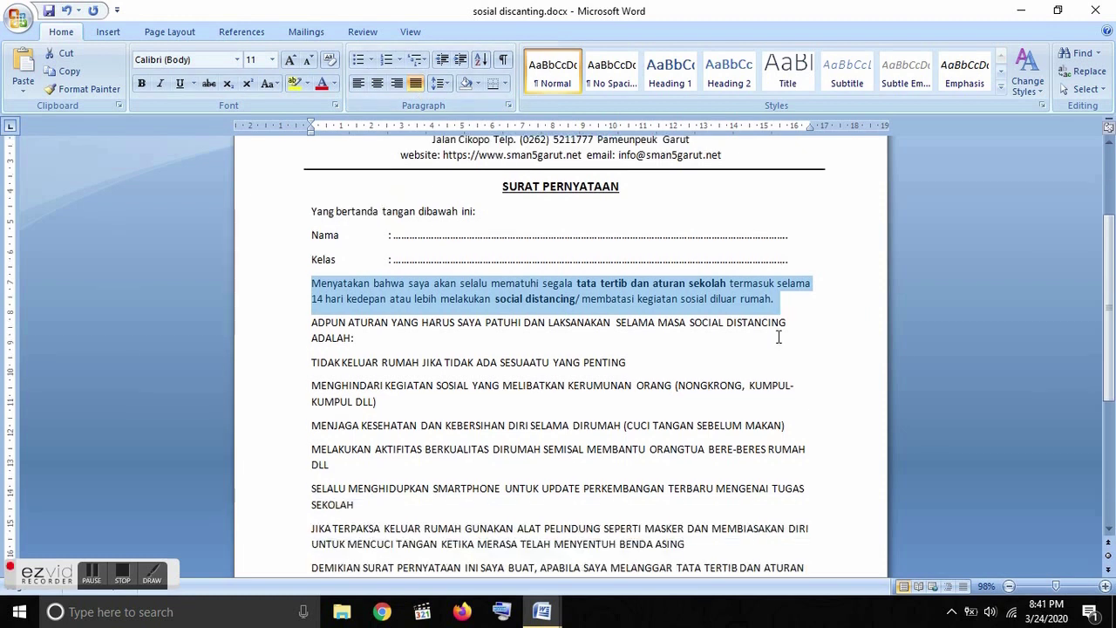
scroll(772, 505, down, 4)
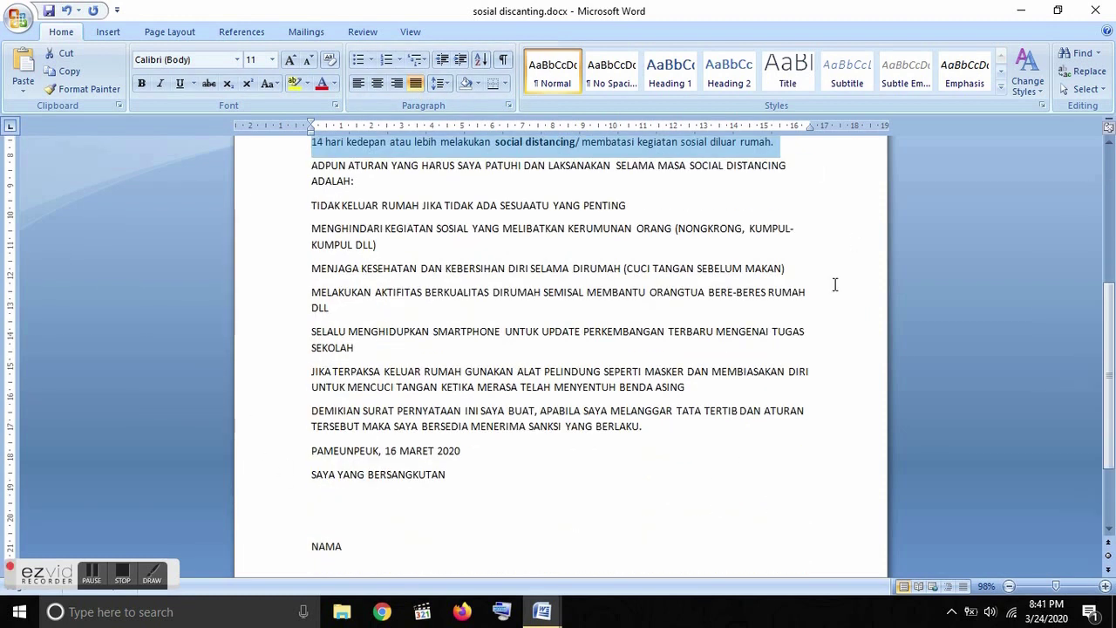
scroll(785, 385, up, 3)
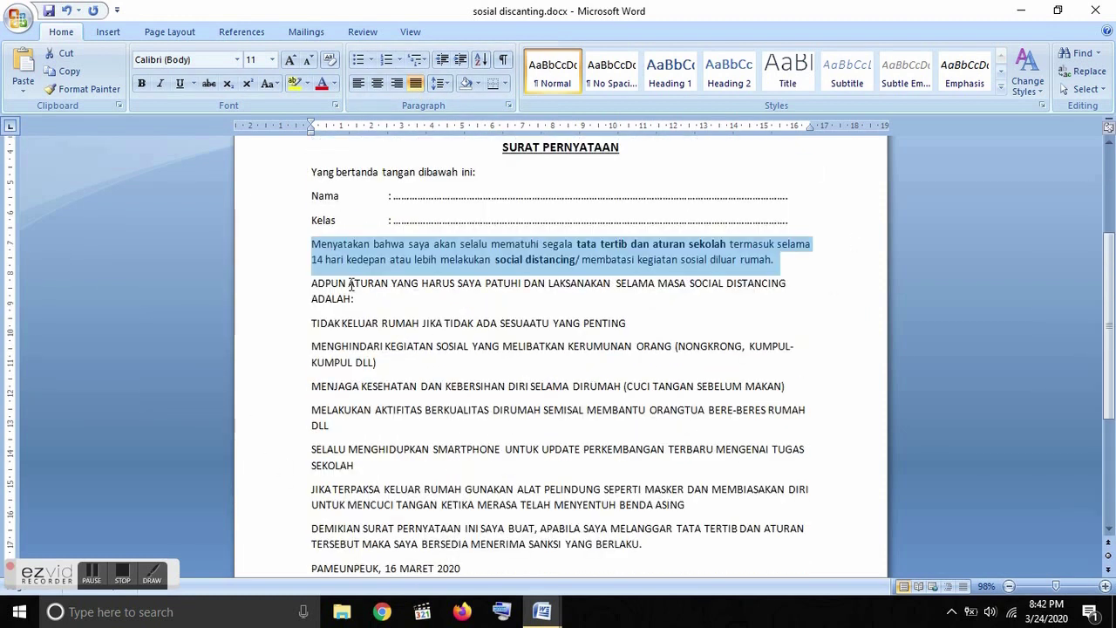
drag(311, 283, 491, 431)
click(268, 83)
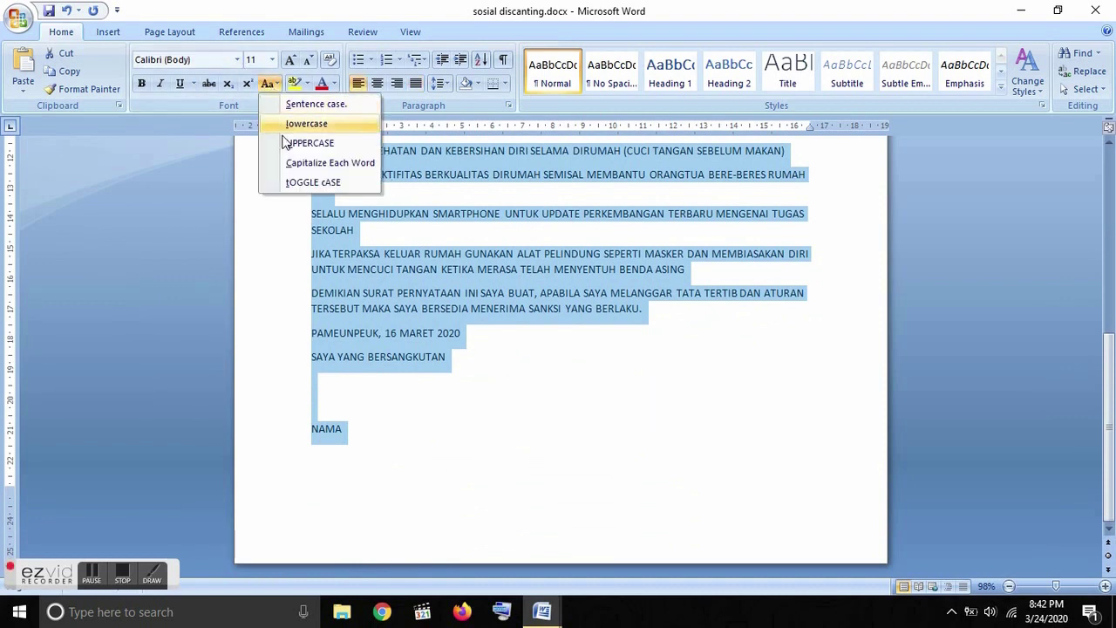
click(305, 123)
scroll(351, 320, up, 5)
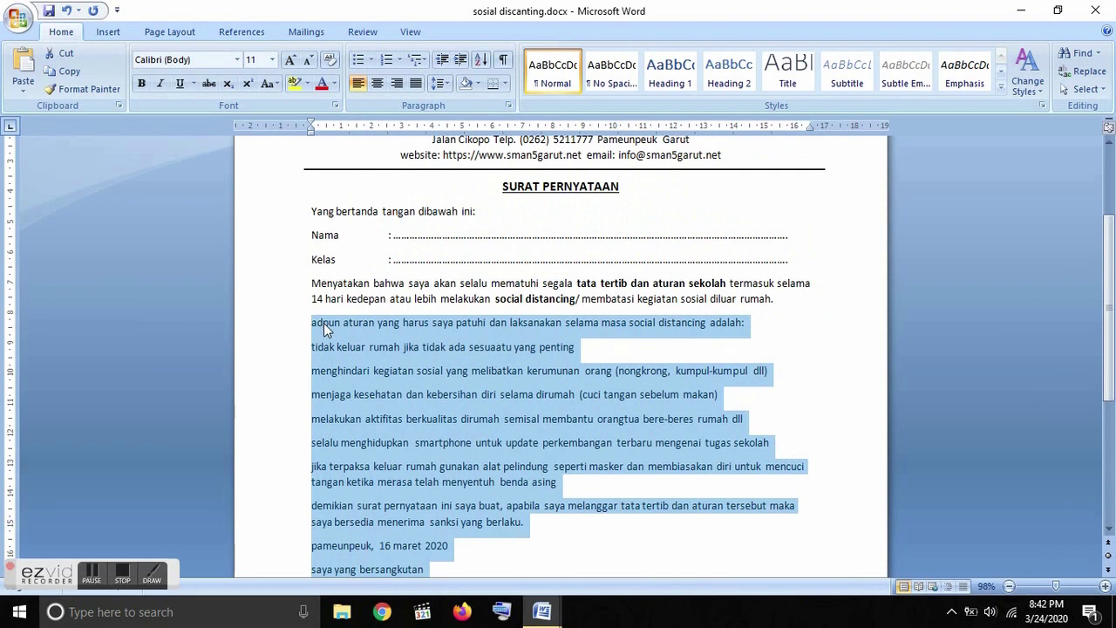
Correct "adpun" to "Adapun" following the sample letter, and underline the whole Adapun aturan line.
click(323, 323)
text(a)
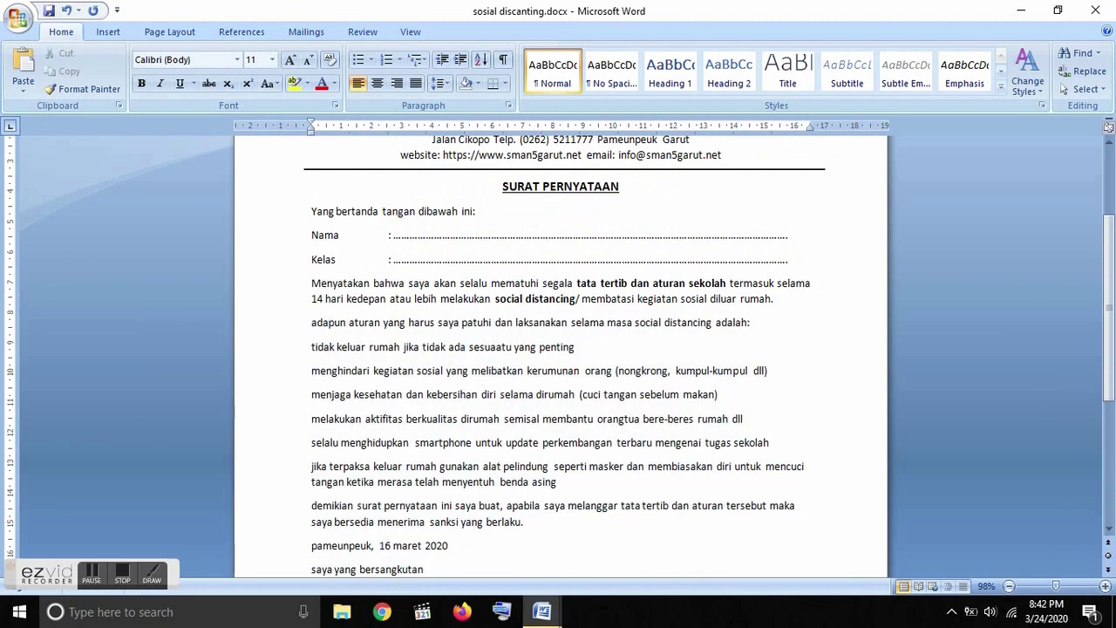
mouse_move(529, 608)
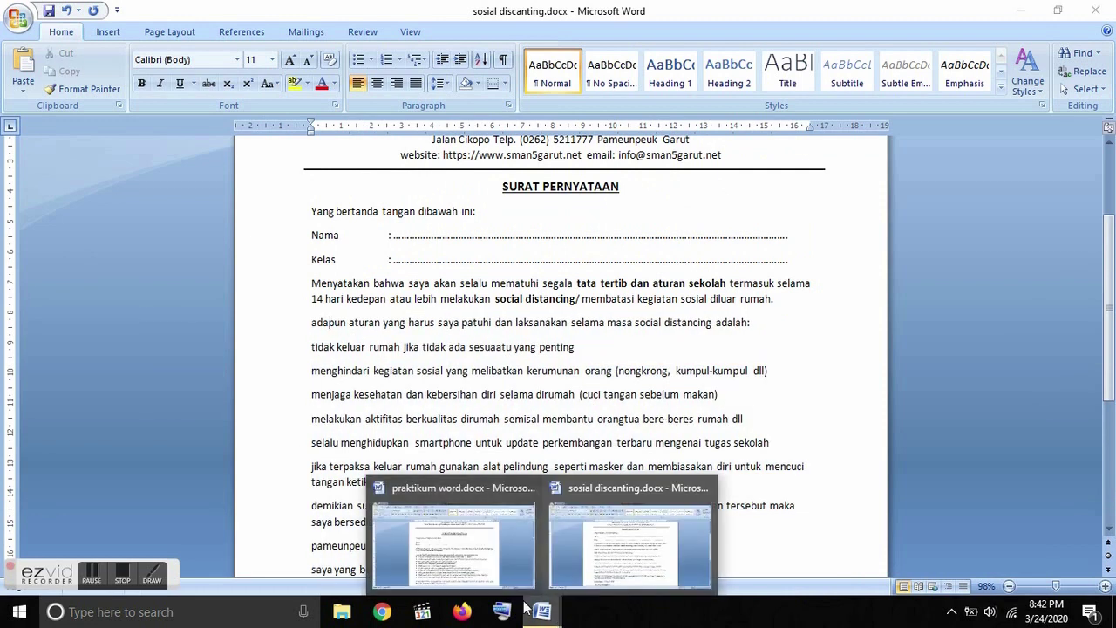
click(493, 574)
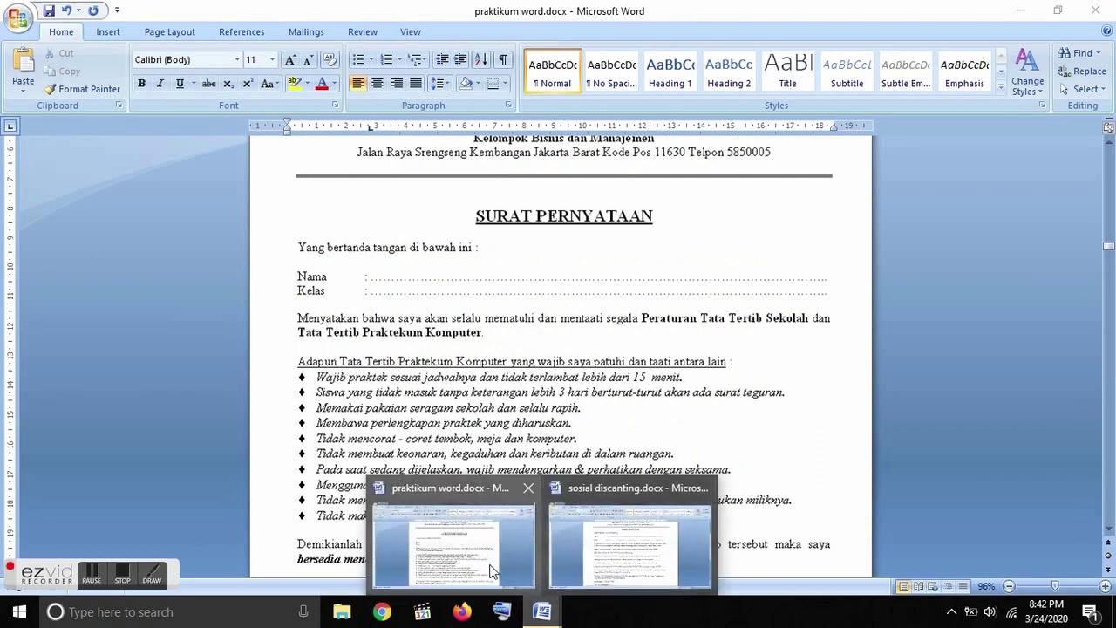
mouse_move(541, 612)
click(650, 569)
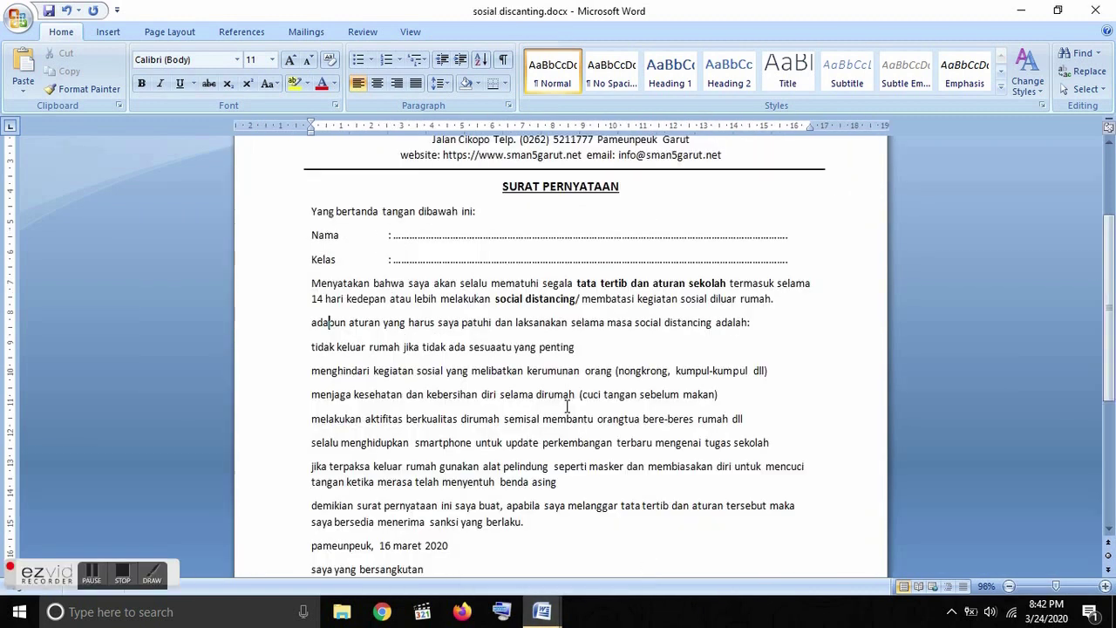
drag(319, 321, 311, 330)
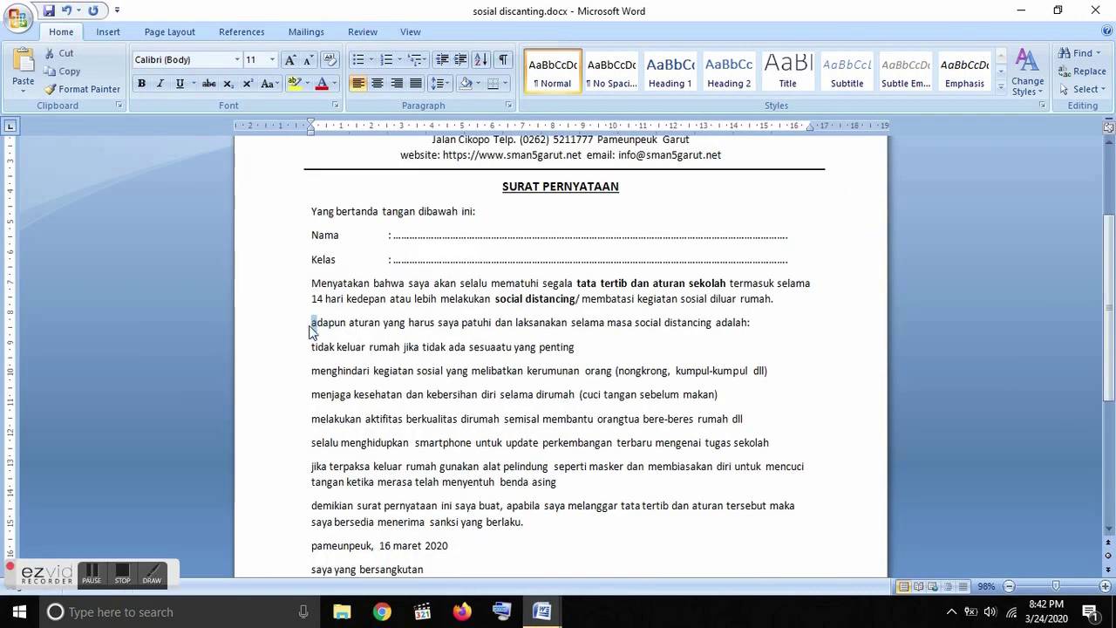
text(A)
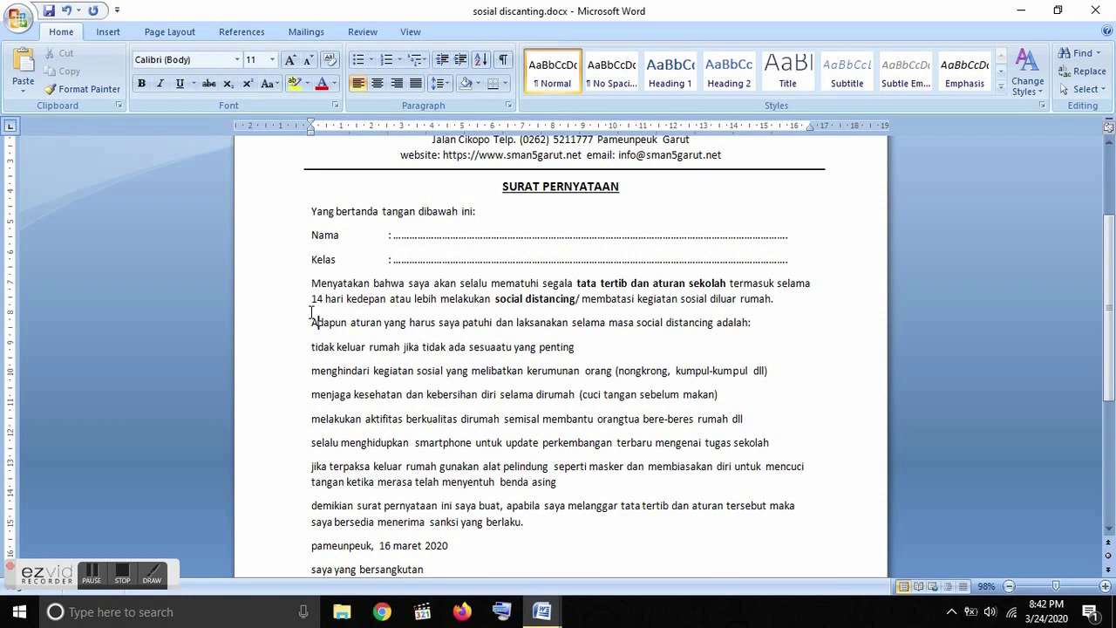
drag(307, 322, 770, 319)
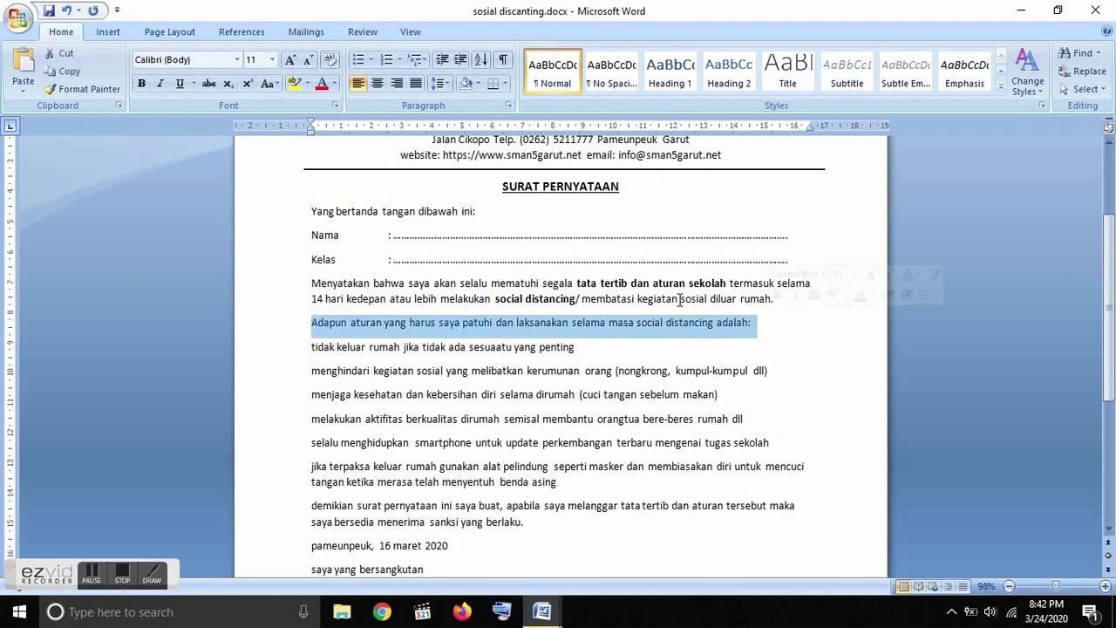
click(179, 84)
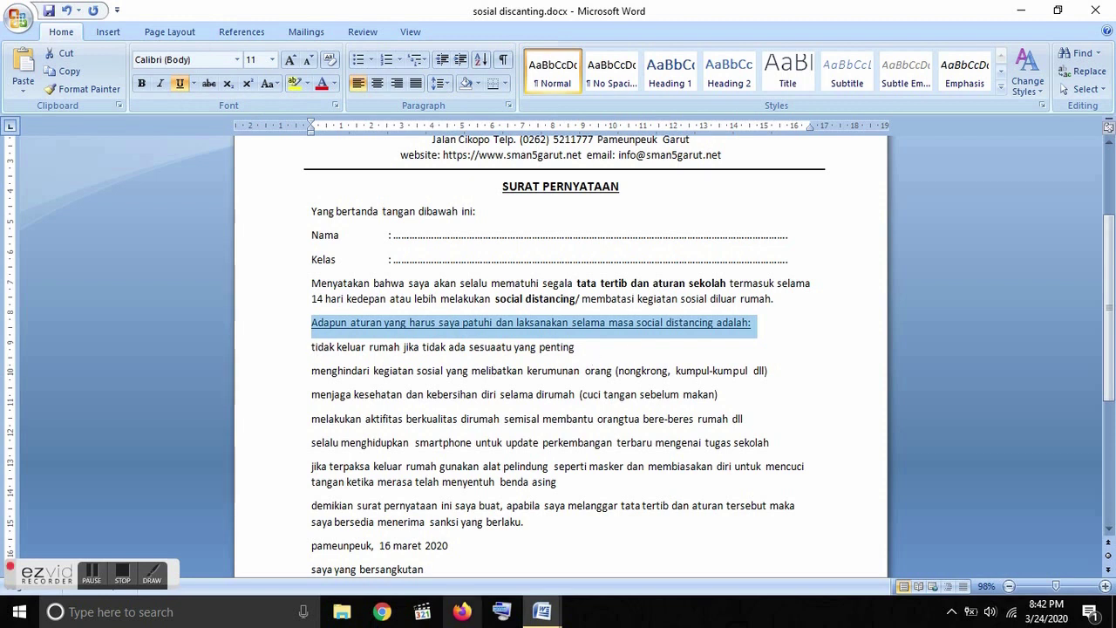
Check the rules list in praktikum word.docx and number the six rules in sosial discanting.docx with the 1., 2., 3. format.
click(549, 614)
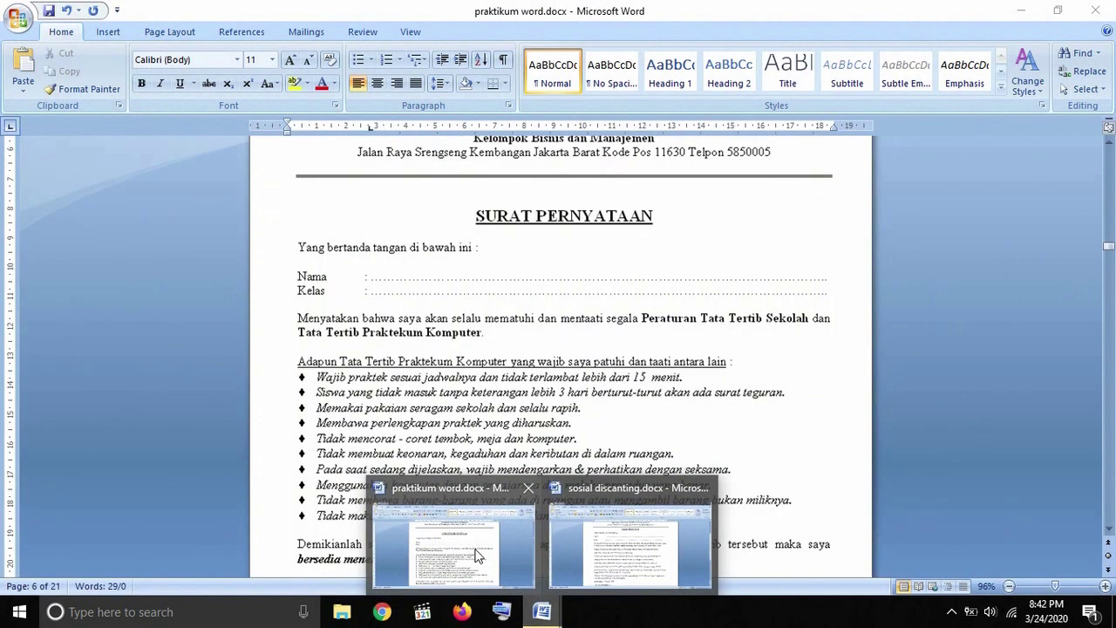
click(477, 555)
scroll(307, 375, down, 1)
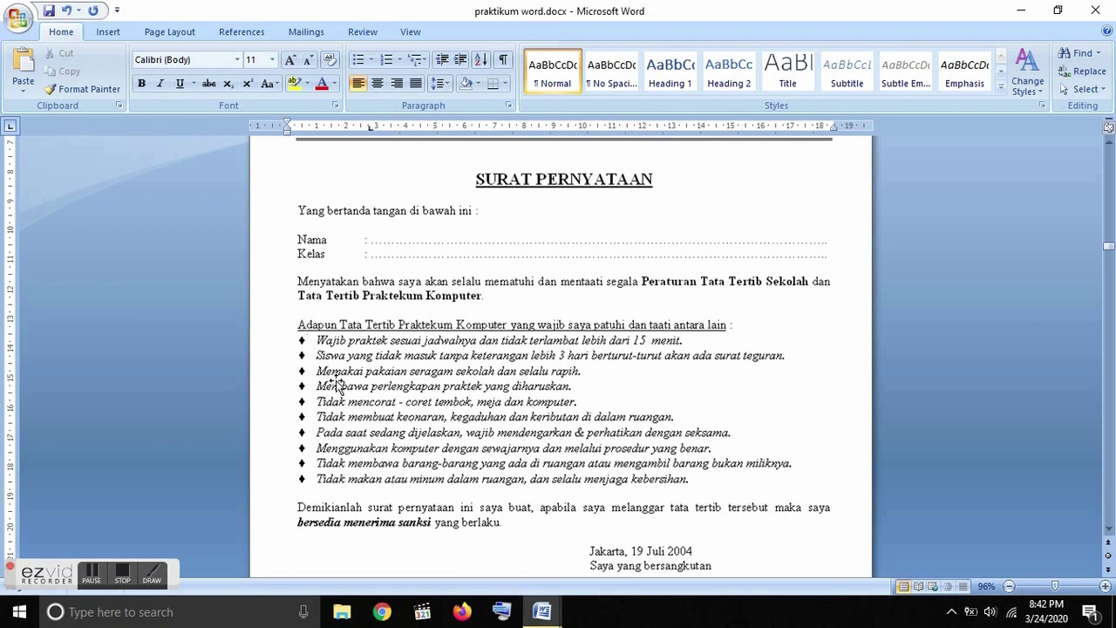
mouse_move(542, 611)
click(628, 537)
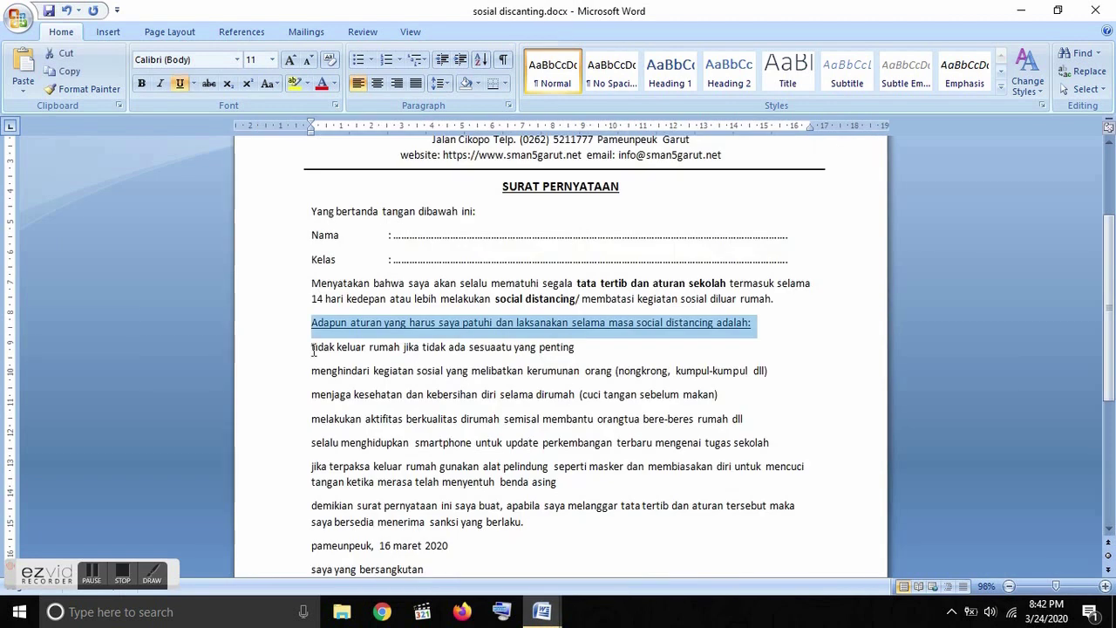
drag(293, 347, 303, 486)
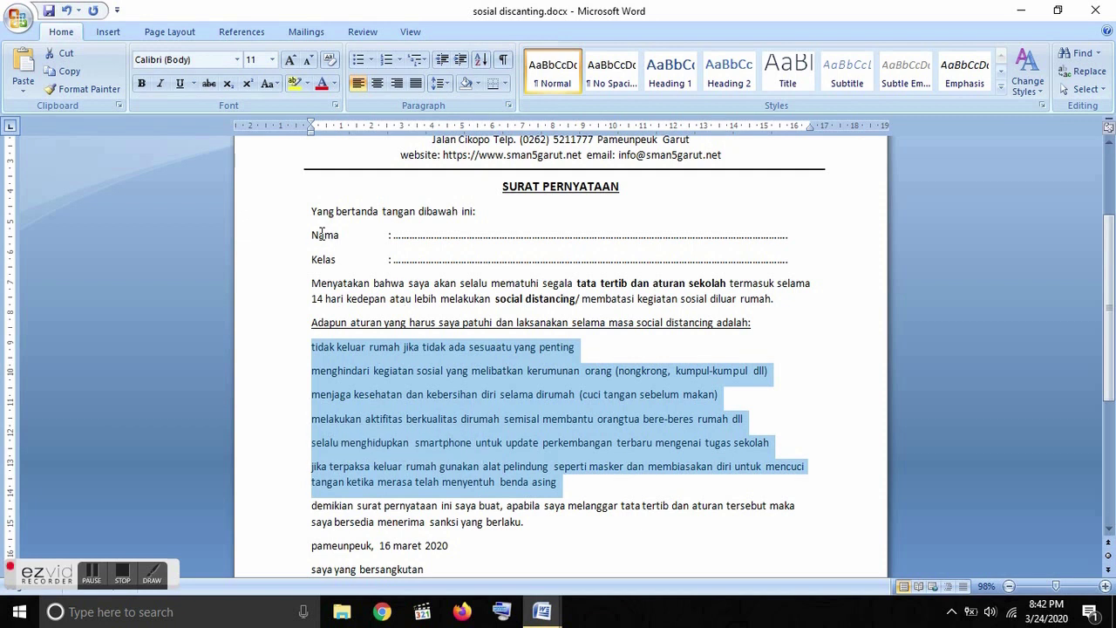
click(371, 59)
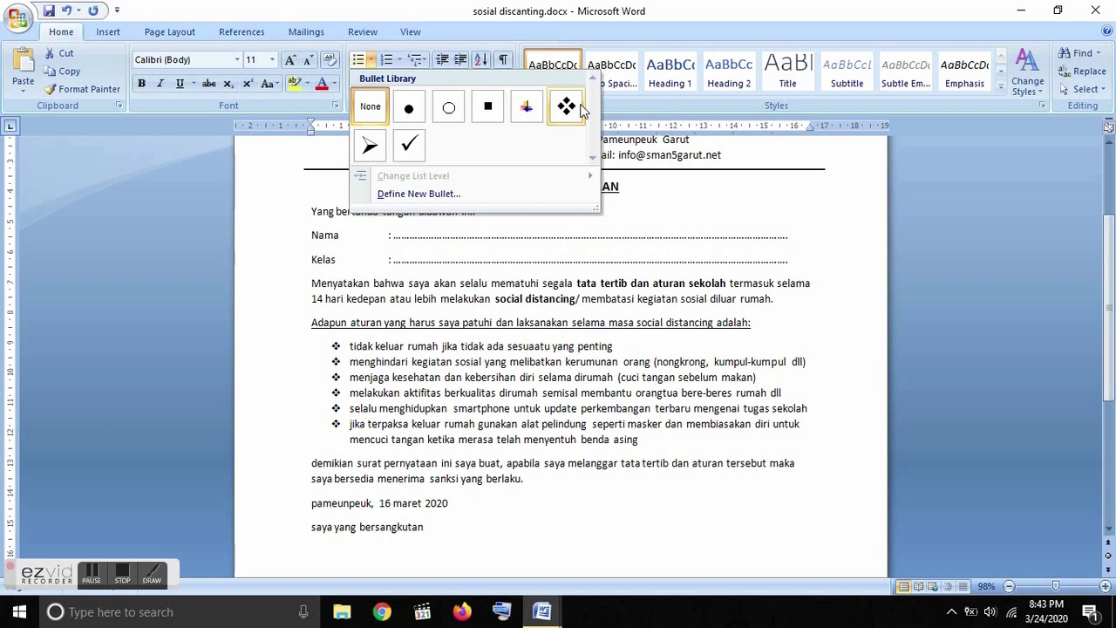
click(400, 62)
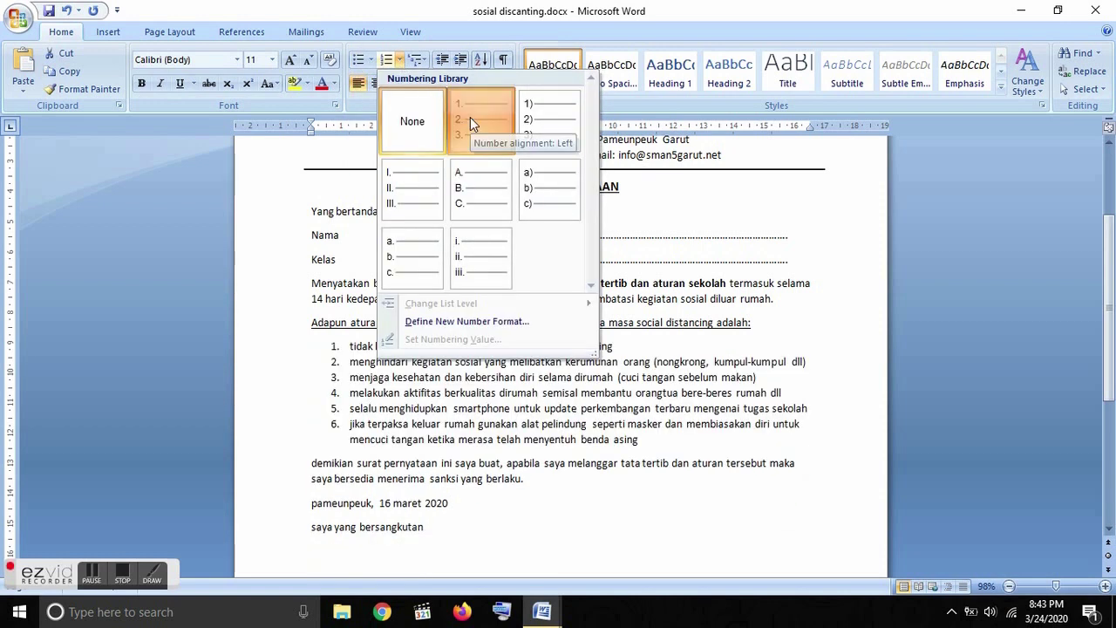
click(471, 117)
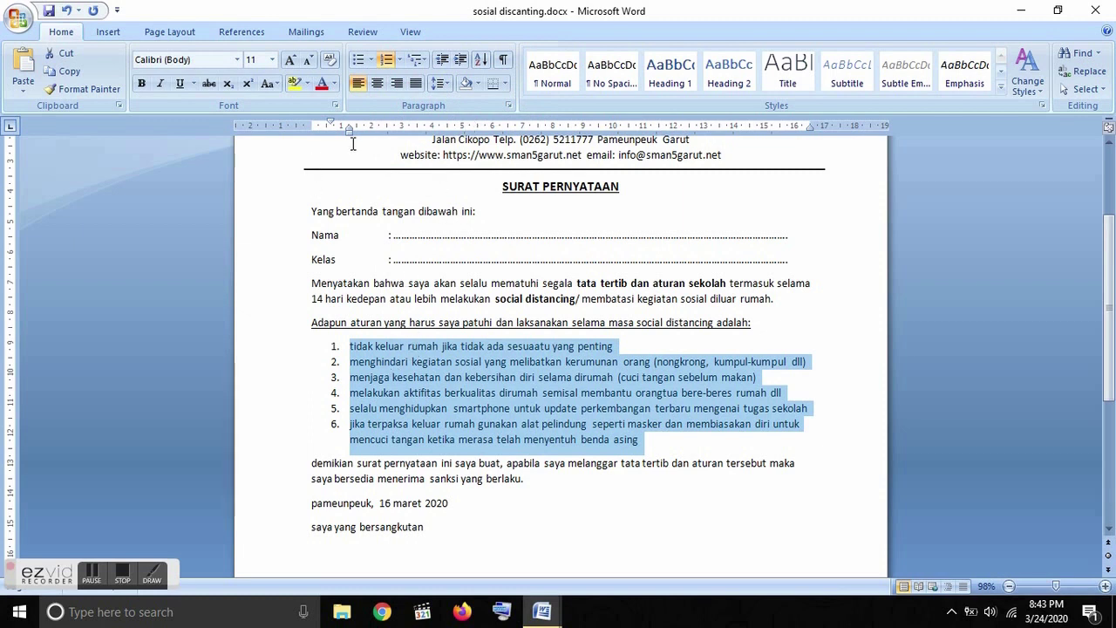
Reduce the numbered list's left indent to about 0.75 cm, bringing the numbers close to the body text's edge as in praktikum word.docx.
drag(349, 133, 339, 135)
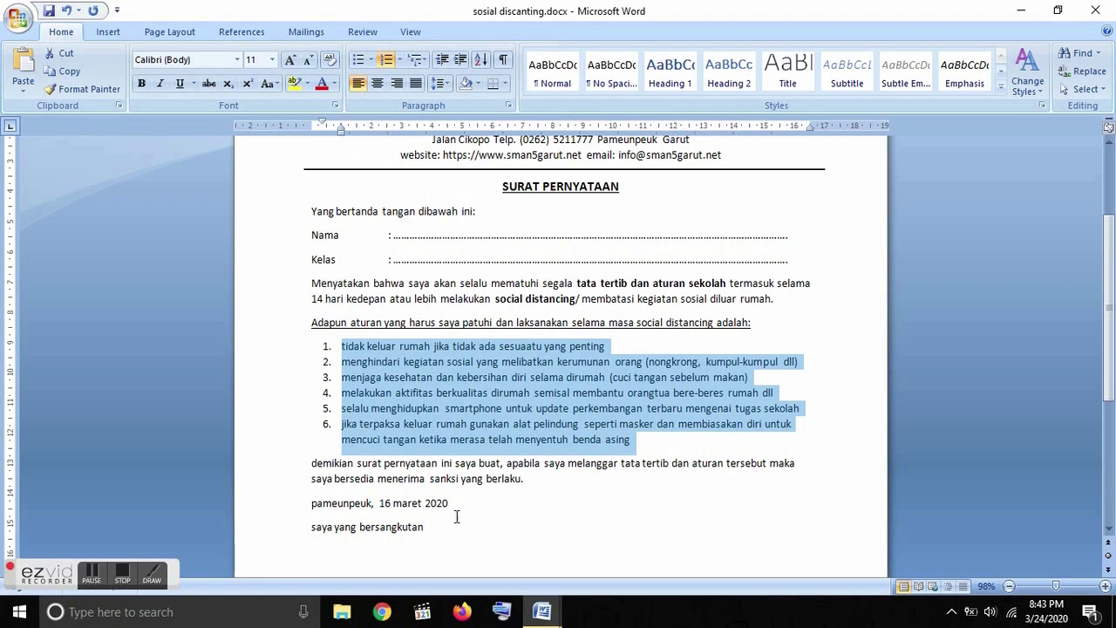
click(542, 610)
click(507, 568)
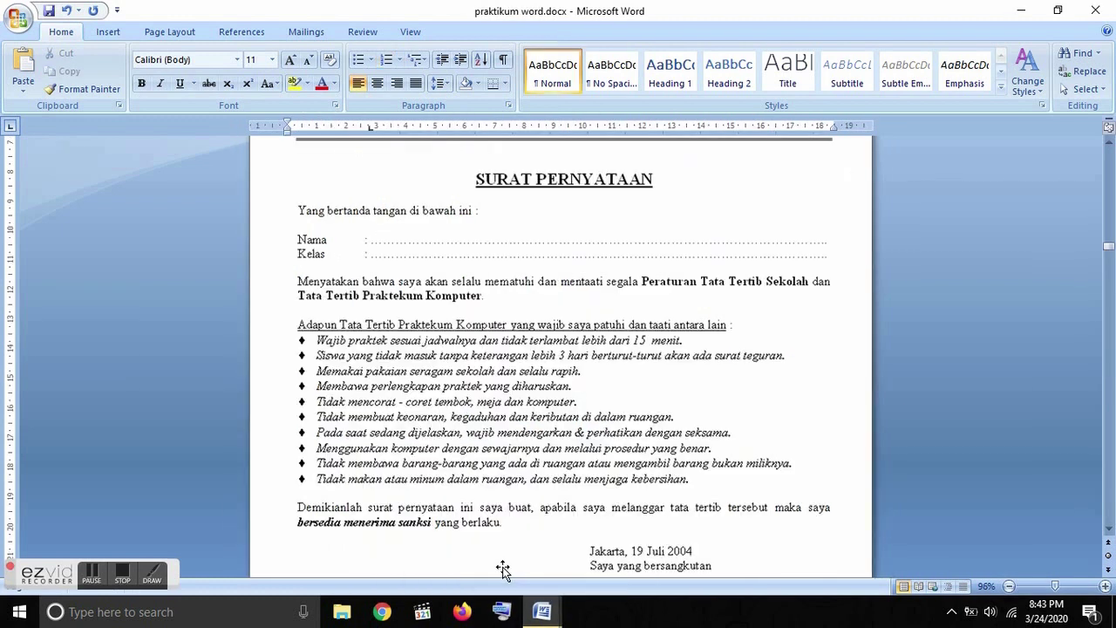
click(543, 610)
click(618, 576)
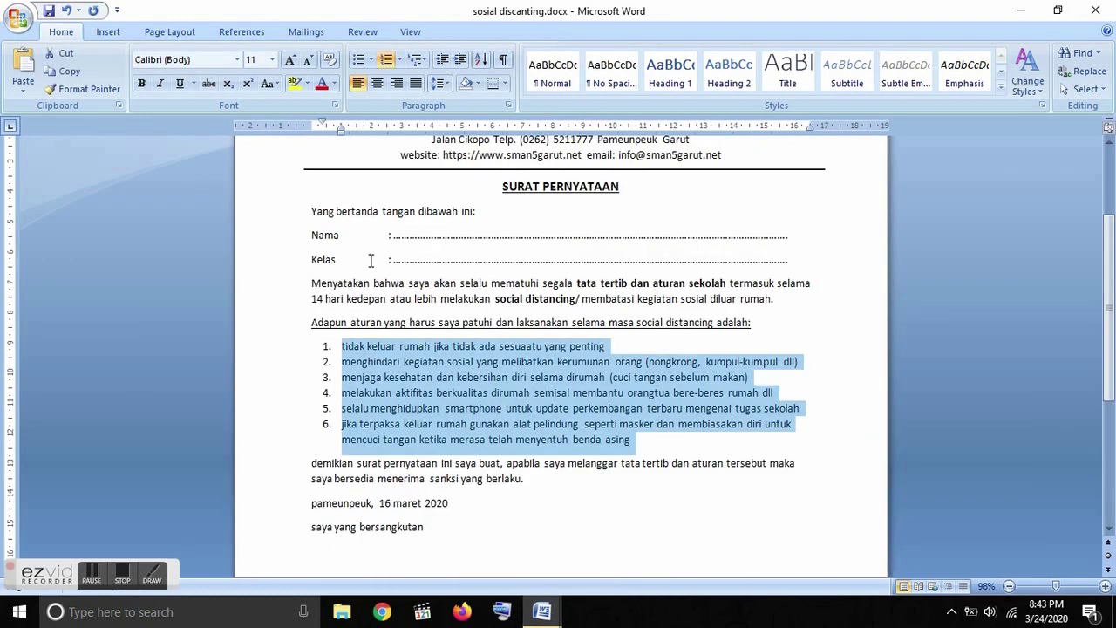
drag(342, 133, 335, 140)
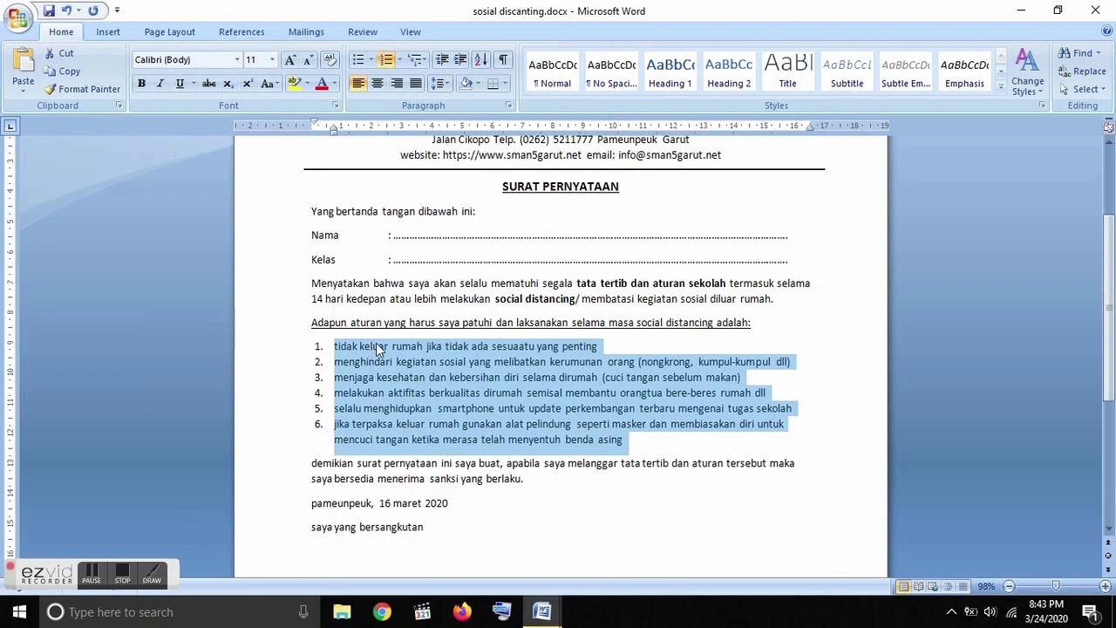
Correct the misspelled "sesuaatu" to "sesuatu" in the first rule.
scroll(377, 340, down, 1)
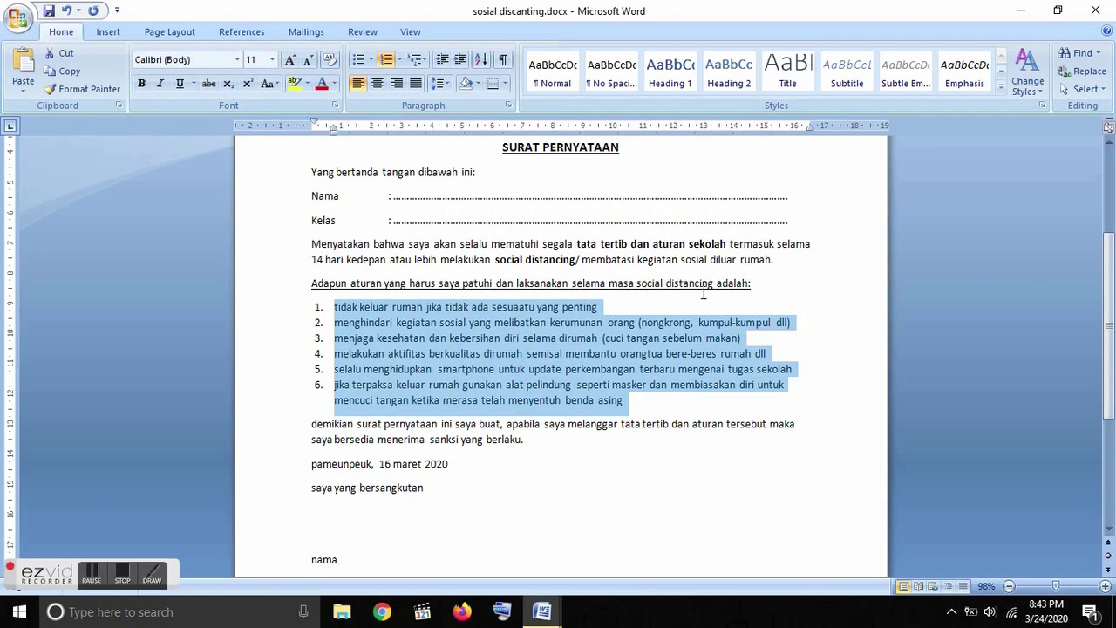
click(347, 310)
drag(336, 309, 361, 307)
click(521, 308)
key(BackSpace)
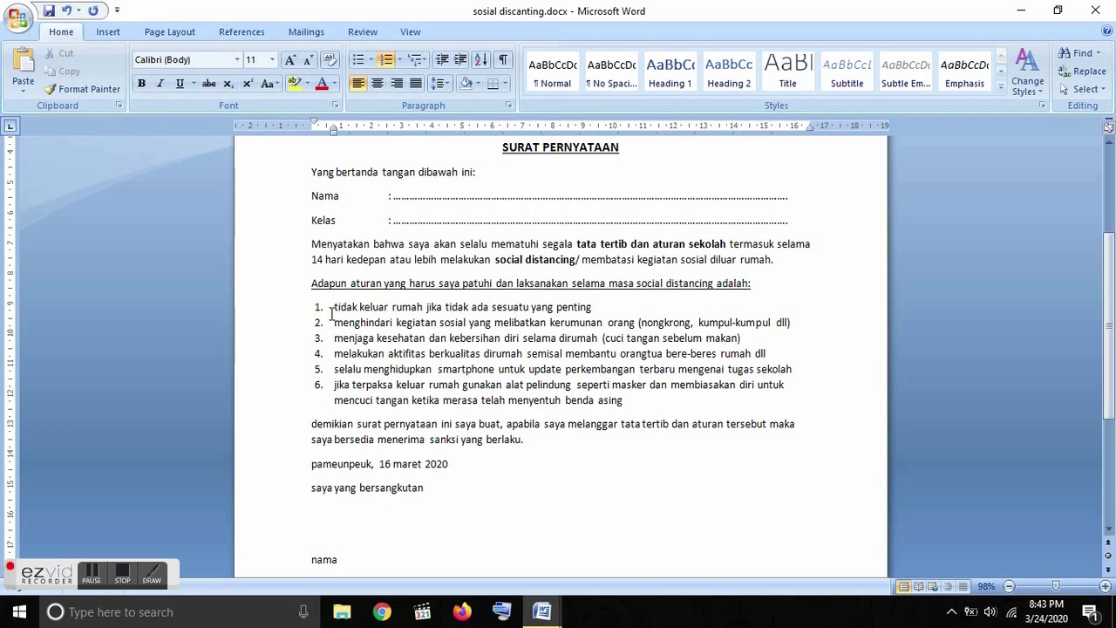
Capitalize the opening words of rules 1 and 2, "Tidak" and "Menghindari", with the Capitalize Each Word case option.
drag(336, 307, 366, 307)
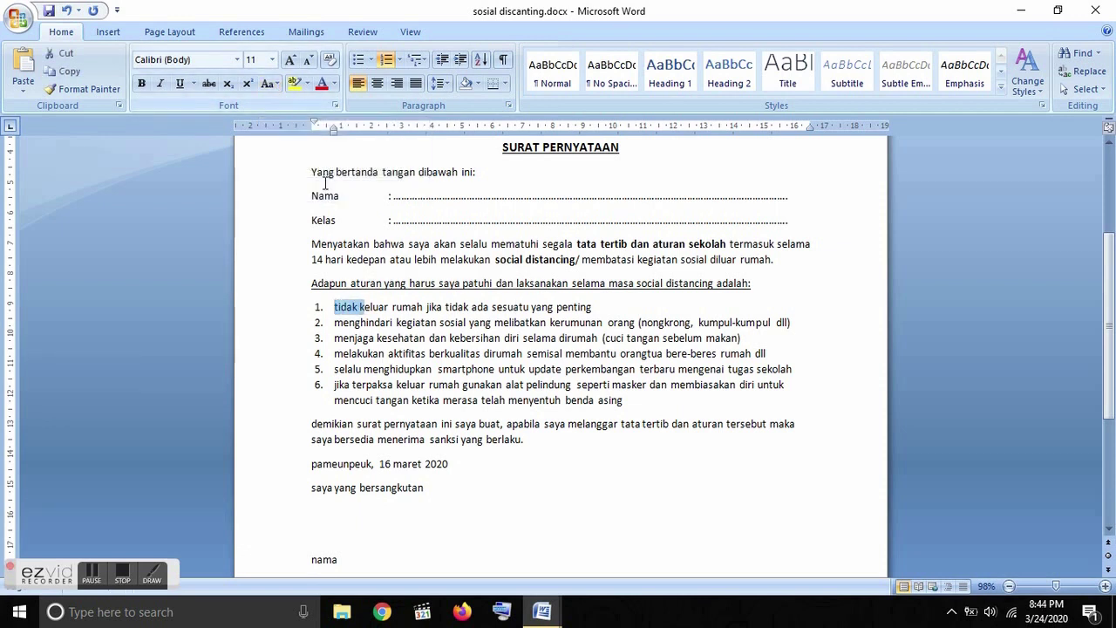
click(353, 307)
double_click(355, 307)
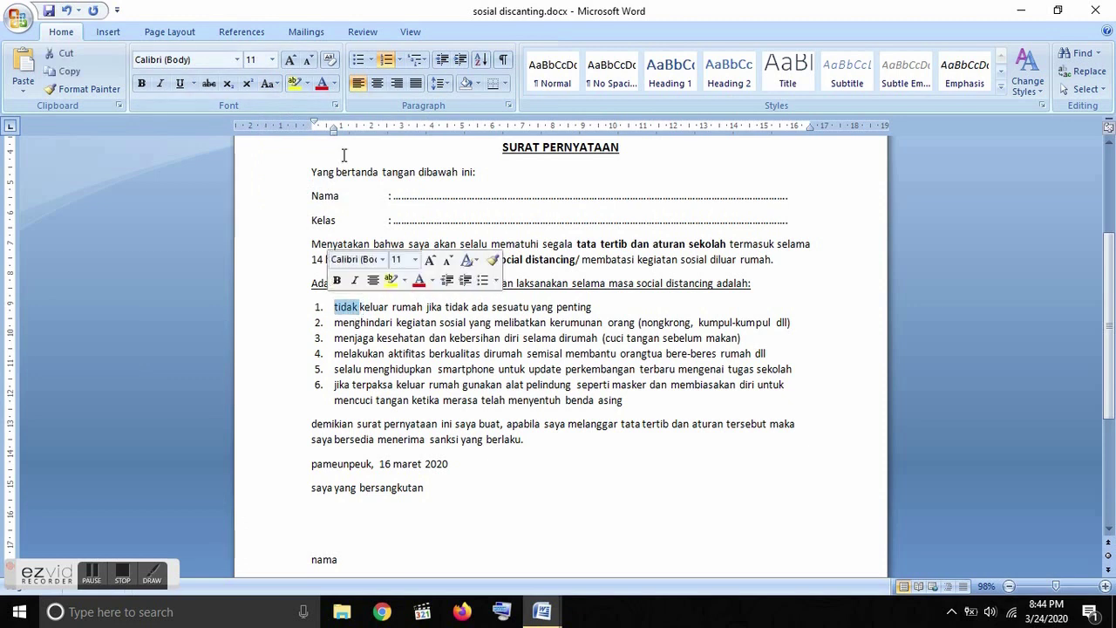
click(269, 83)
click(286, 163)
drag(334, 323, 395, 323)
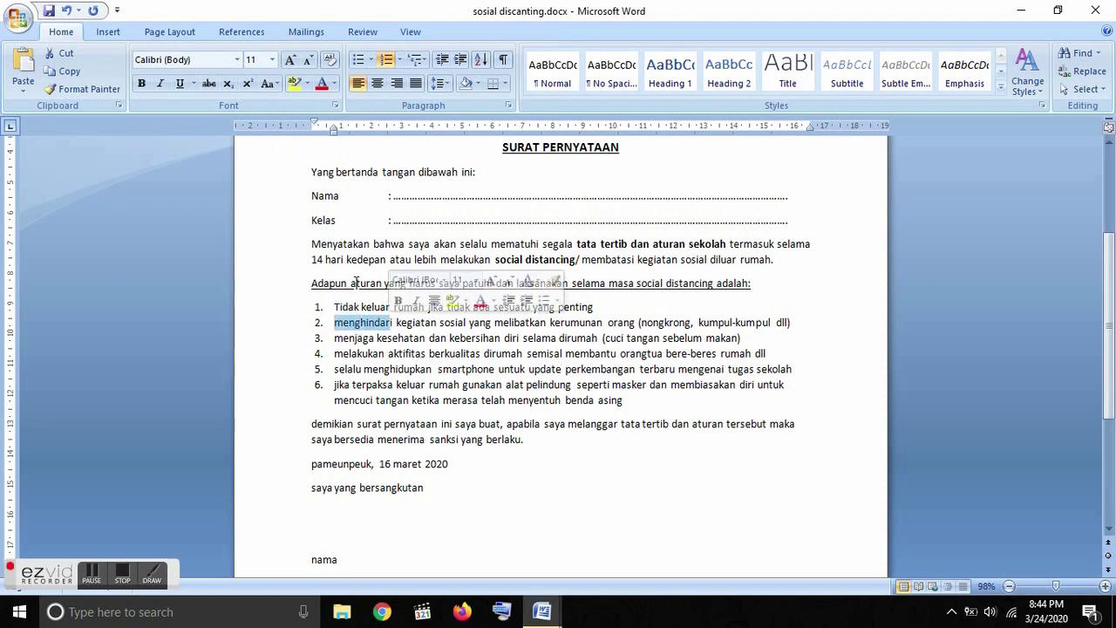
click(268, 84)
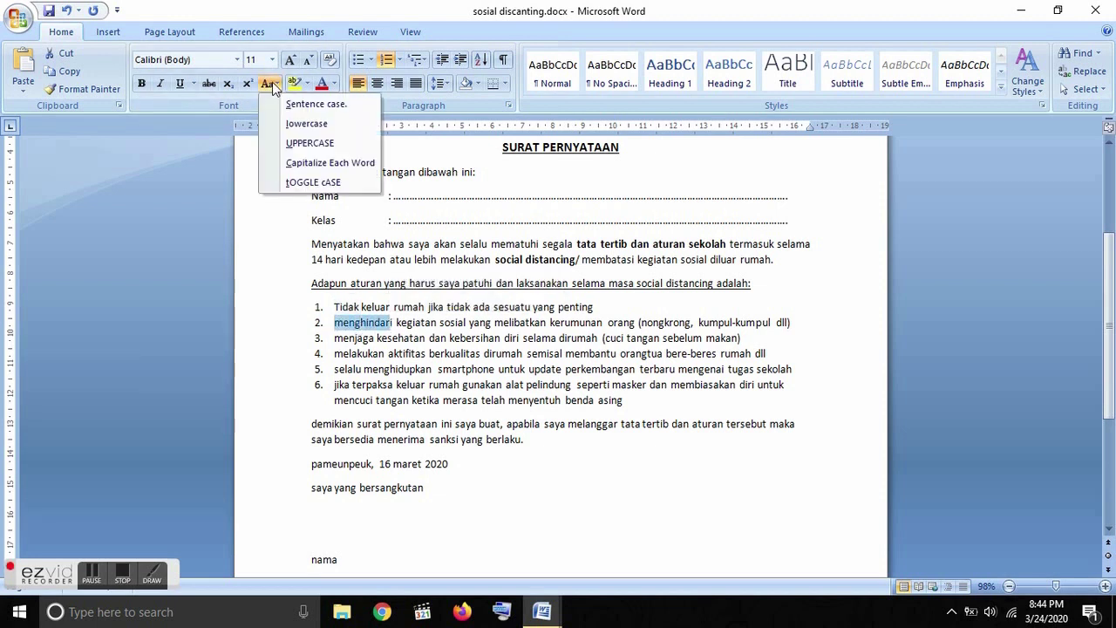
click(292, 165)
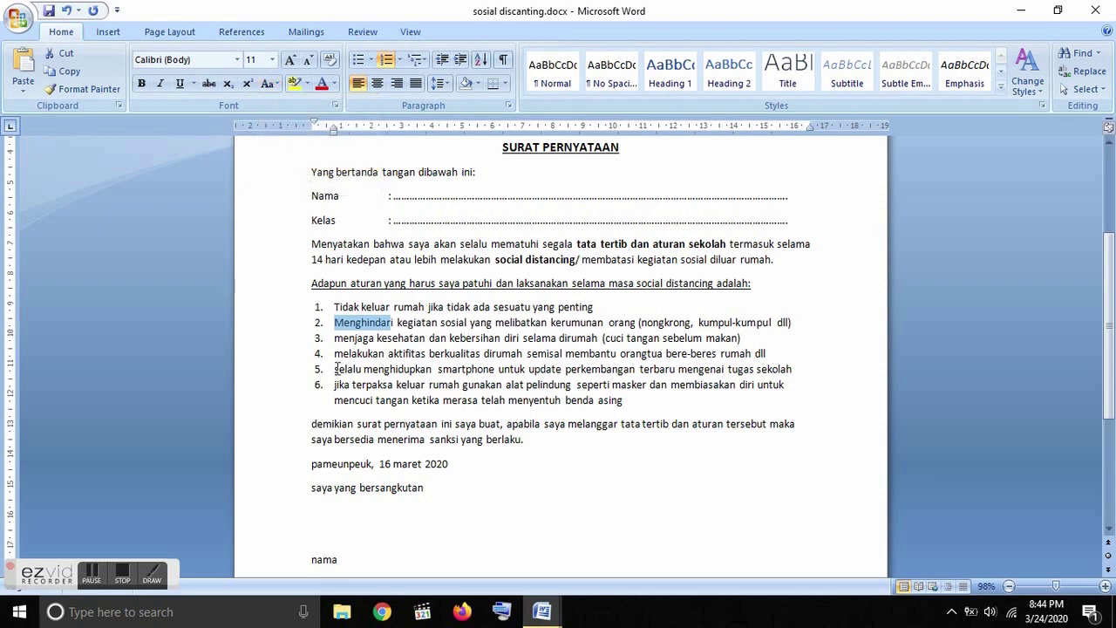
Capitalize the opening words of rules 3 and 4, "Menjaga" and "Melakukan", with the Capitalize Each Word case option.
drag(334, 338, 375, 340)
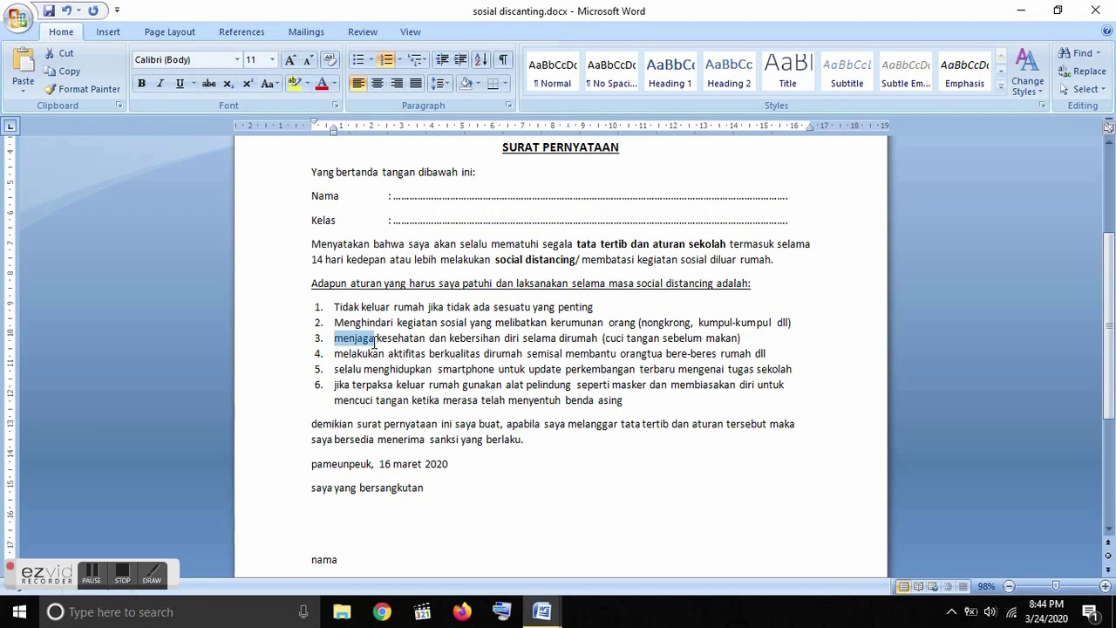
click(275, 82)
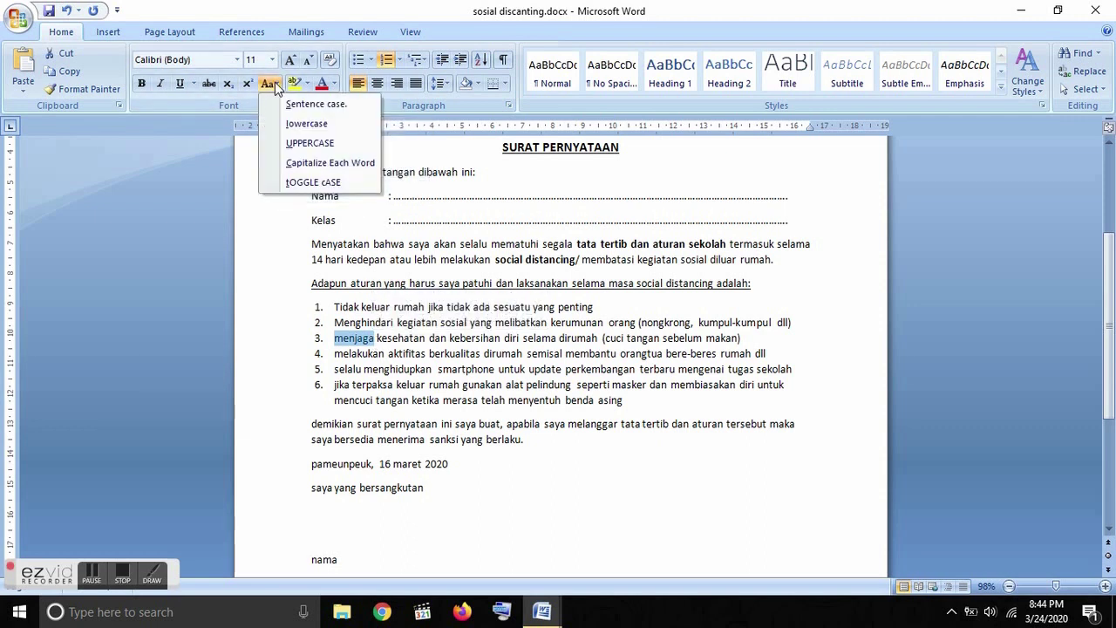
click(329, 162)
drag(335, 353, 385, 355)
click(275, 82)
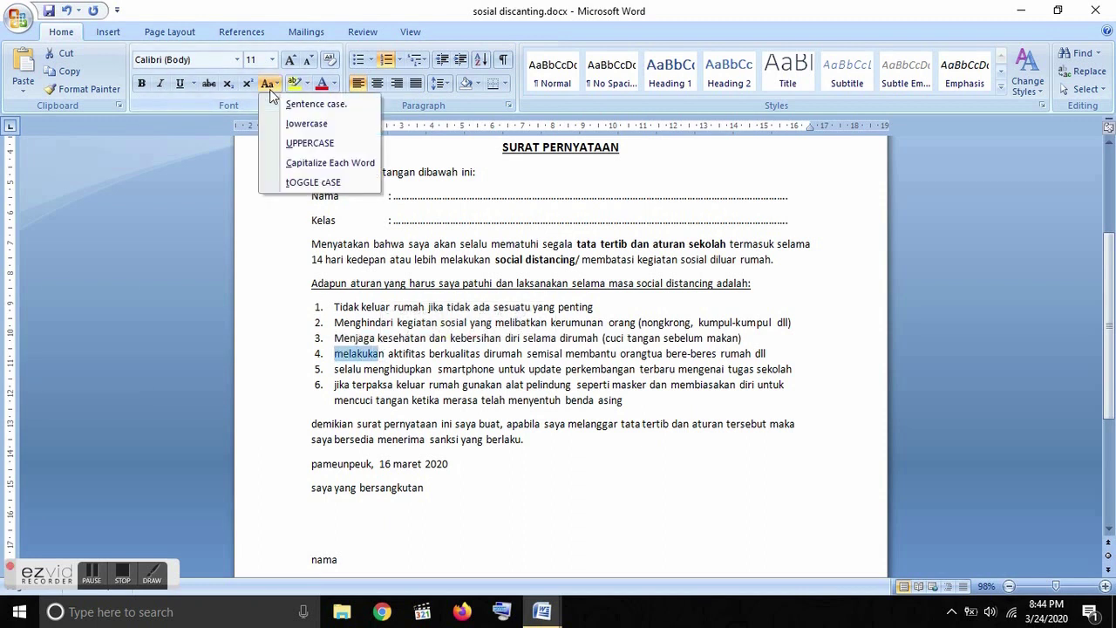
click(282, 165)
Capitalize the opening words of rules 5 and 6, "Selalu" and "Jika", with the Capitalize Each Word case option.
drag(334, 369, 363, 371)
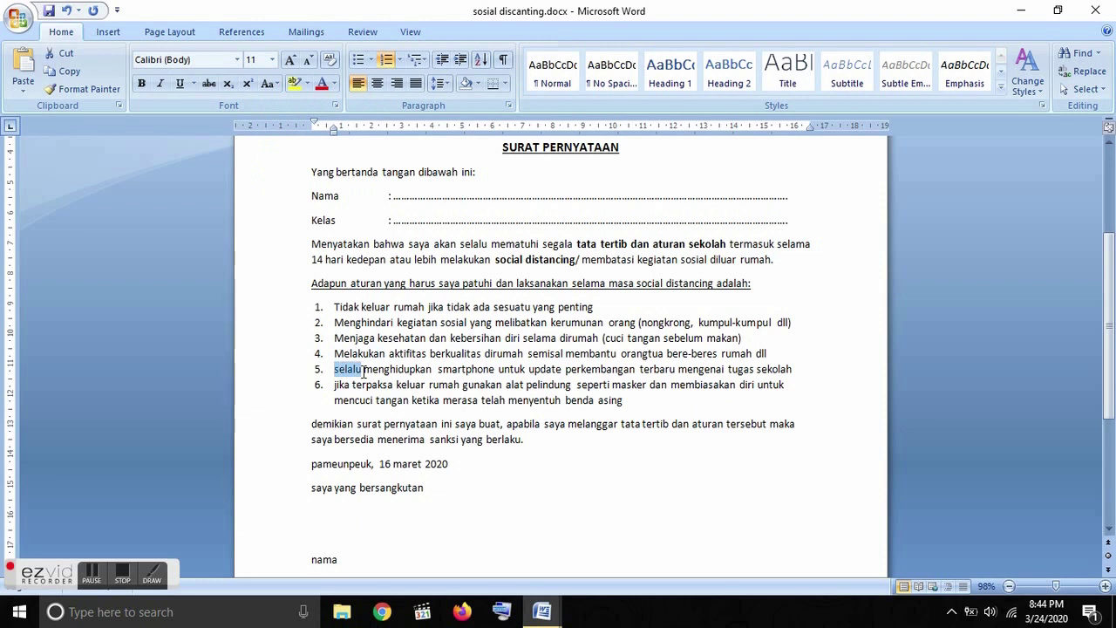
click(275, 83)
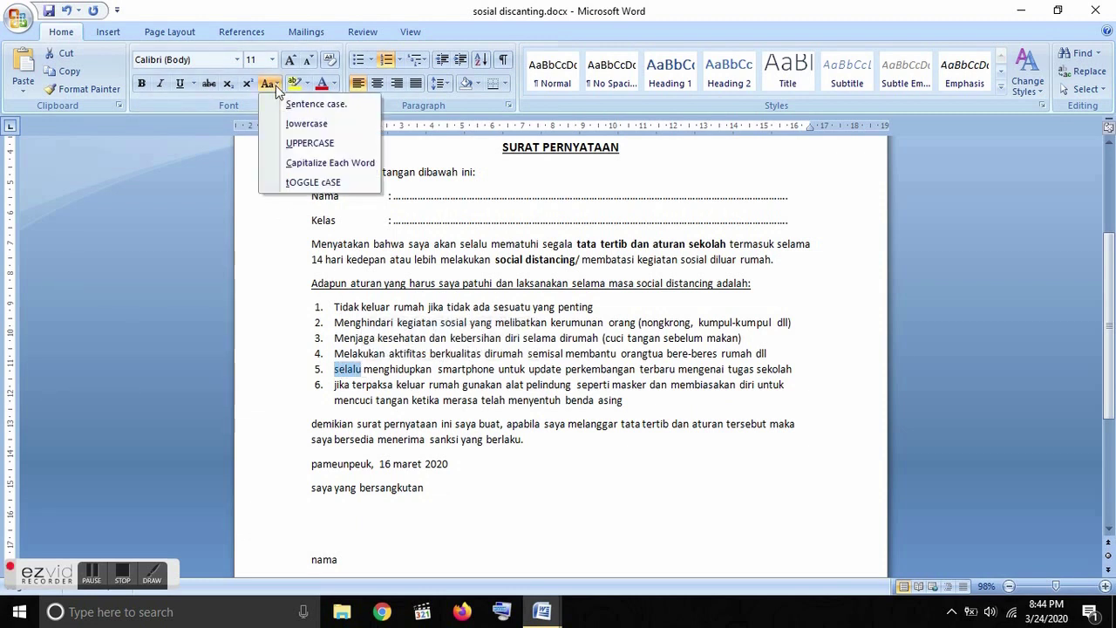
click(303, 165)
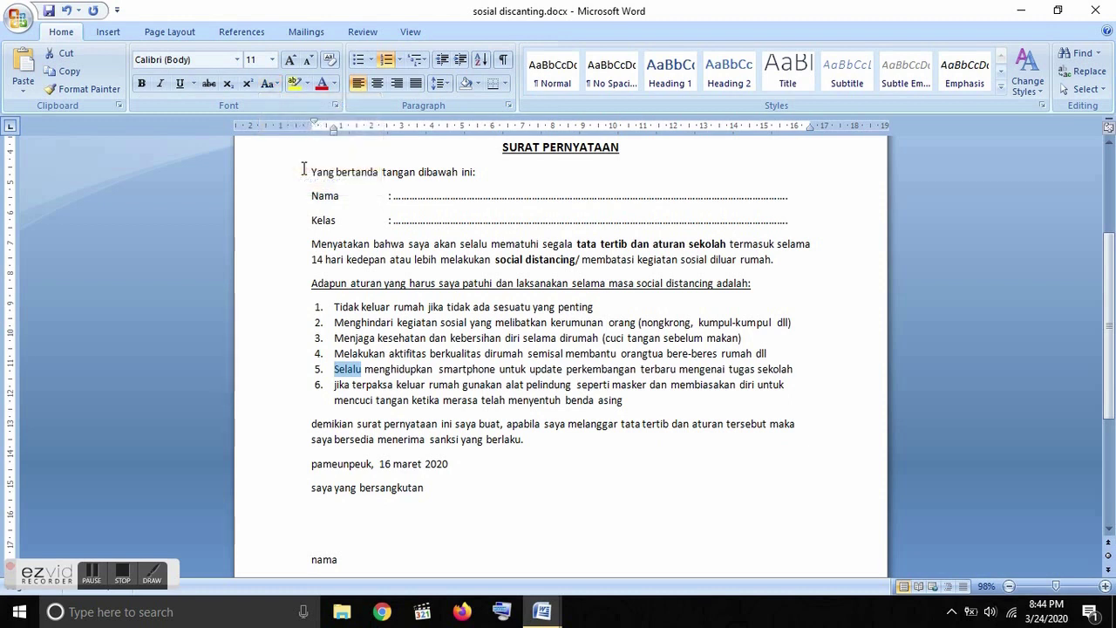
drag(334, 393, 355, 390)
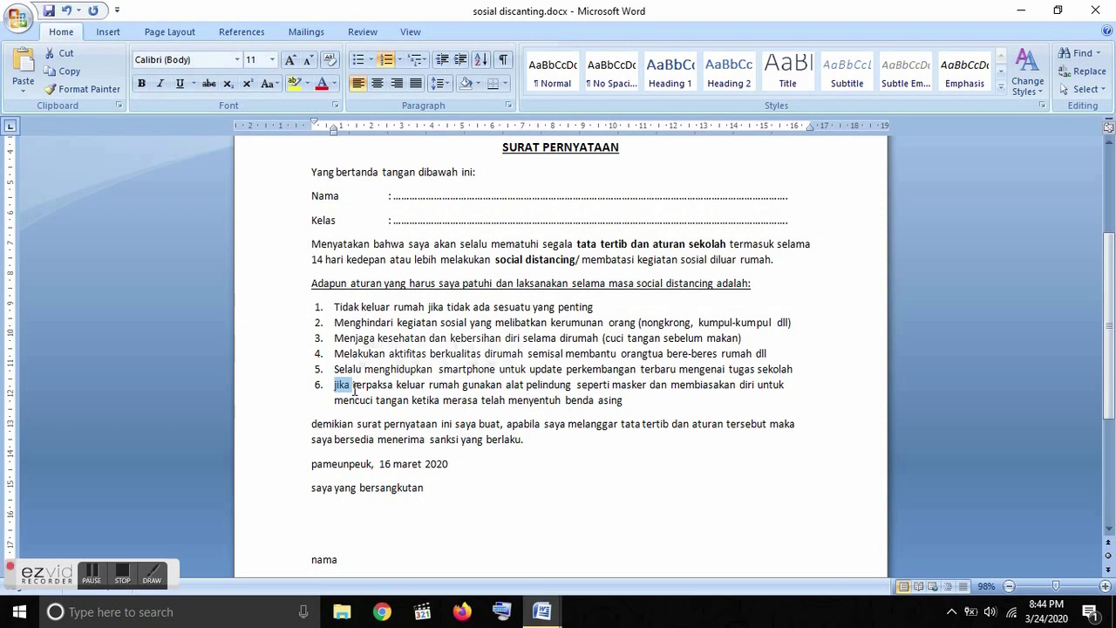
click(272, 85)
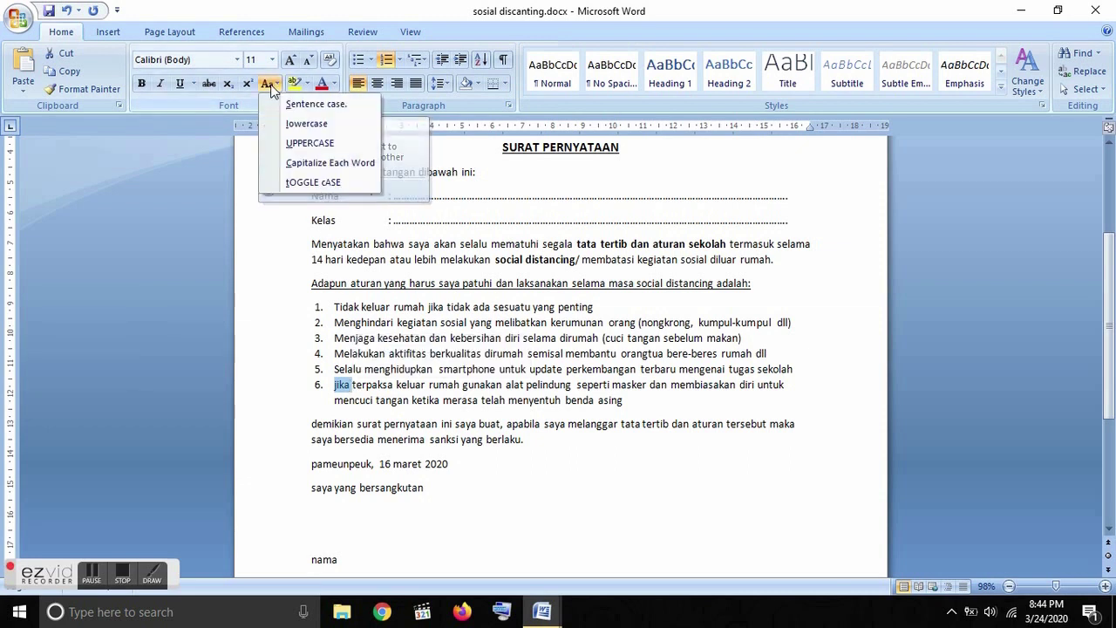
click(294, 166)
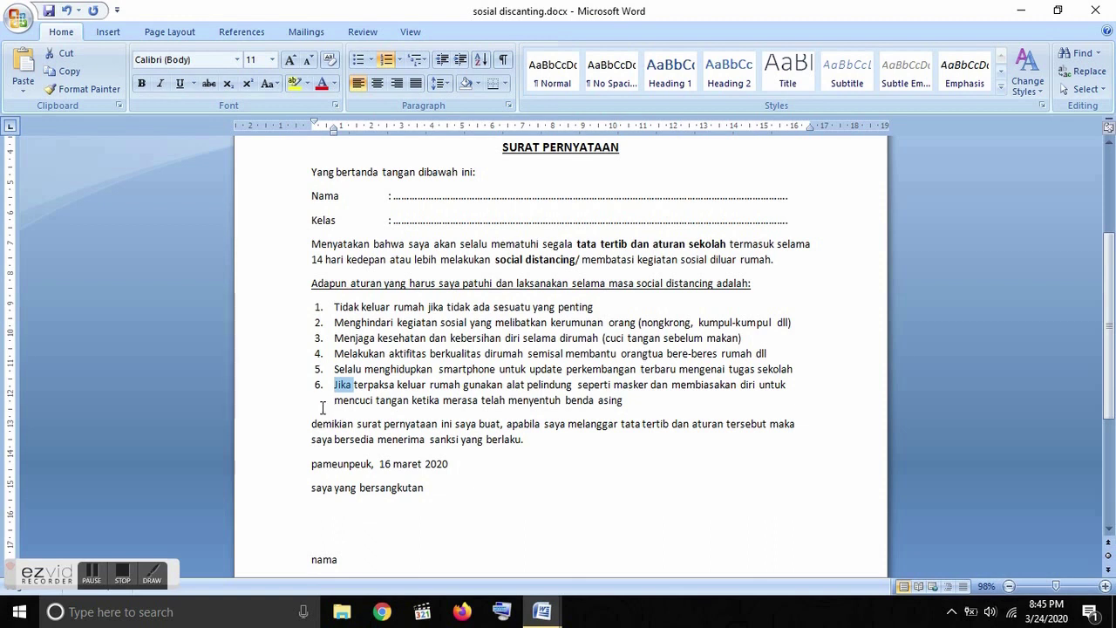
Capitalize the opening words "Demikian Surat" of the closing paragraph below the rules.
drag(311, 426, 364, 427)
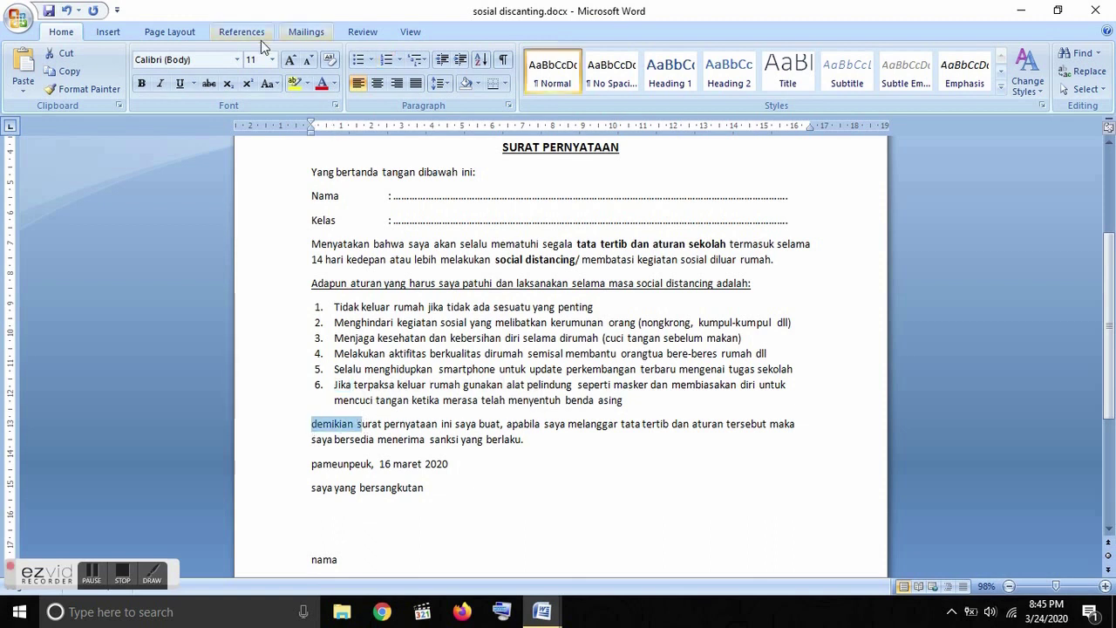
click(269, 83)
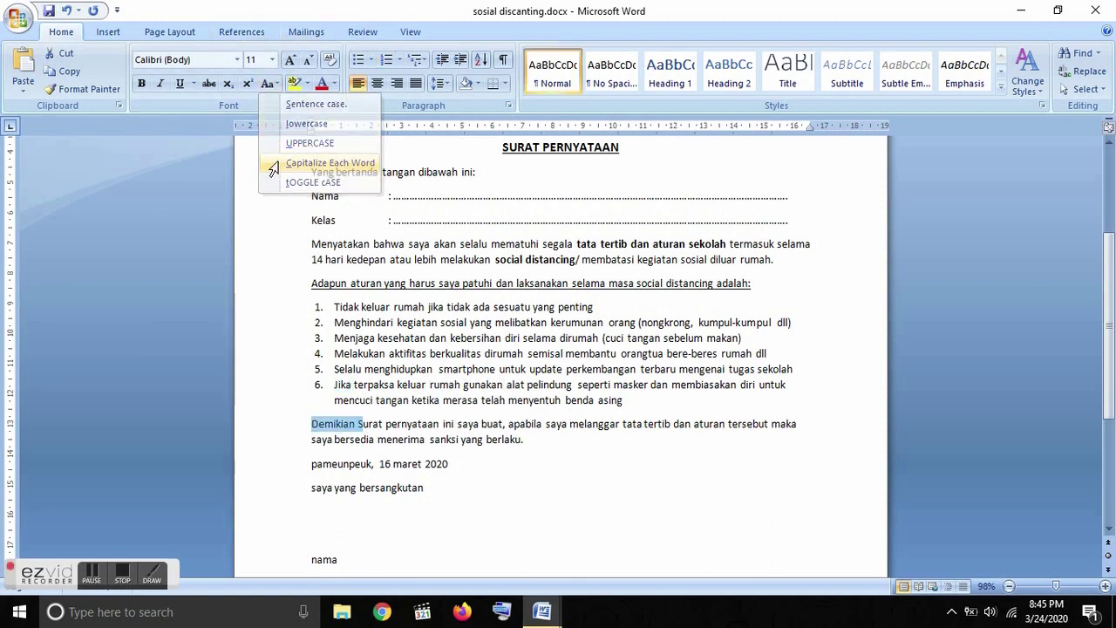
click(279, 162)
Compare the closing paragraph and signature block with the sample letter in praktikum word.docx.
scroll(340, 440, down, 2)
scroll(347, 367, up, 1)
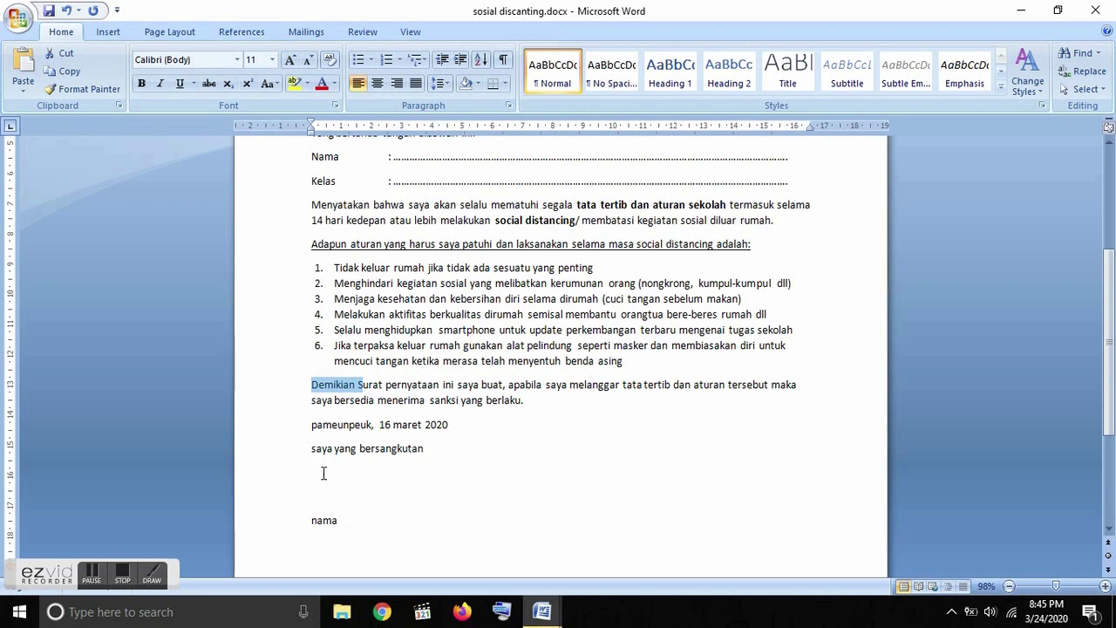
scroll(327, 471, down, 2)
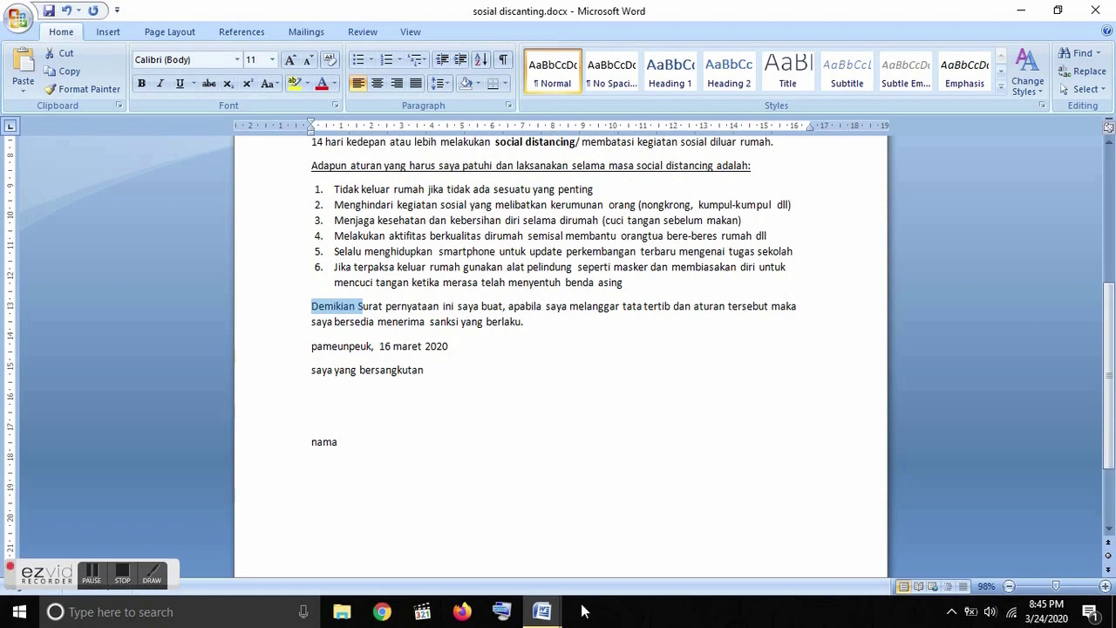
click(542, 612)
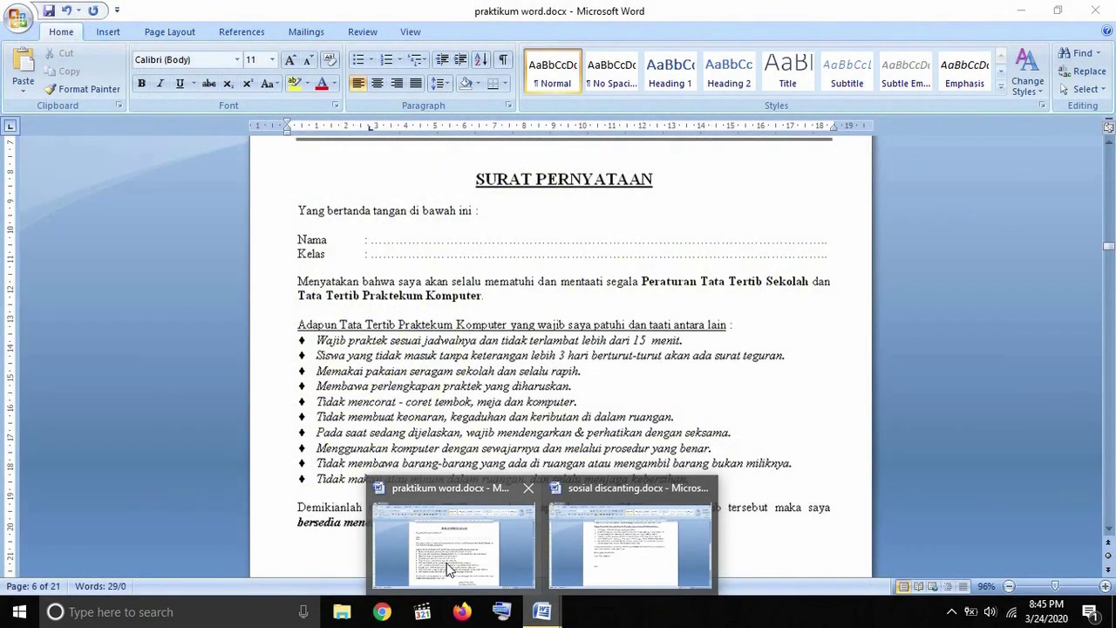
click(452, 560)
scroll(535, 511, down, 3)
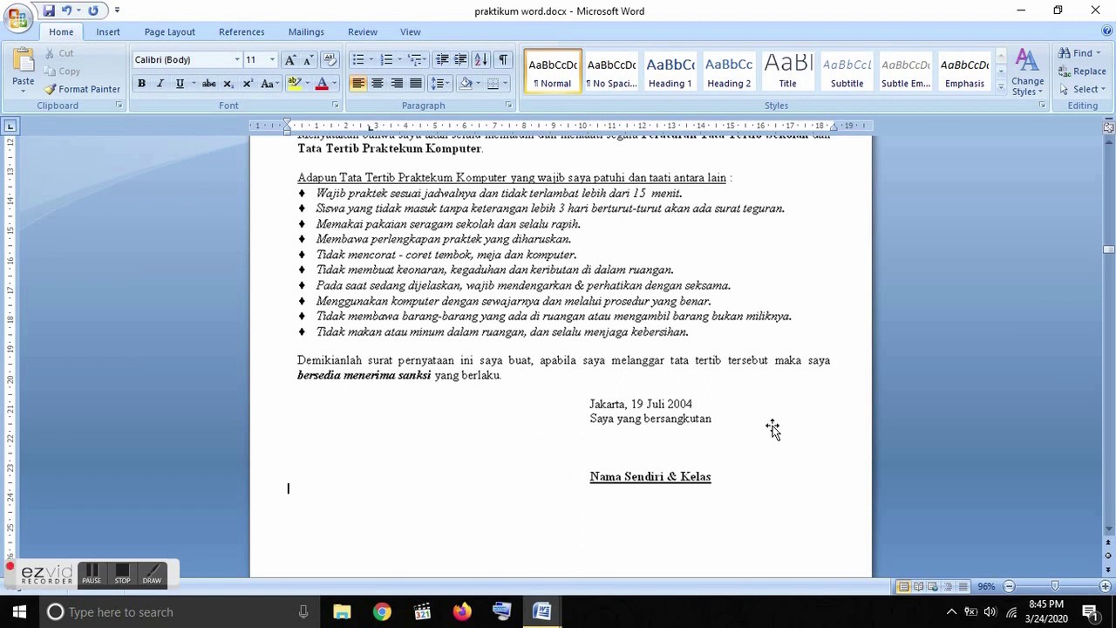
scroll(776, 427, down, 1)
click(542, 611)
click(460, 563)
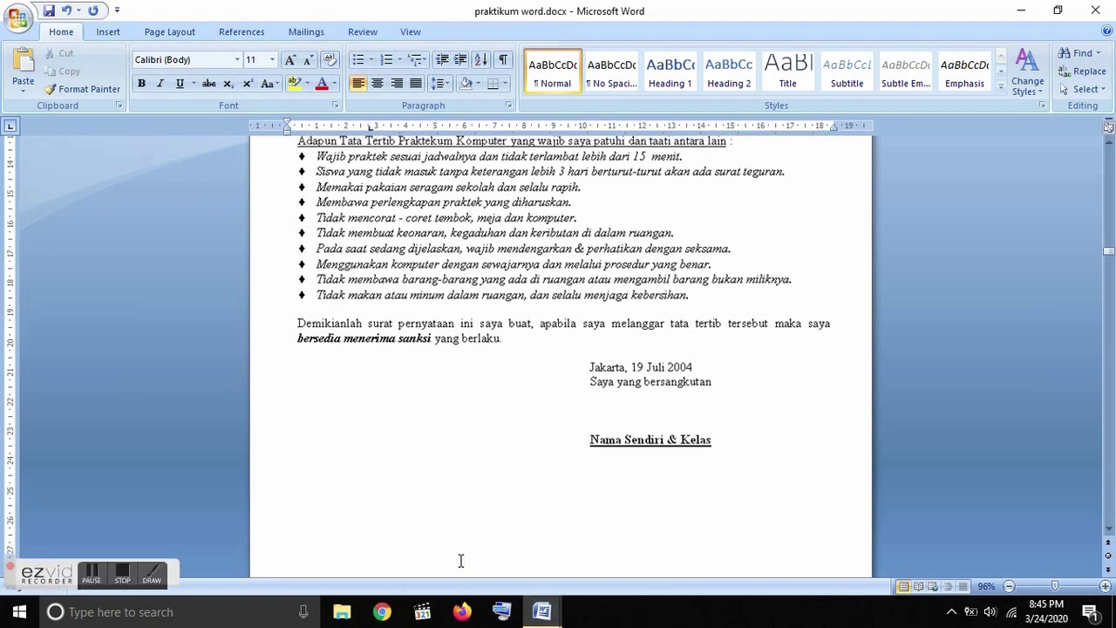
click(538, 613)
click(626, 567)
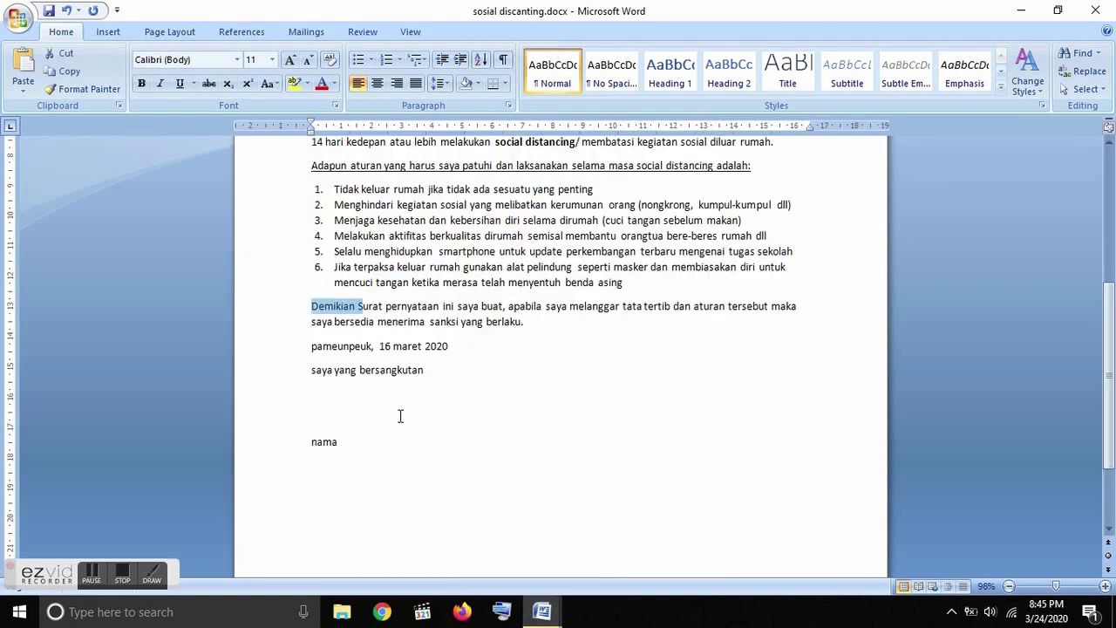
Remove the space after the signature block paragraphs, from the date line to "nama", and add a blank line above the block.
click(472, 370)
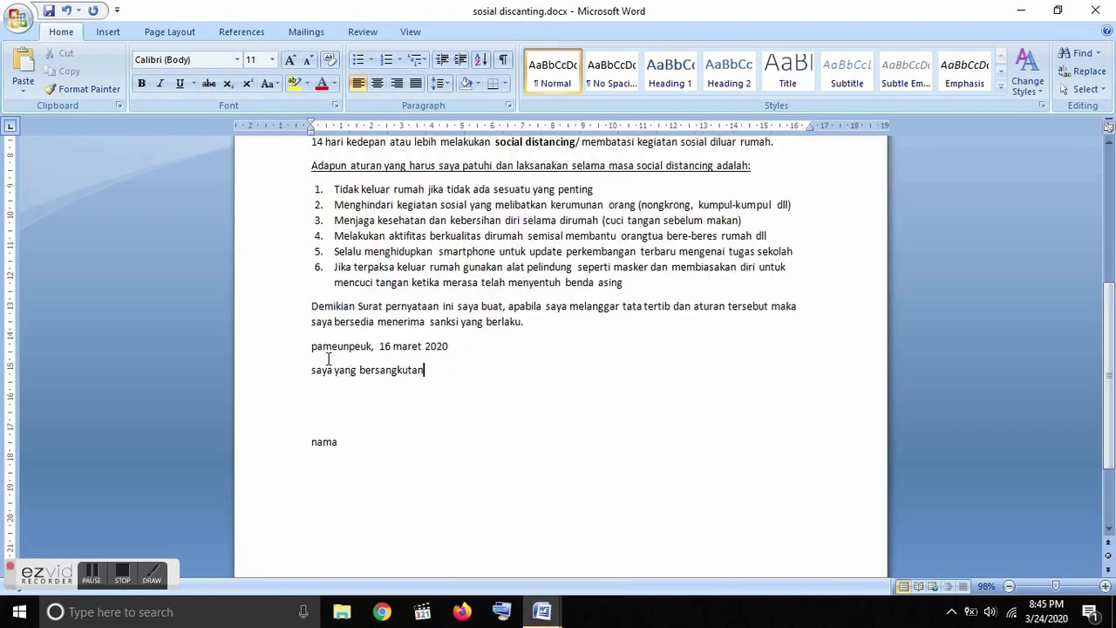
drag(304, 347, 375, 453)
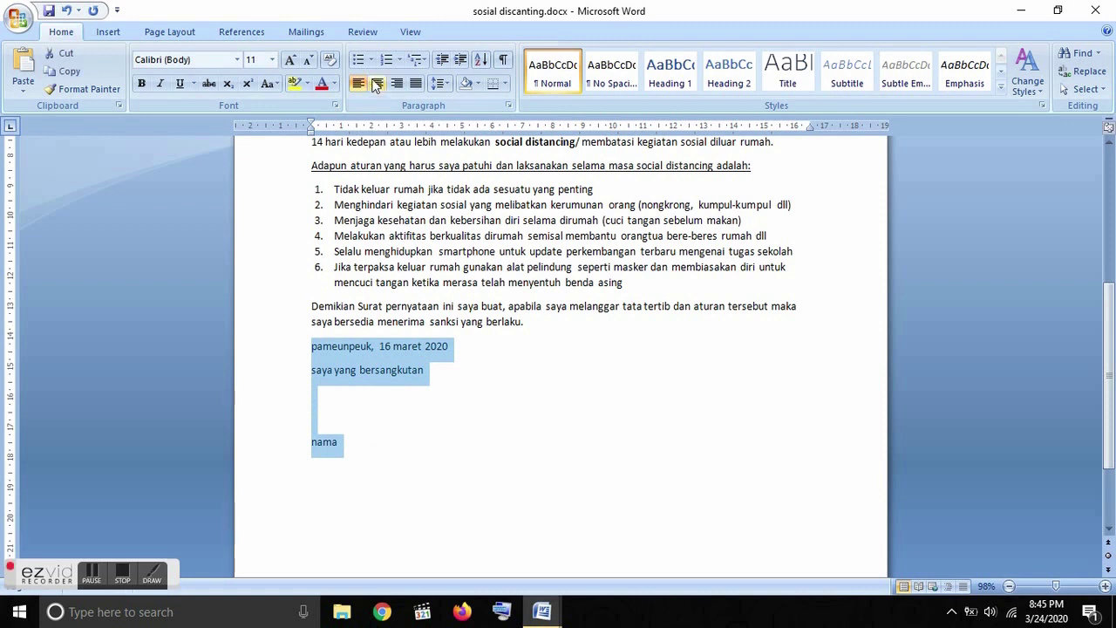
click(443, 81)
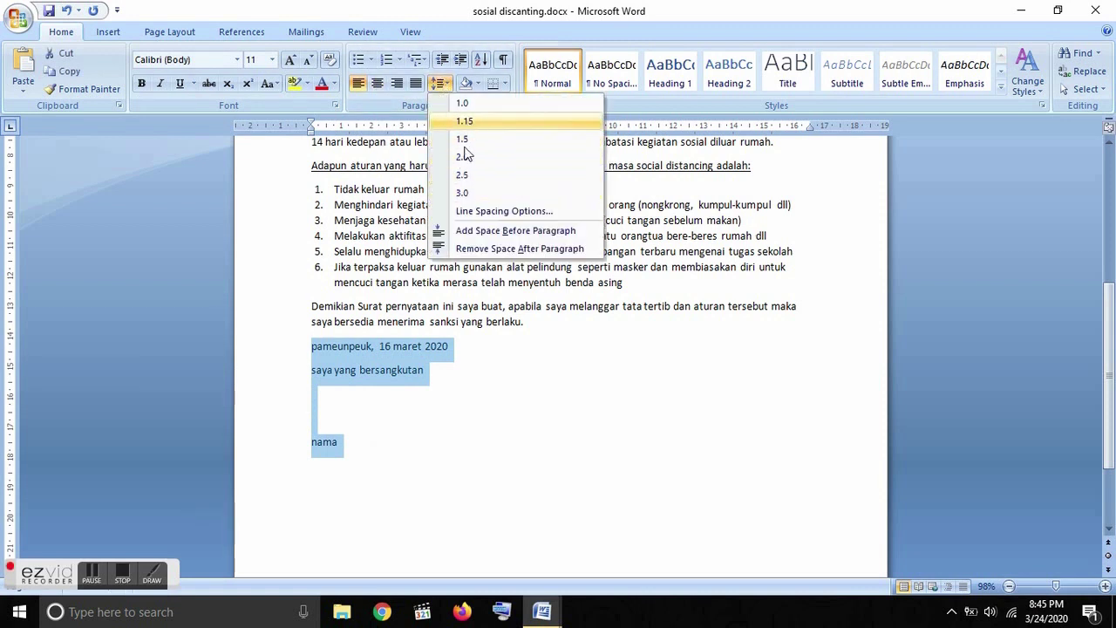
click(497, 249)
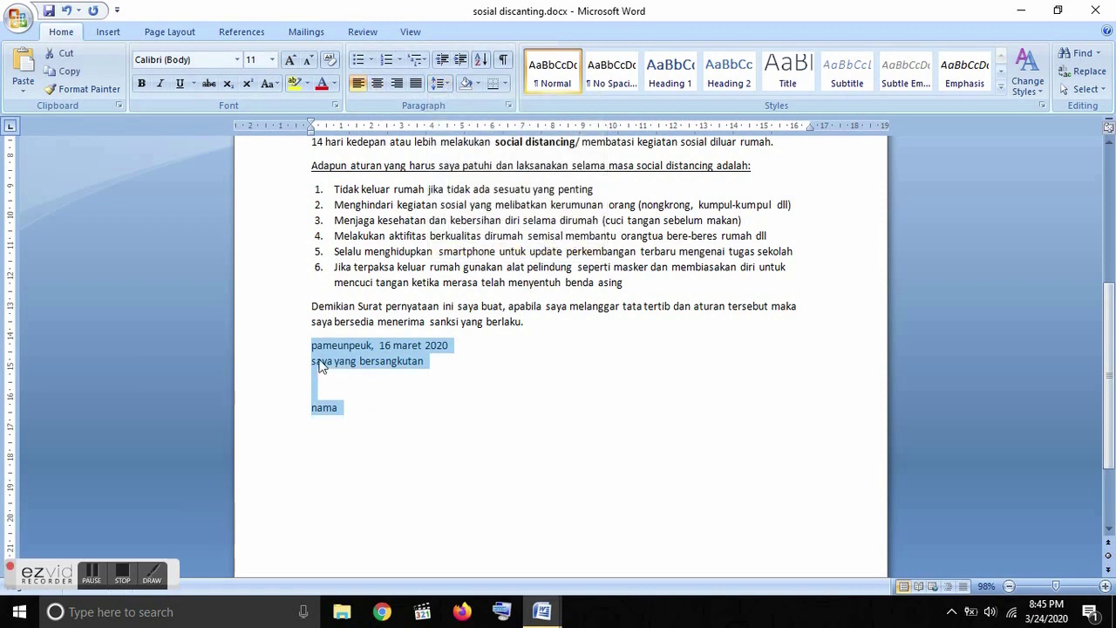
click(574, 331)
key(Return)
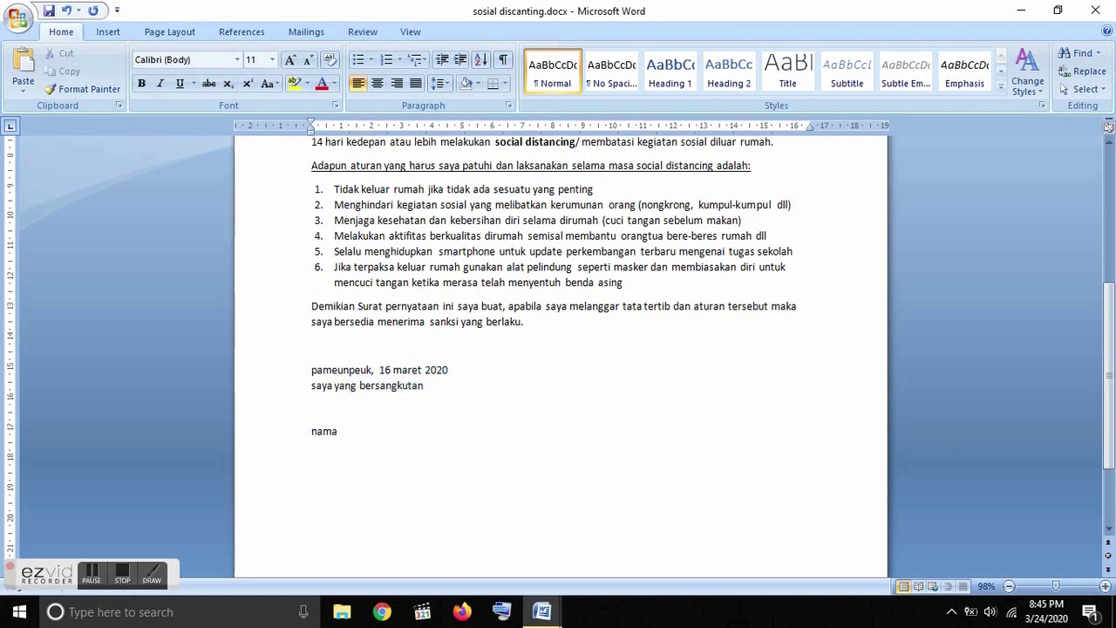
Open the on-screen keyboard and move it clear of the signature block's date line.
click(307, 373)
click(510, 612)
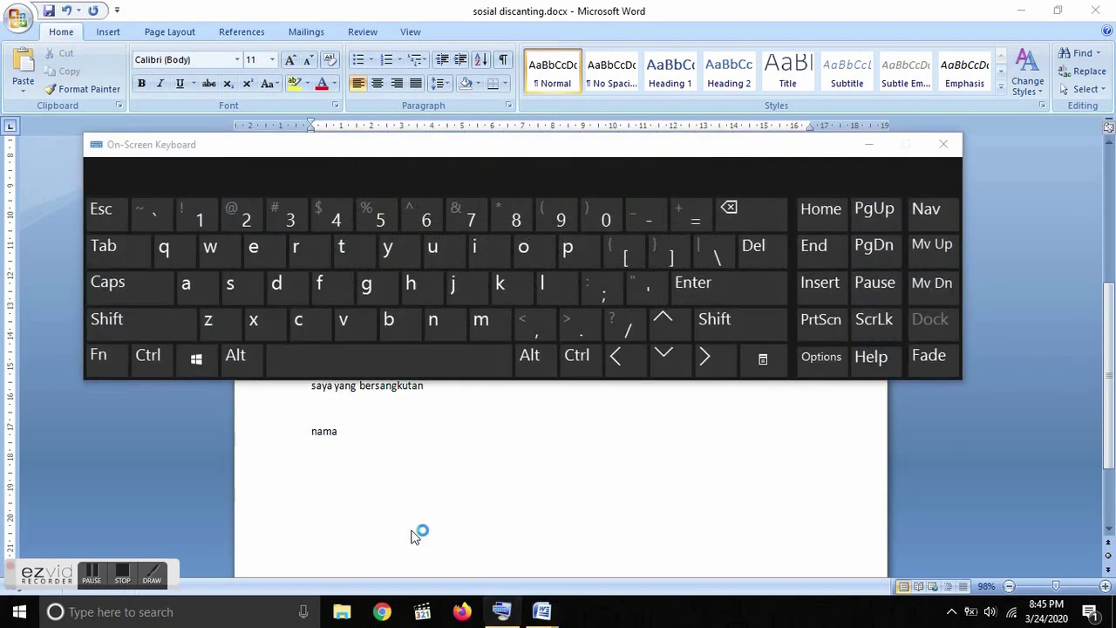
drag(352, 148, 355, 50)
click(313, 374)
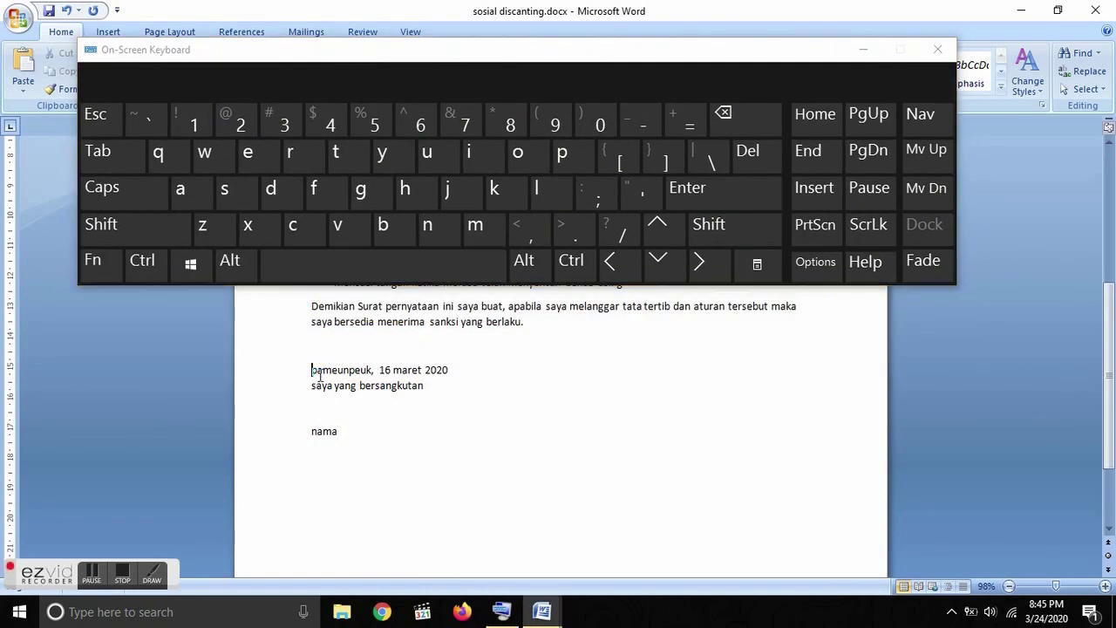
Capitalize "Pameunpeuk", "Saya" and "Nama" in the signature block with the Capitalize Each Word case option.
double_click(371, 370)
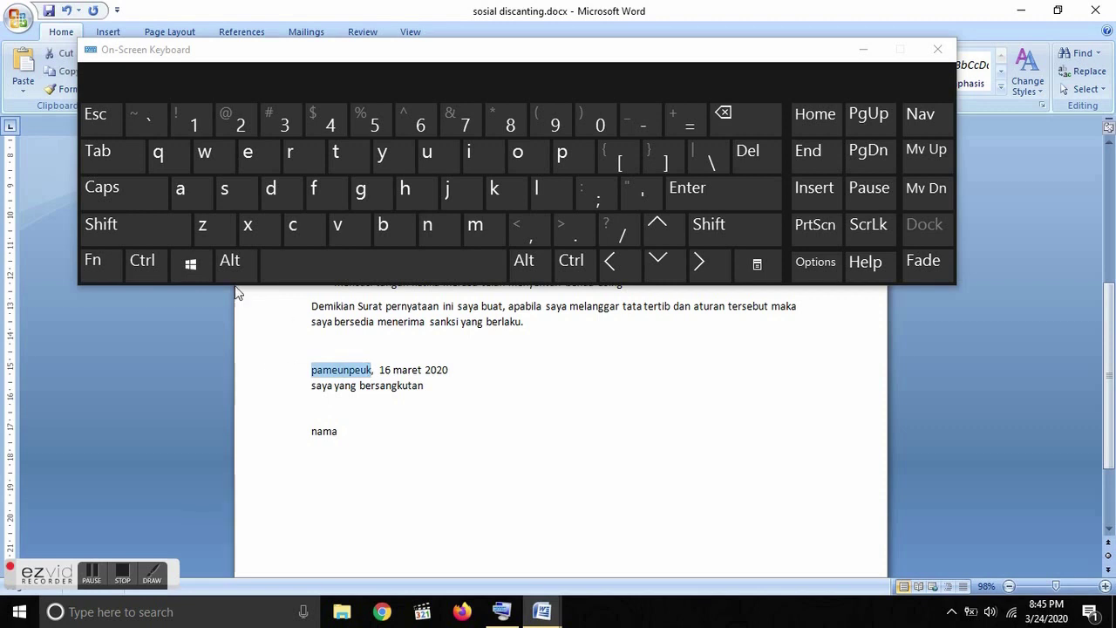
drag(133, 54, 402, 27)
click(276, 84)
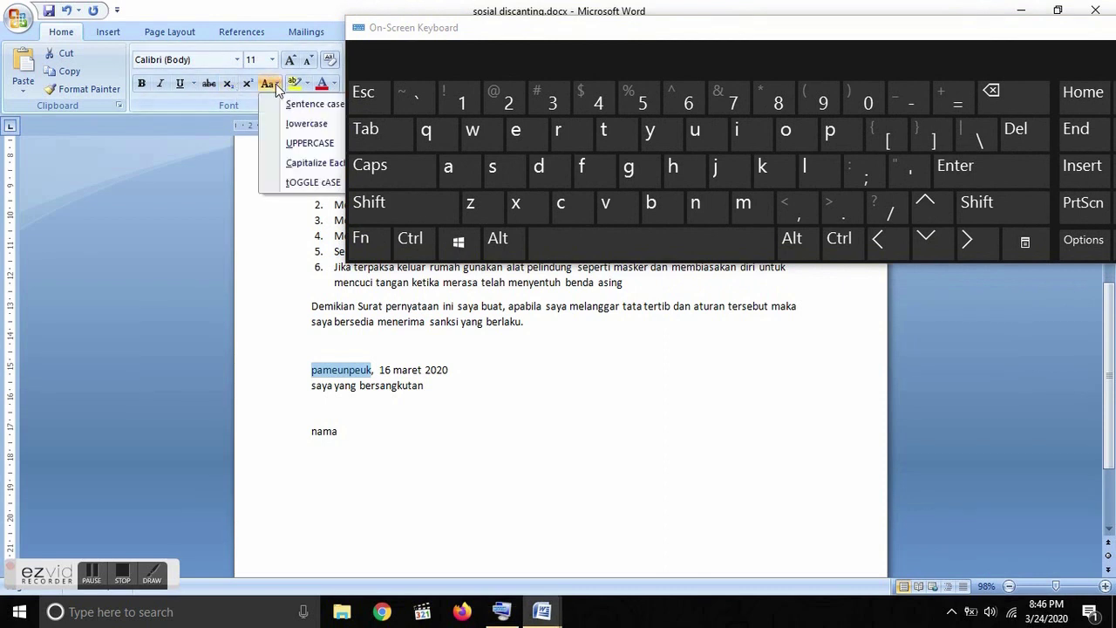
click(276, 157)
drag(332, 387, 310, 388)
click(270, 84)
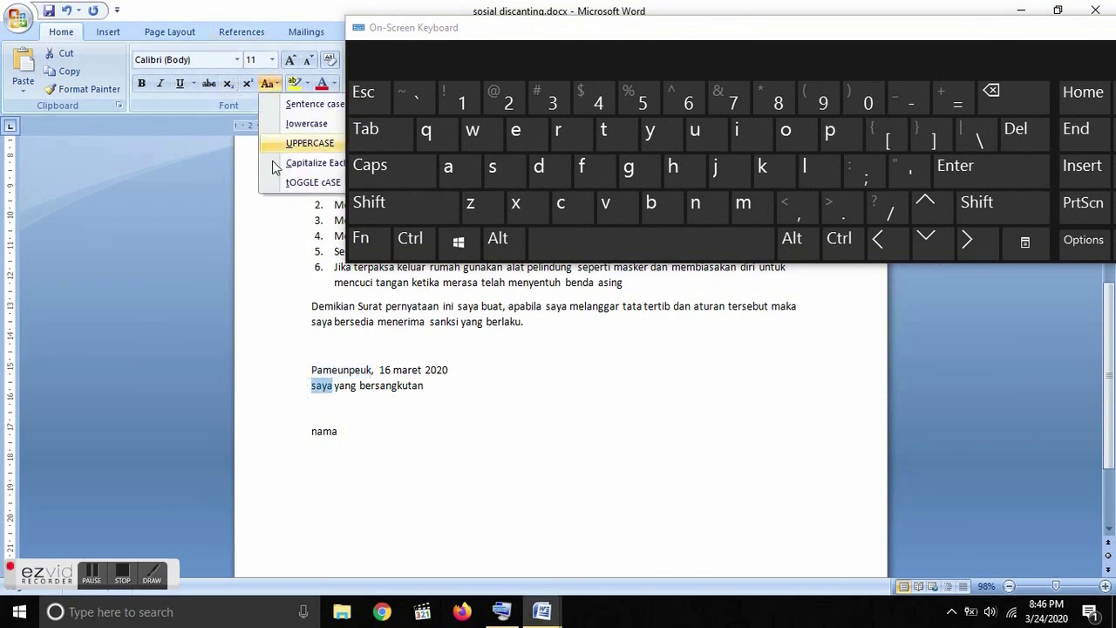
click(276, 163)
drag(376, 428, 280, 425)
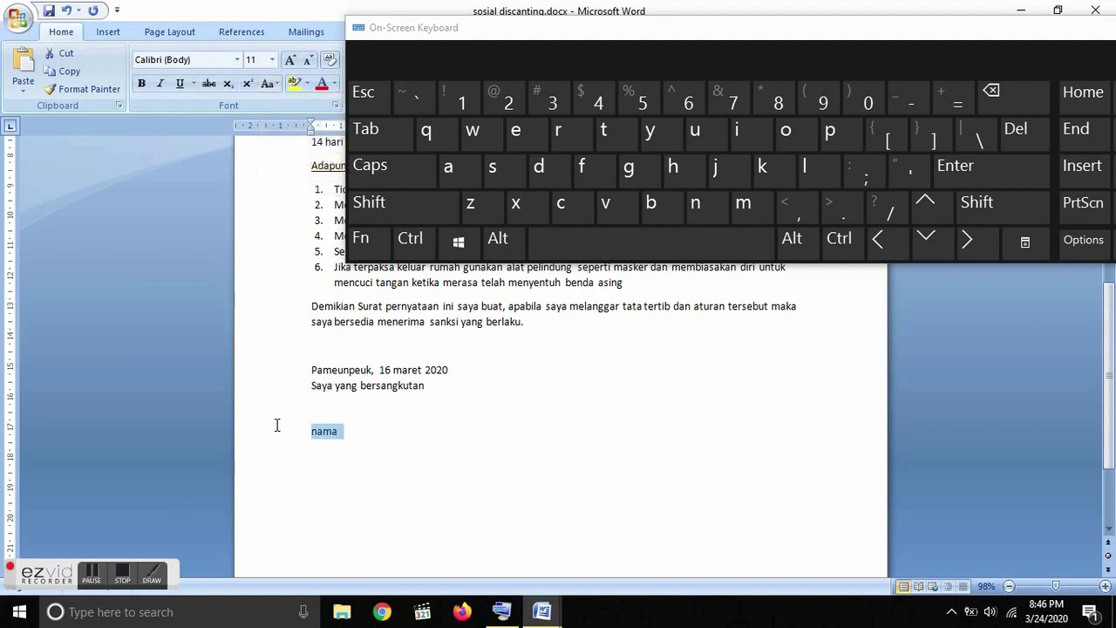
click(270, 84)
click(288, 163)
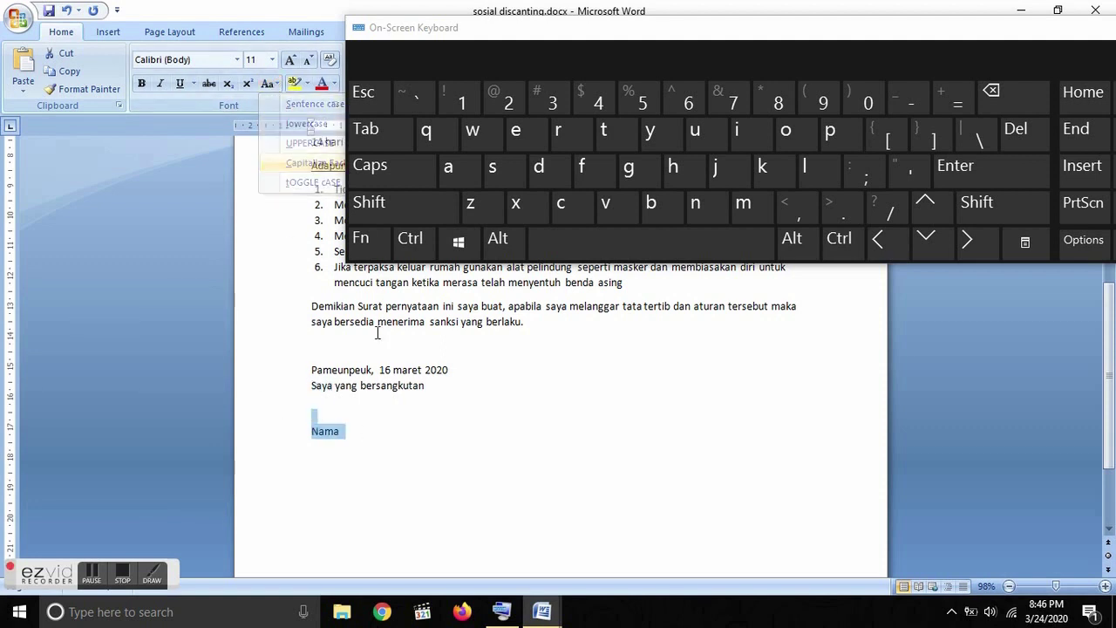
Indent the date line "Pameunpeuk, 16 maret 2020" by seven tabs using the on-screen keyboard.
click(305, 370)
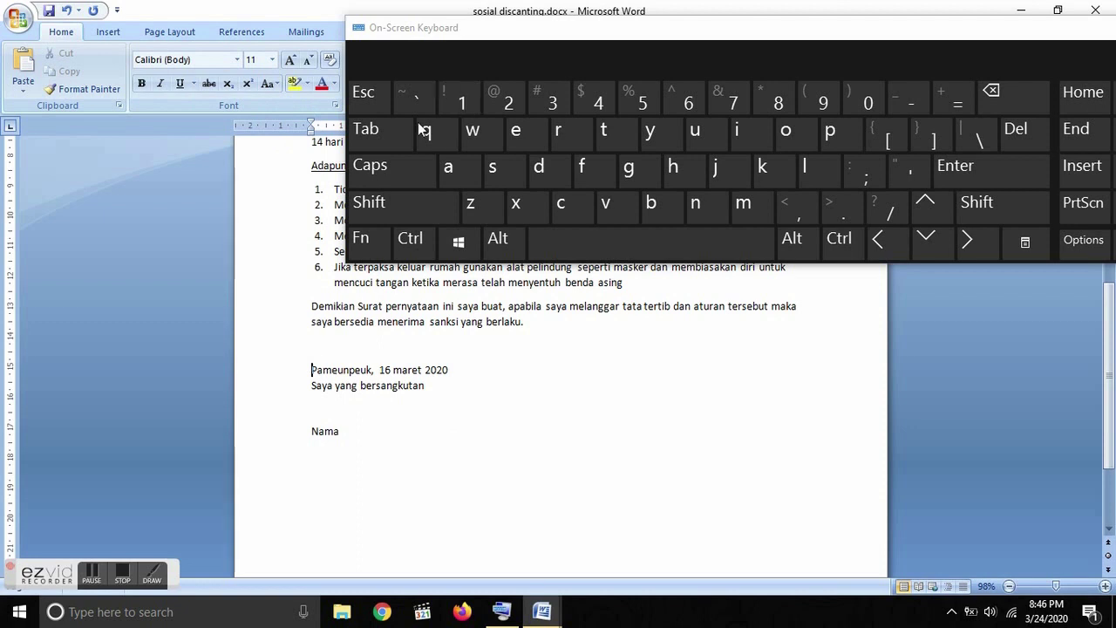
click(366, 129)
click(366, 129)
click(367, 129)
click(366, 129)
click(367, 129)
click(366, 129)
click(367, 129)
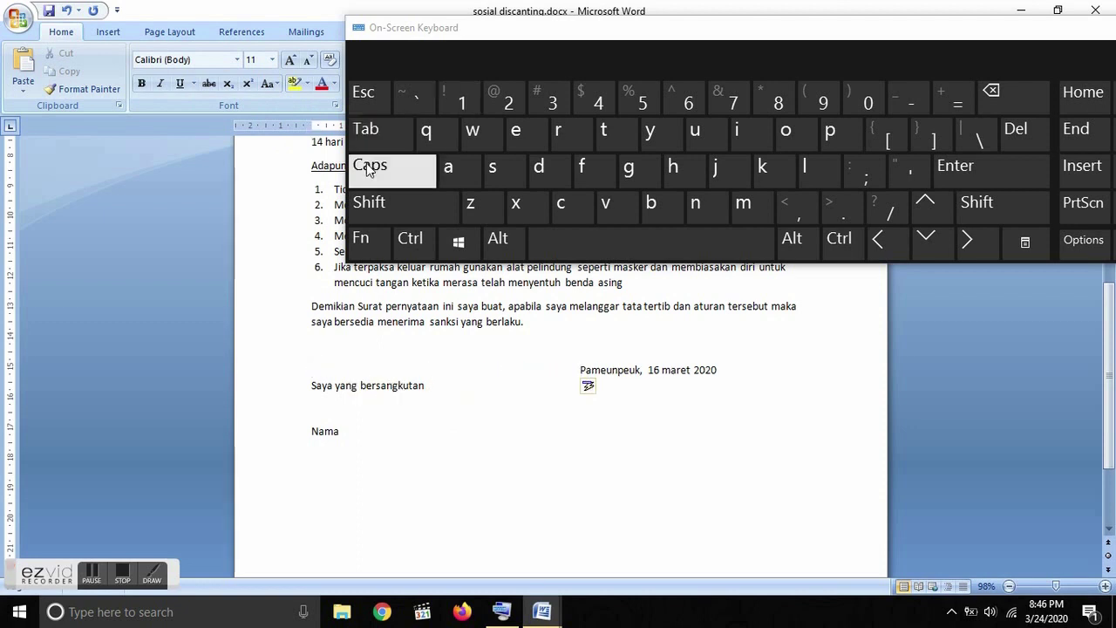
Indent the line "Saya yang bersangkutan" by seven tabs so it aligns with the date line.
click(313, 386)
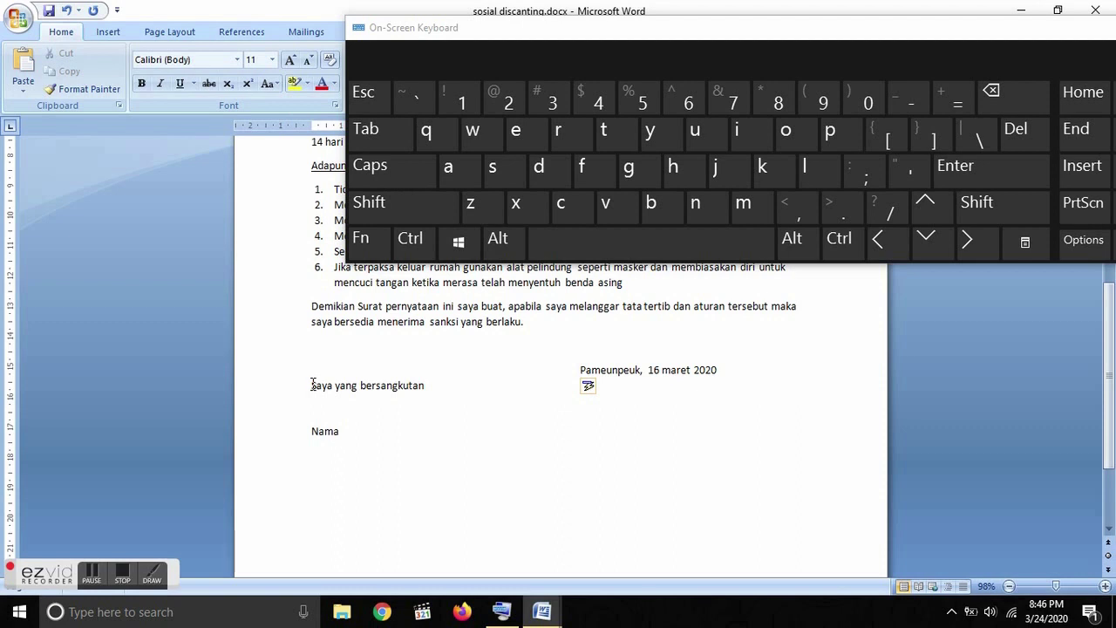
click(393, 129)
click(393, 129)
click(393, 129)
click(394, 129)
click(393, 129)
click(393, 129)
click(394, 129)
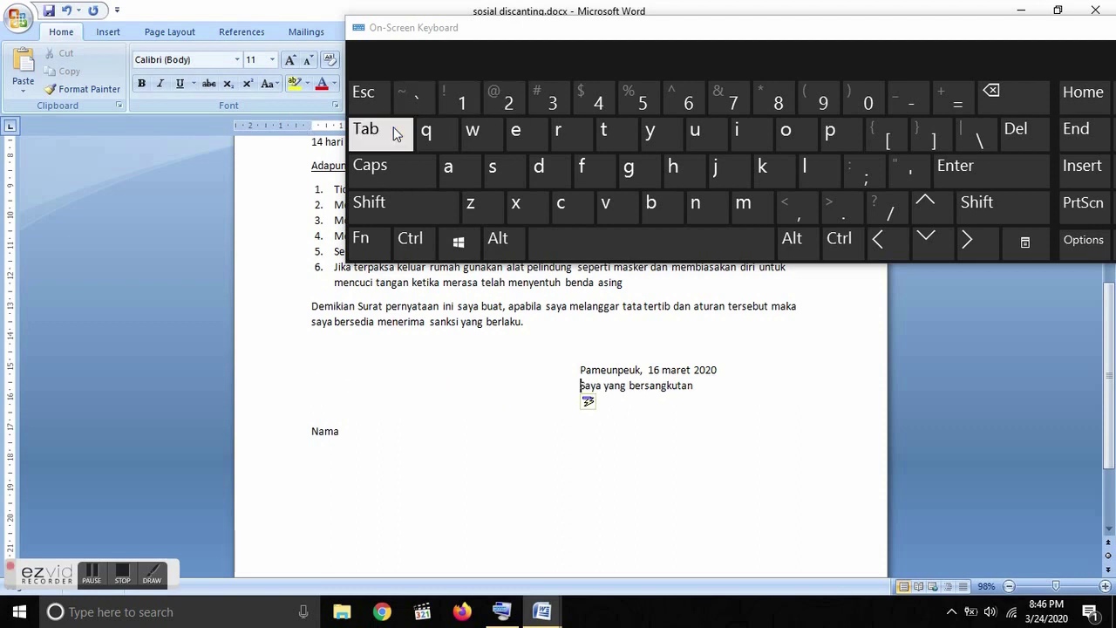
Indent "Nama" by seven tabs to align with the lines above and add one more blank line before it.
click(310, 429)
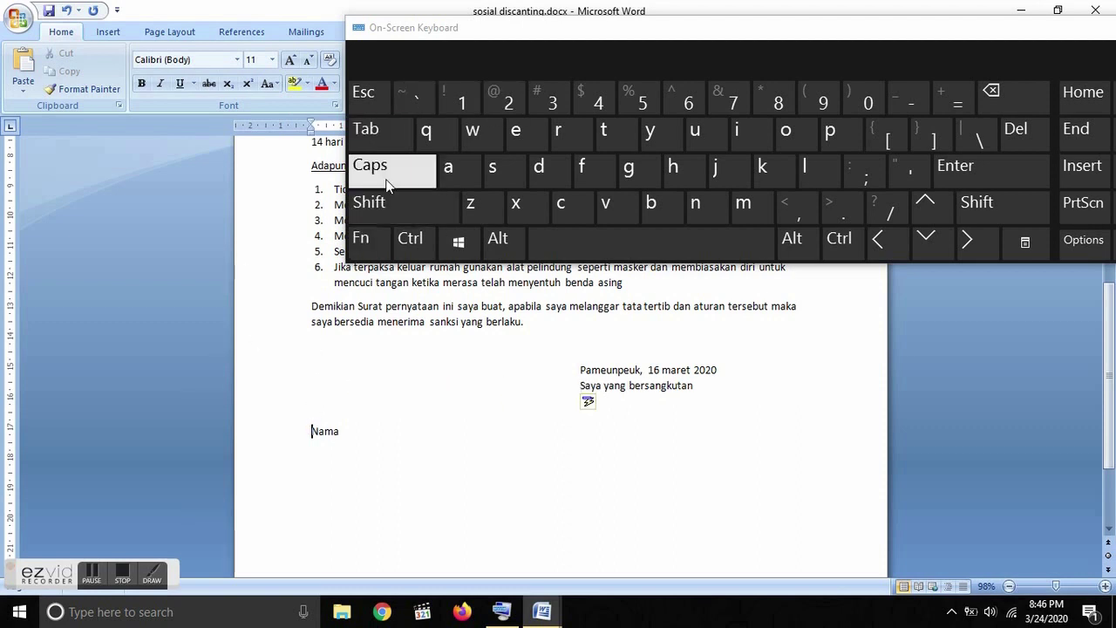
click(379, 132)
click(378, 133)
click(378, 133)
click(379, 132)
click(378, 132)
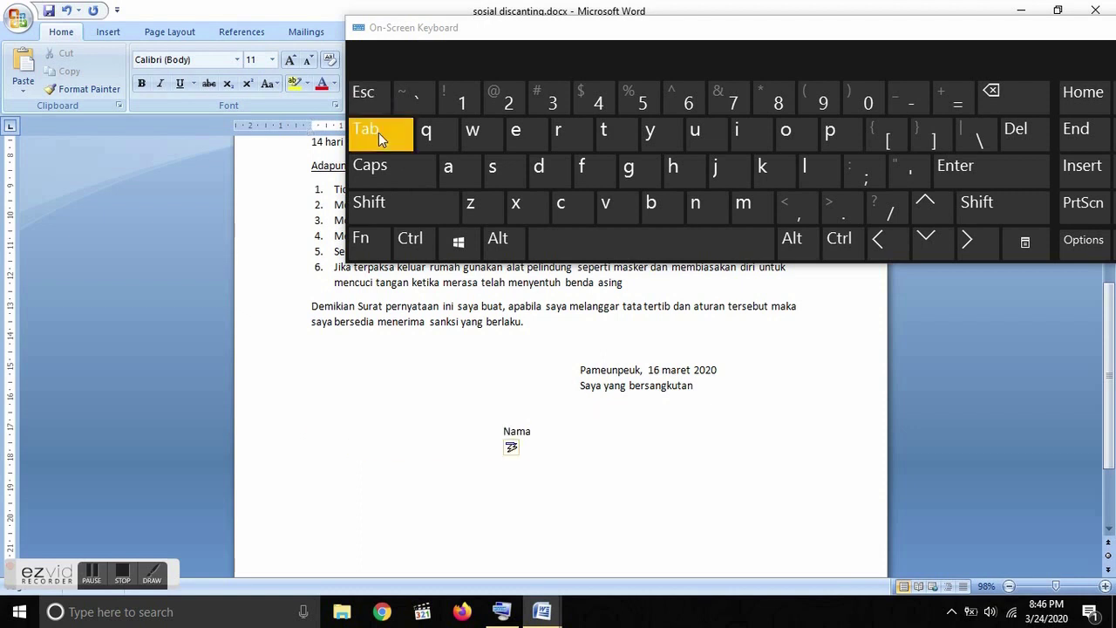
click(379, 133)
click(379, 132)
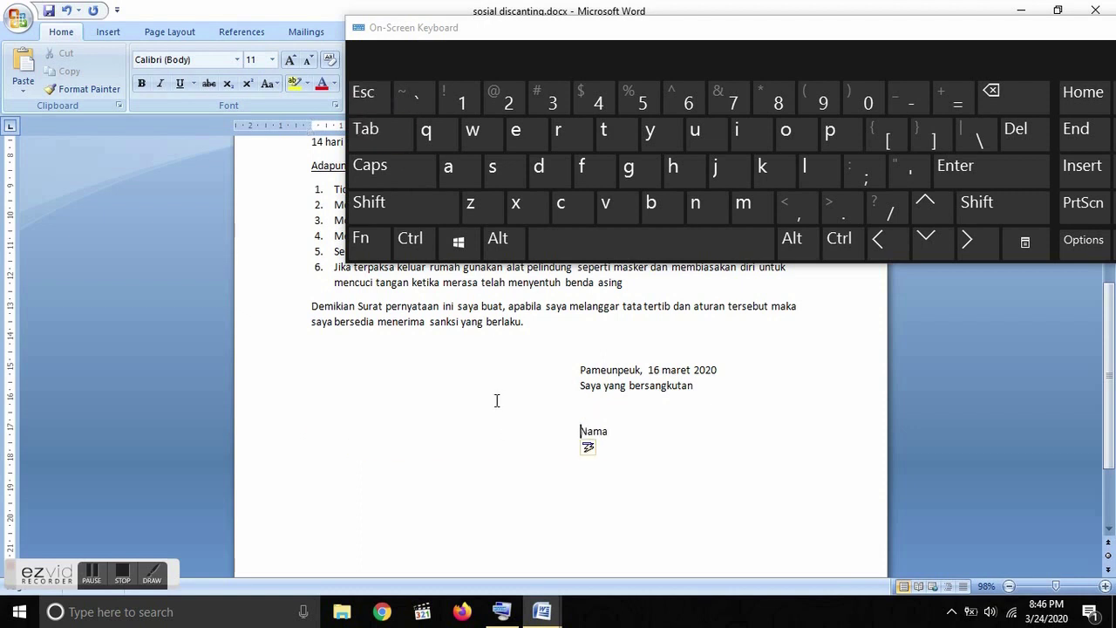
key(Return)
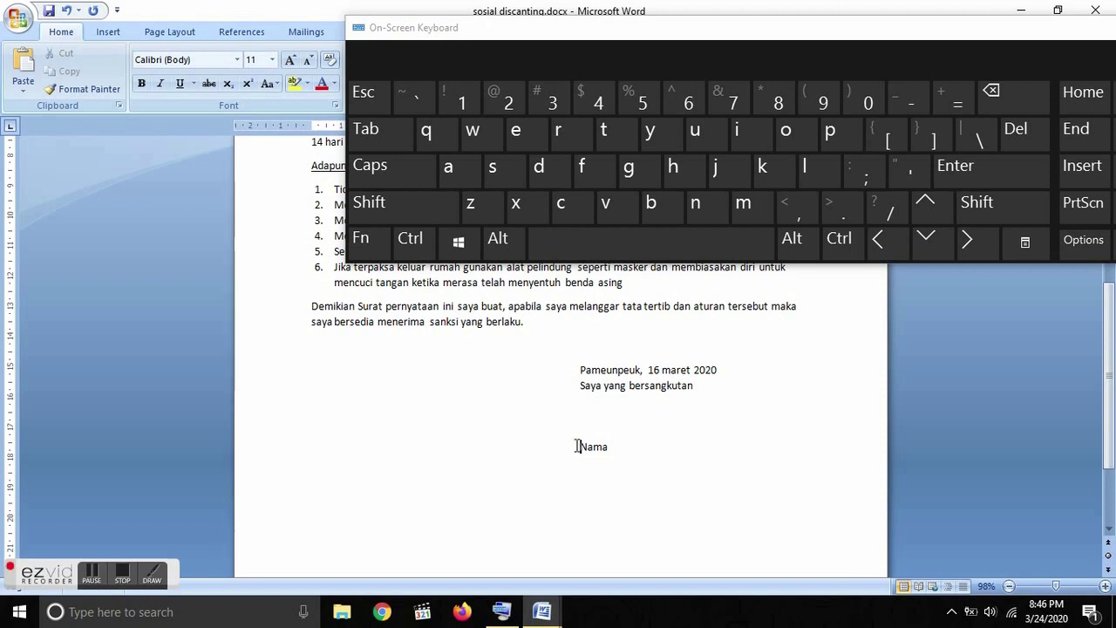
Close the on-screen keyboard and insert a table with two columns and one row below "Nama".
scroll(578, 393, down, 3)
scroll(579, 392, up, 2)
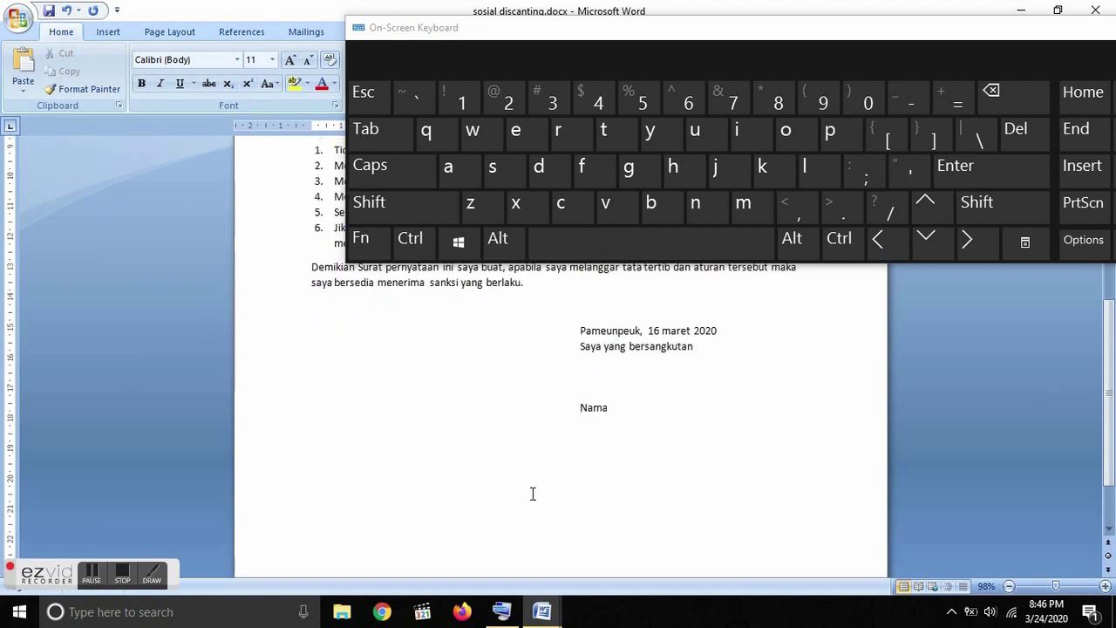
scroll(533, 496, down, 1)
click(341, 414)
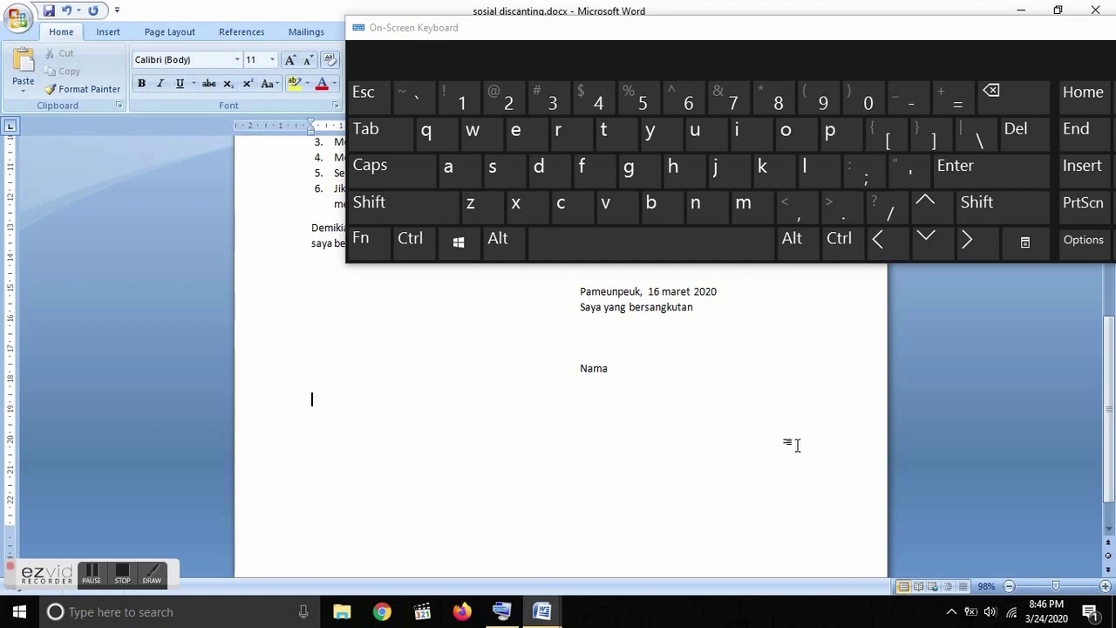
click(1049, 36)
click(1092, 32)
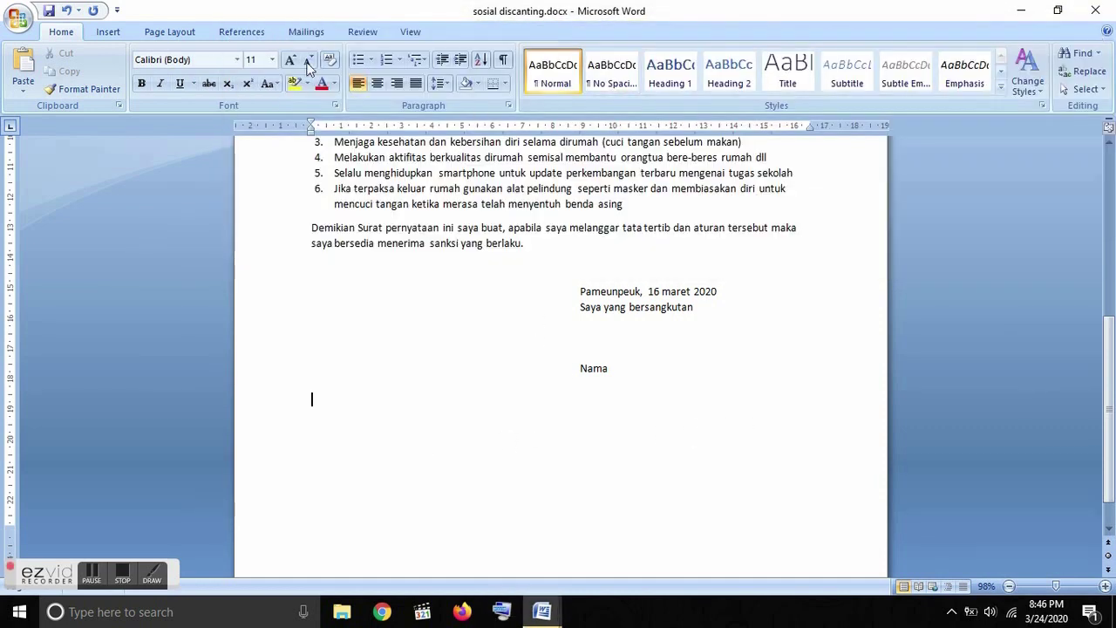
click(107, 33)
click(134, 70)
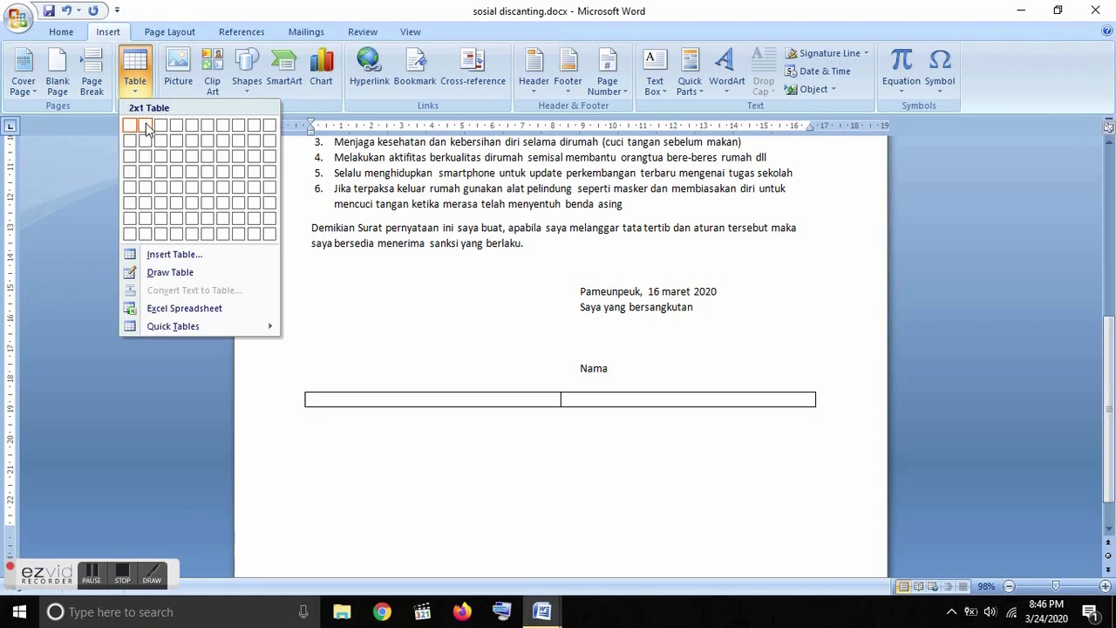
click(145, 125)
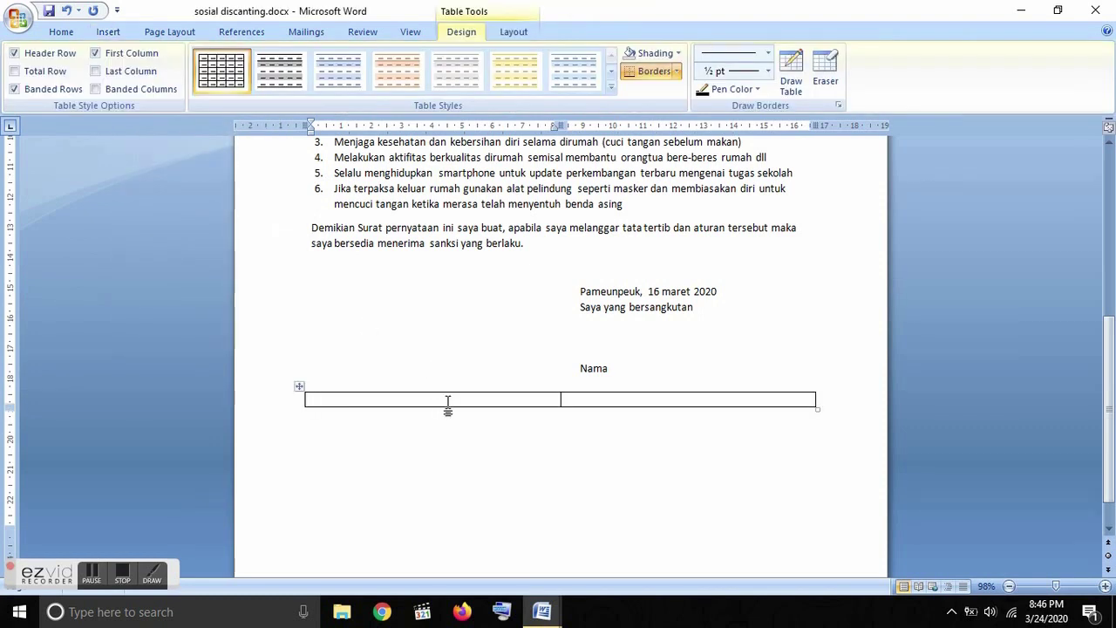
Fill the table's second cell with centred text: "Sekretaris", signature space of blank lines, and "abc" beneath.
click(705, 400)
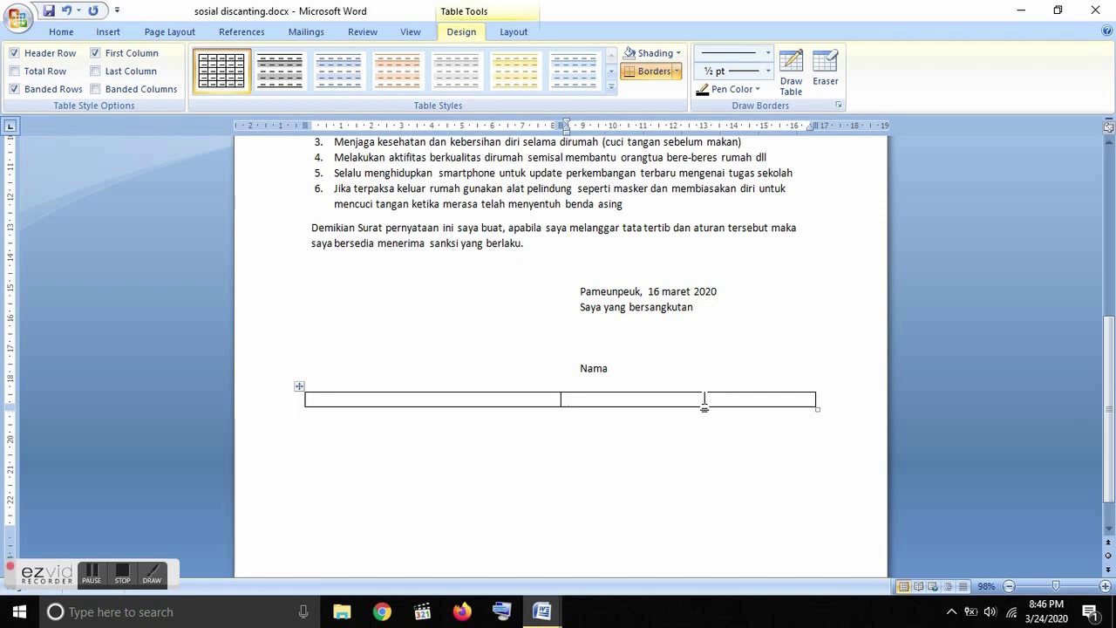
click(63, 32)
click(378, 85)
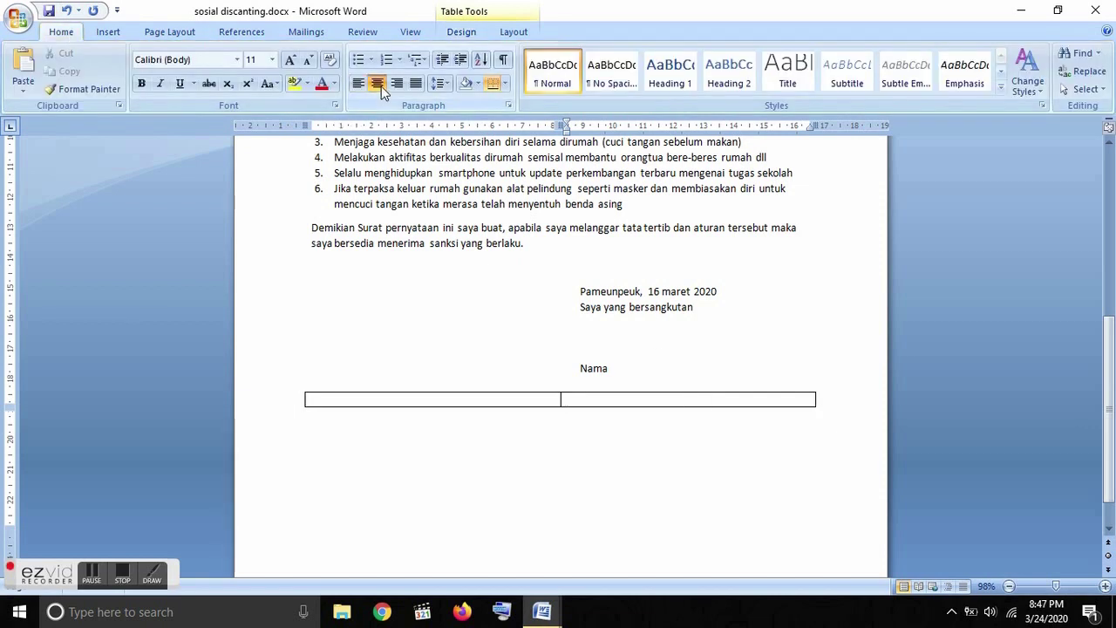
text(Sekretaris)
key(Return)
key(Return)
key(Return)
key(Return)
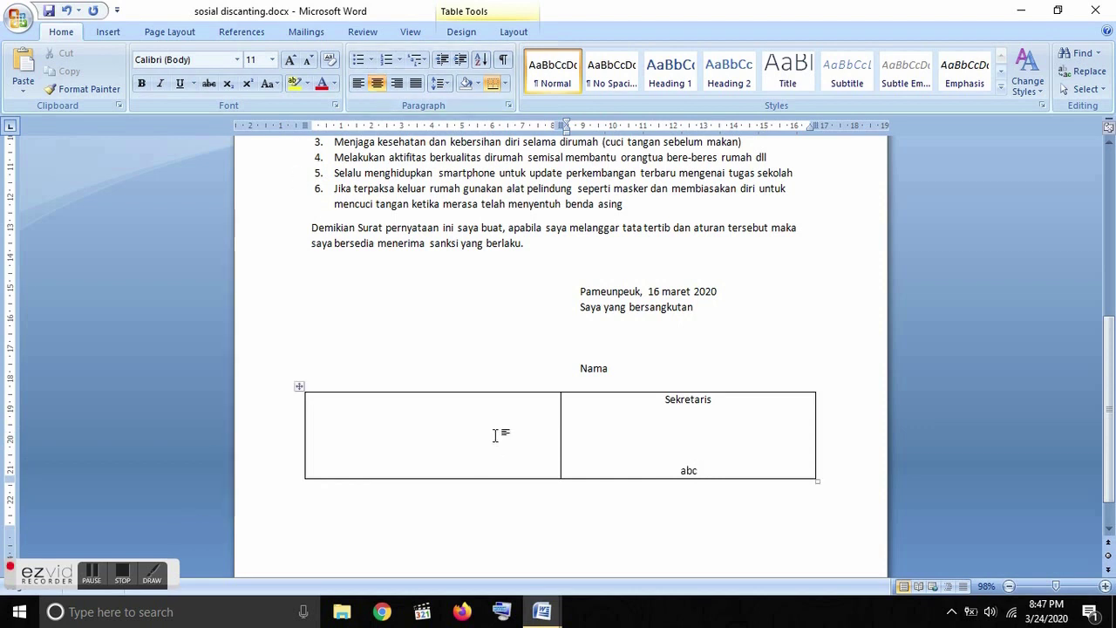
Fill the table's first cell with centred text: "Ketua", matching blank signature lines, and "efg" beneath.
click(438, 399)
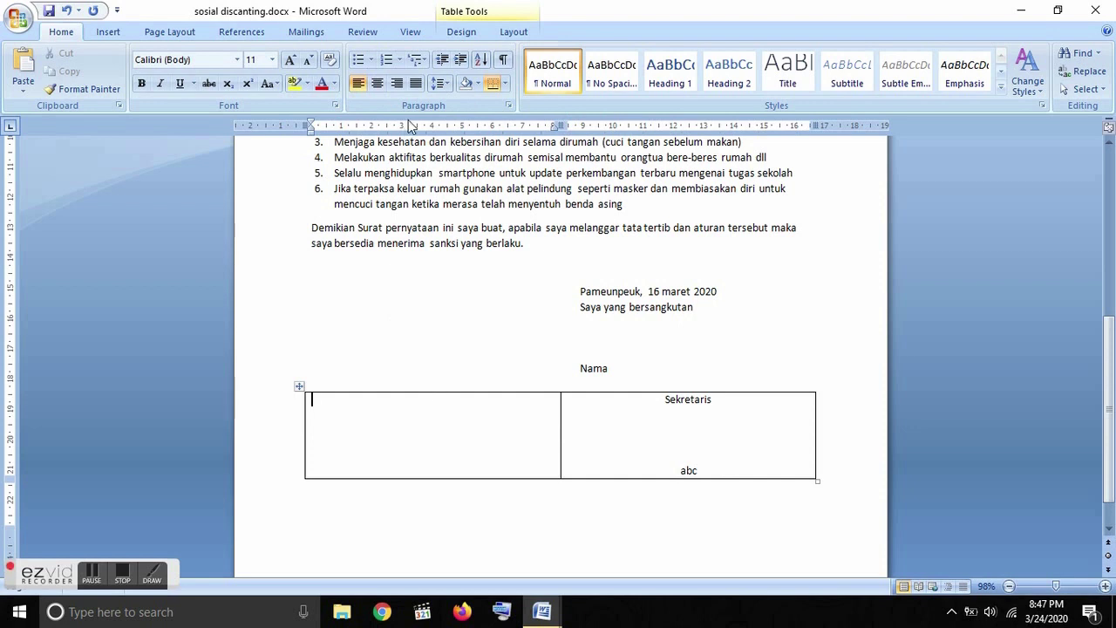
click(378, 83)
text(ketua)
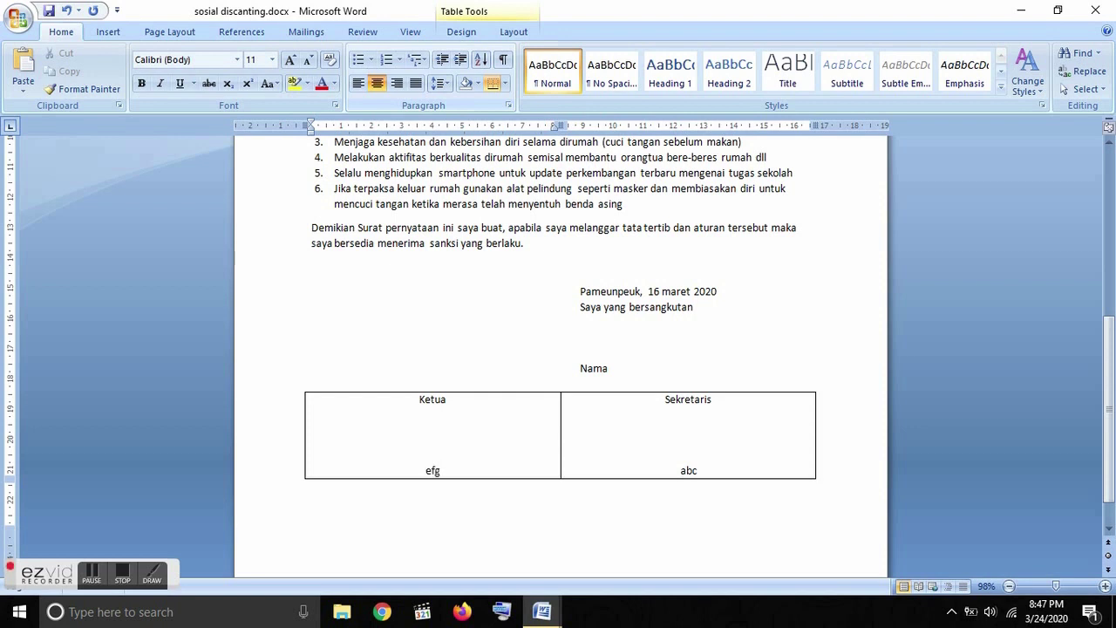
Remove all borders from the Ketua and Sekretaris signature table with the No Border option.
mouse_move(312, 386)
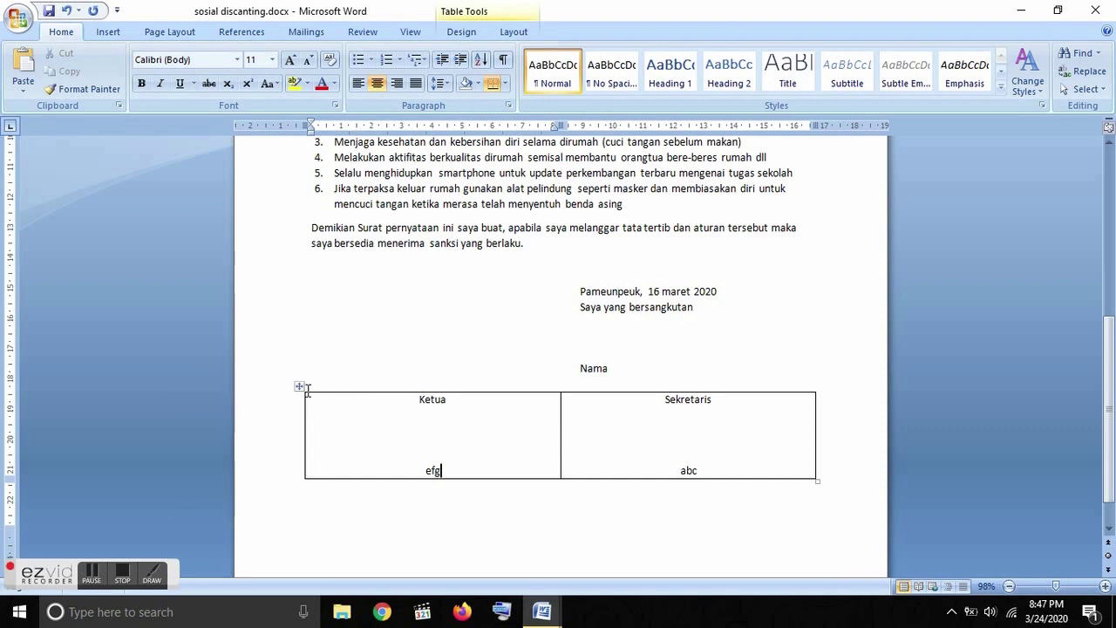
click(301, 388)
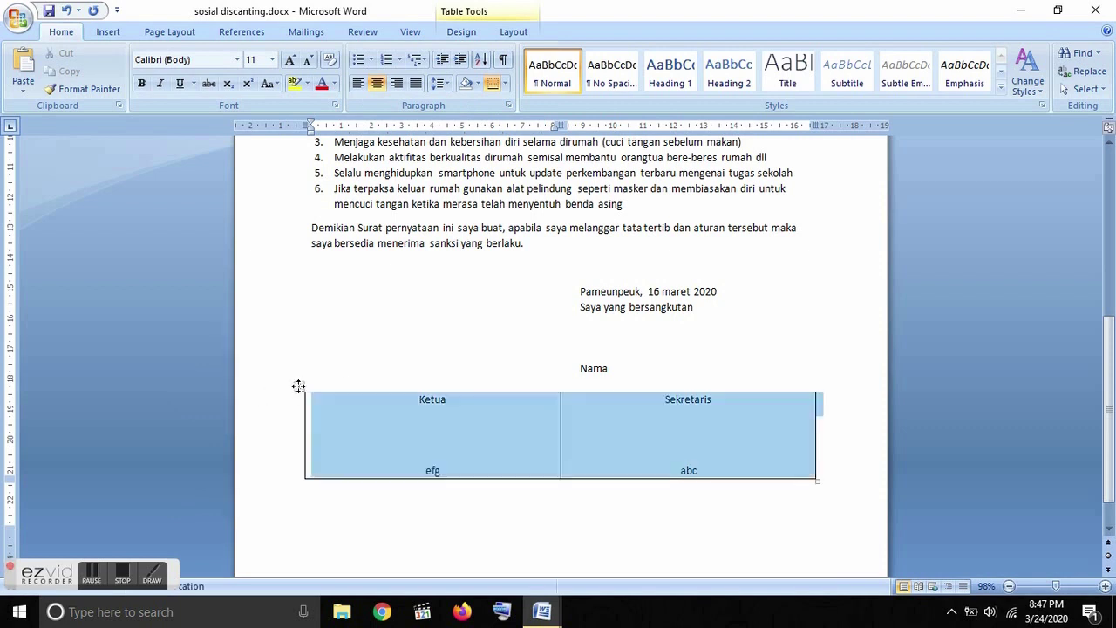
click(506, 83)
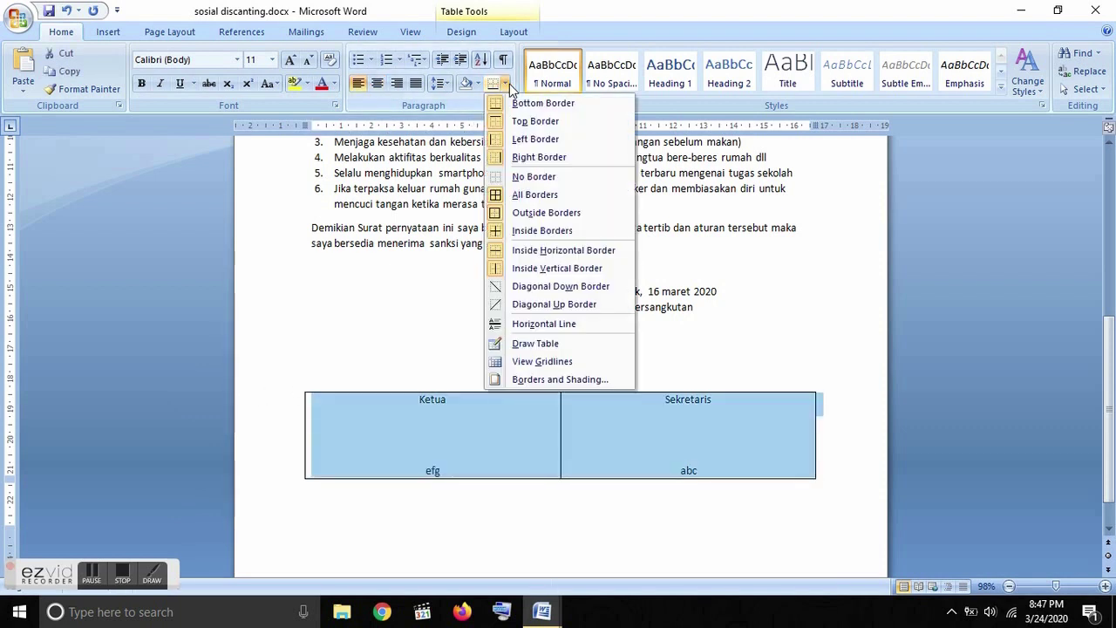
click(497, 177)
Add two blank lines between "Nama" and the Ketua and Sekretaris signature table.
click(721, 387)
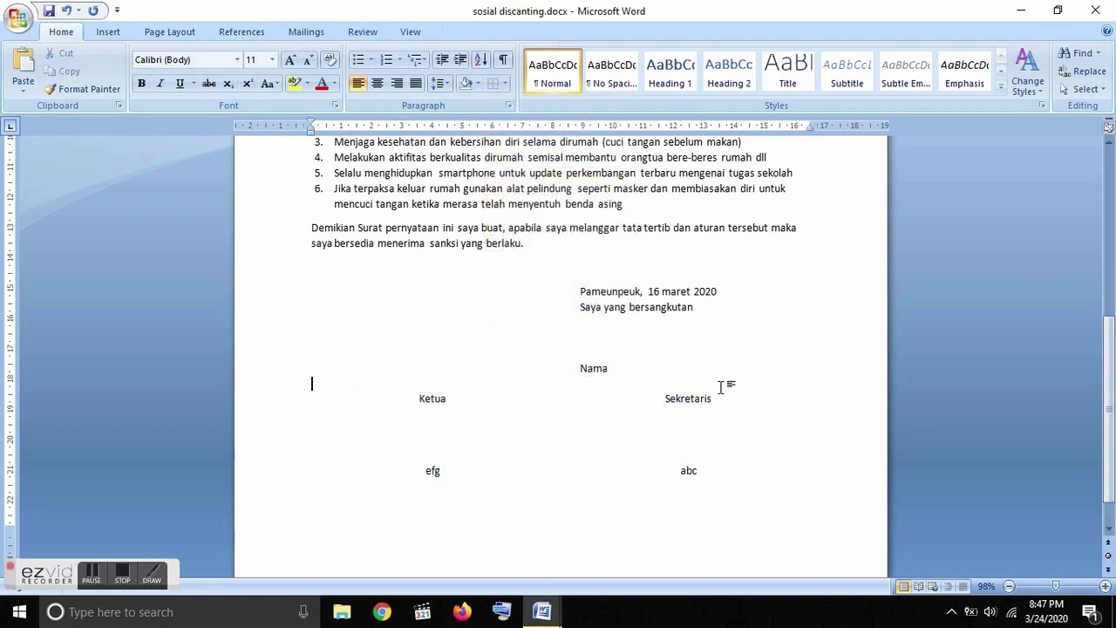
key(Return)
key(Return)
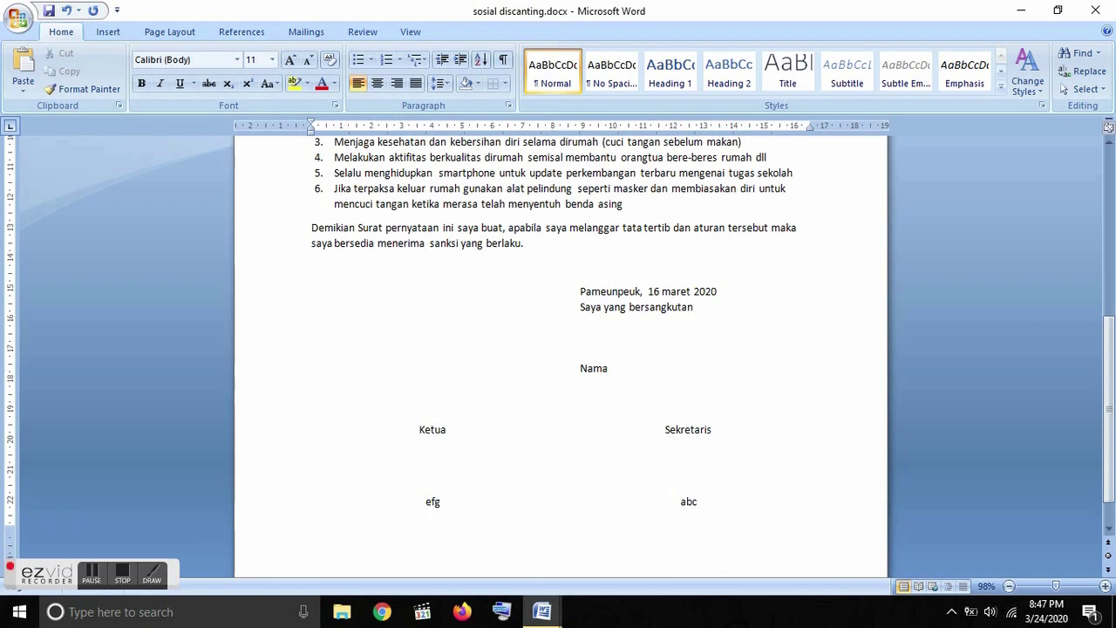
Delete the entire Ketua and Sekretaris signature table at the end of the letter.
scroll(607, 407, down, 1)
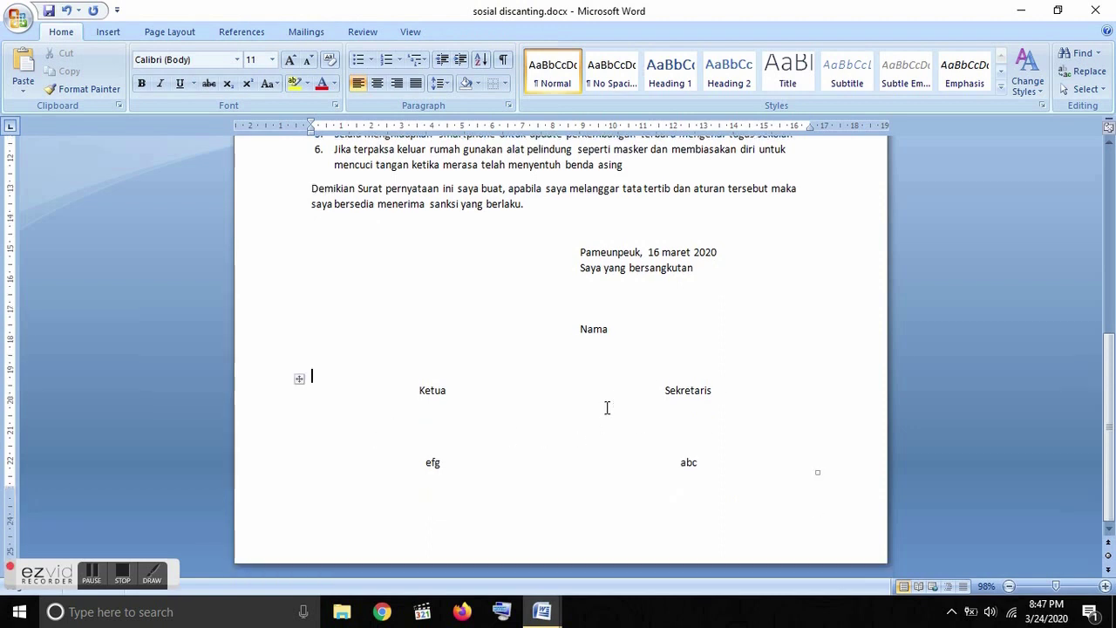
scroll(523, 375, up, 9)
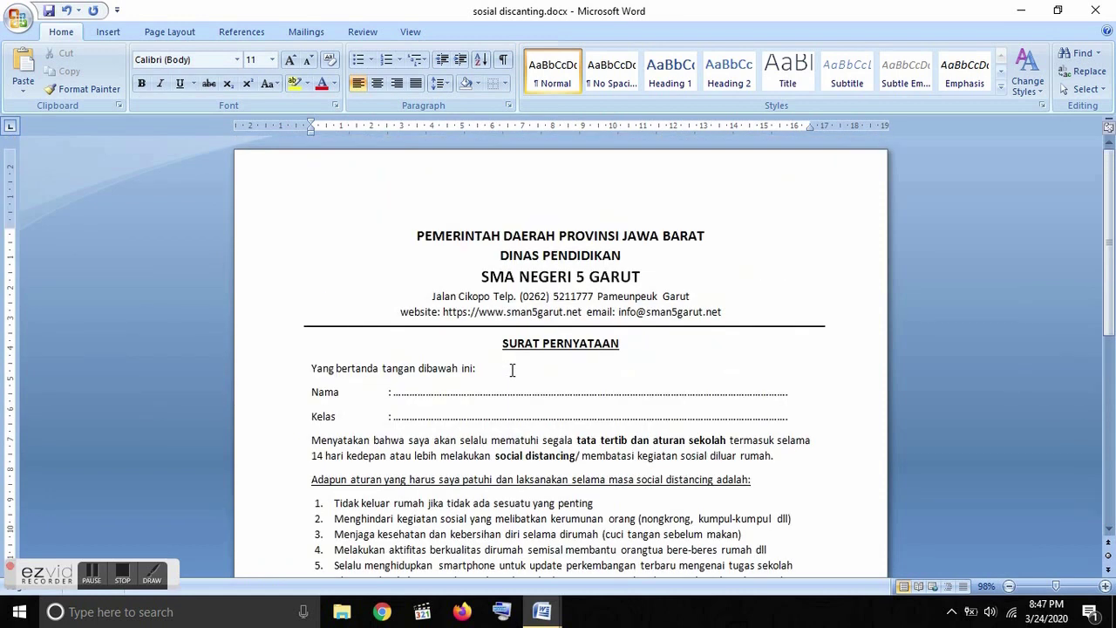
scroll(513, 368, down, 9)
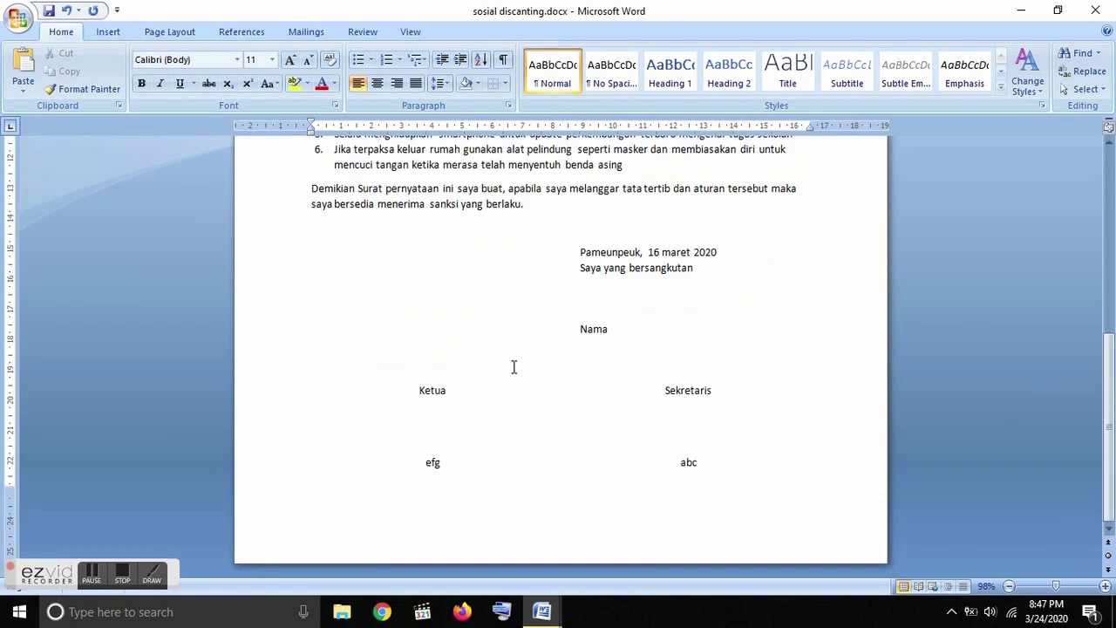
drag(280, 403, 288, 443)
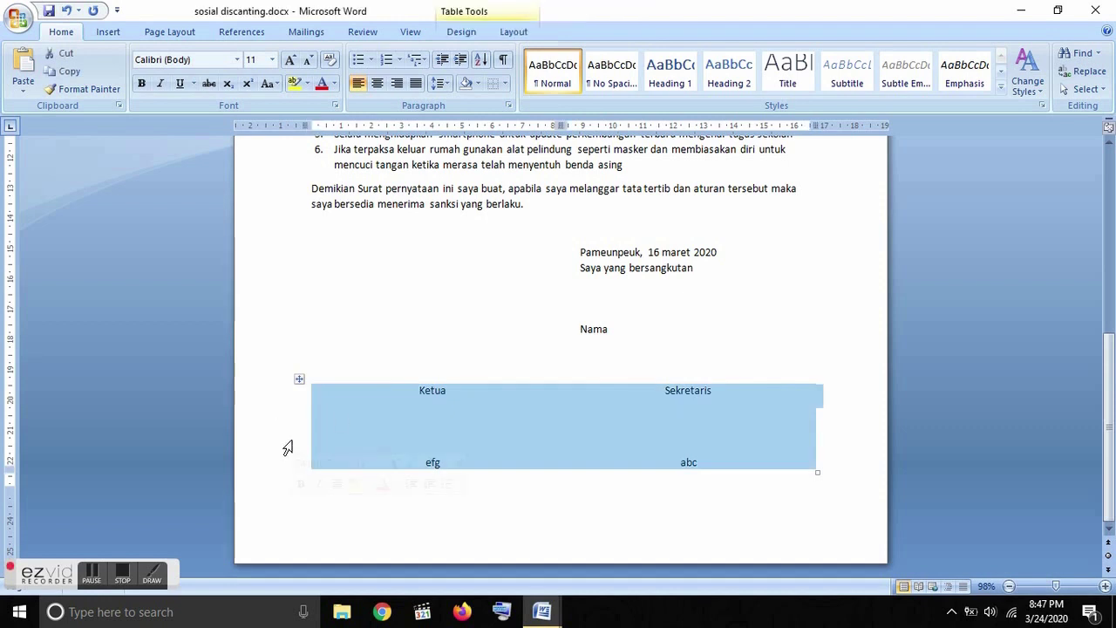
scroll(826, 302, up, 11)
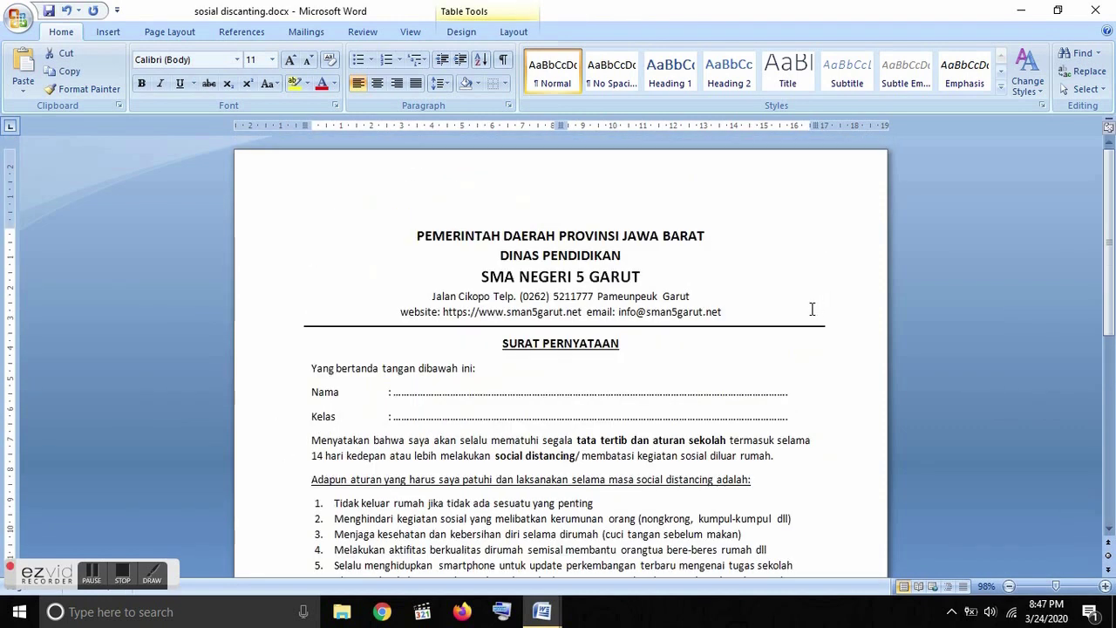
scroll(818, 307, down, 11)
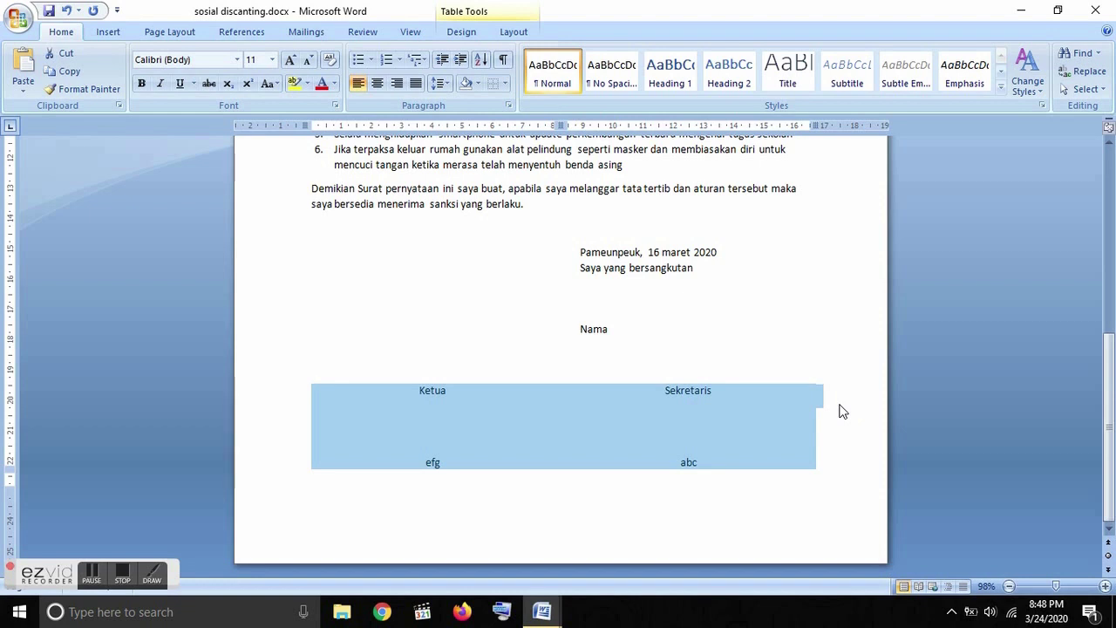
key(BackSpace)
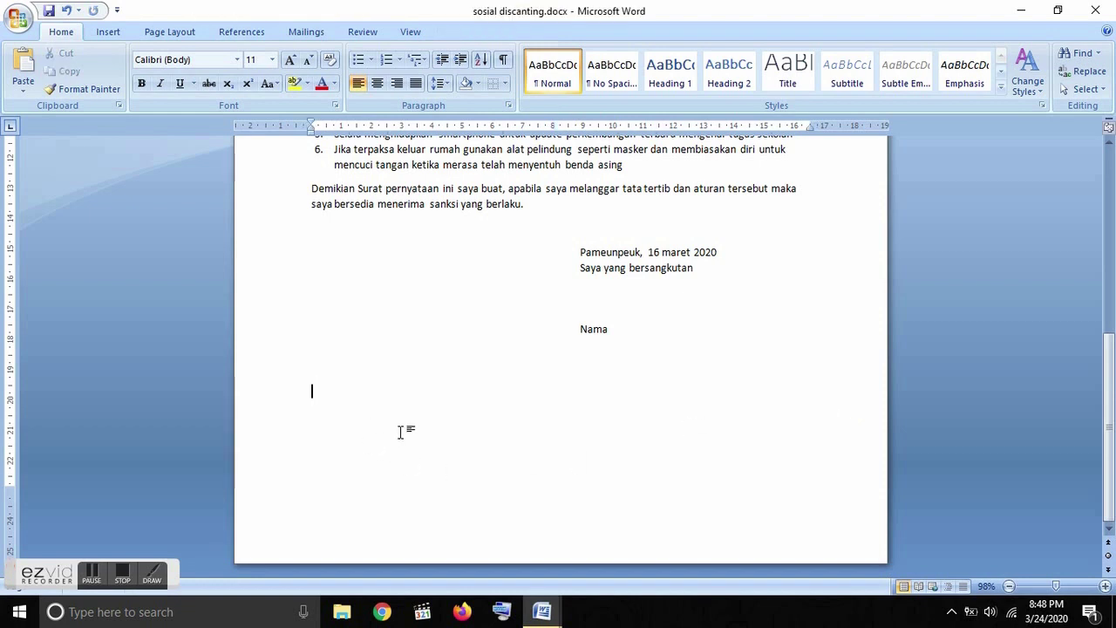
Remove the extra blank lines beneath "Nama" at the end of the letter.
click(267, 402)
key(BackSpace)
click(284, 382)
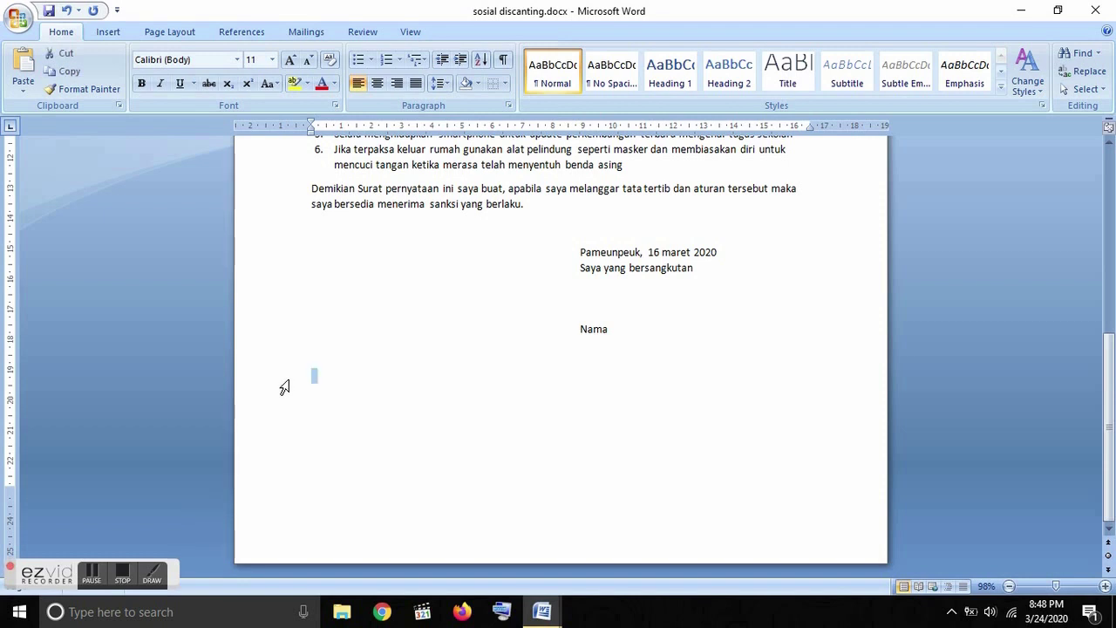
key(BackSpace)
click(285, 387)
key(BackSpace)
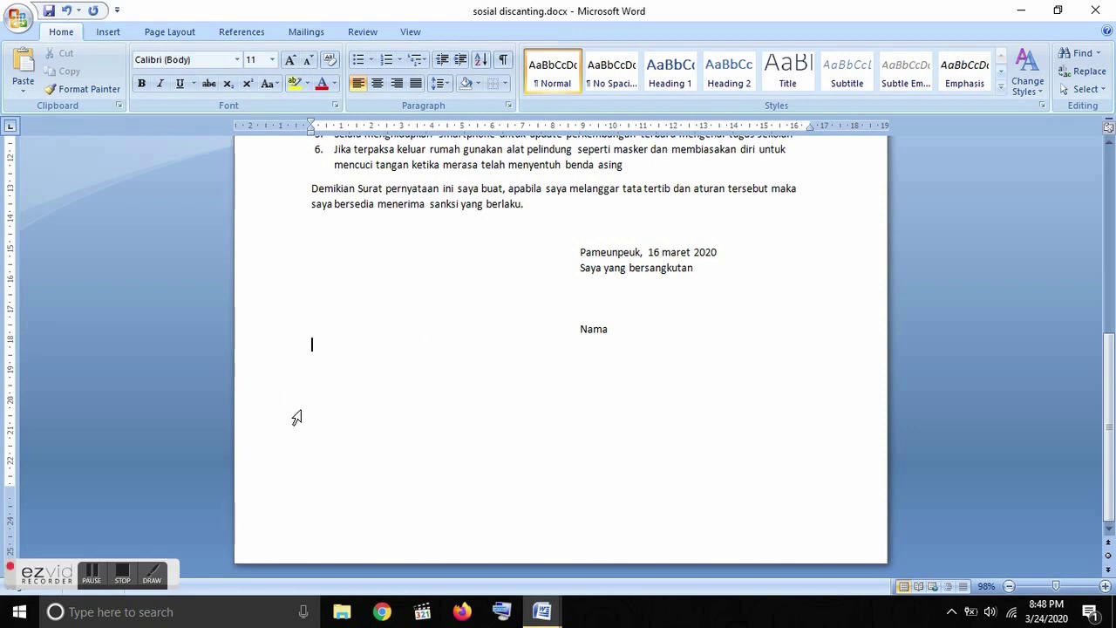
click(289, 354)
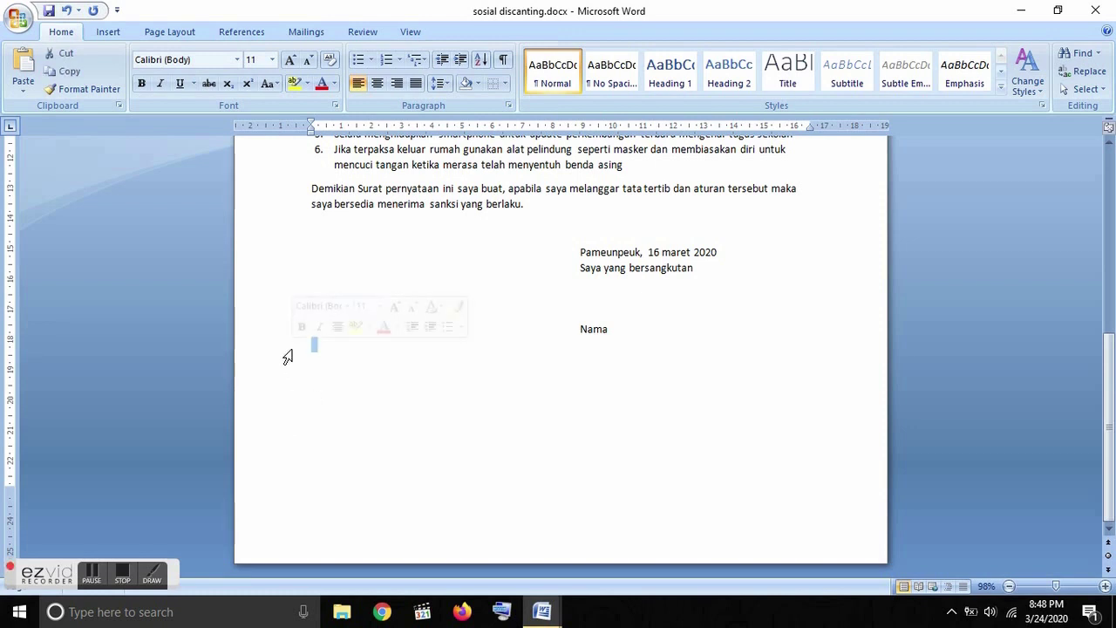